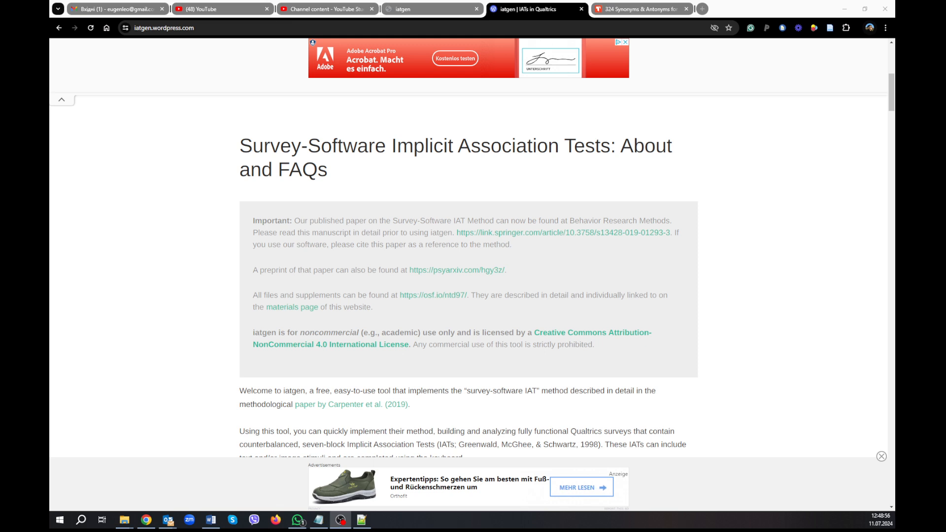
Dismiss the advertisement banner and look through the iatgen start page's introduction, tool description and list of contents
left_click(881, 457)
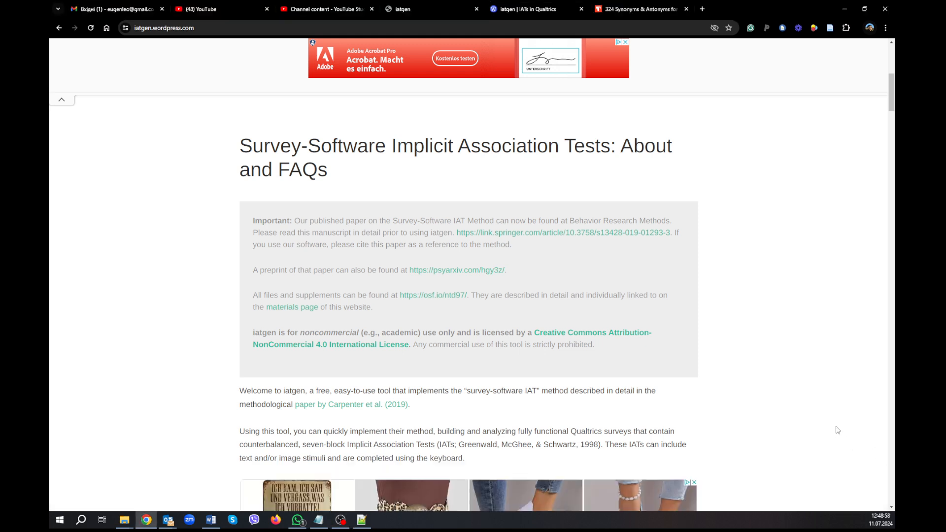
scroll(838, 431, "up", 2)
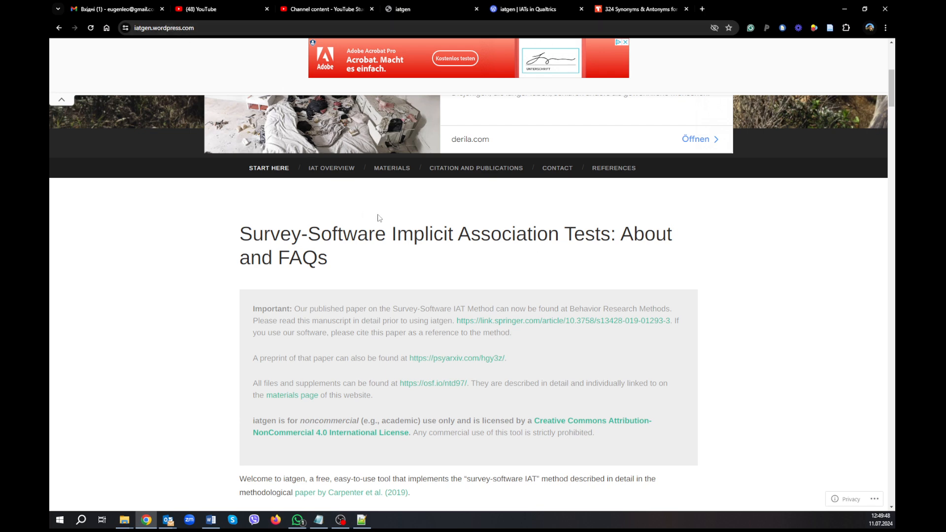
scroll(378, 213, "up", 6)
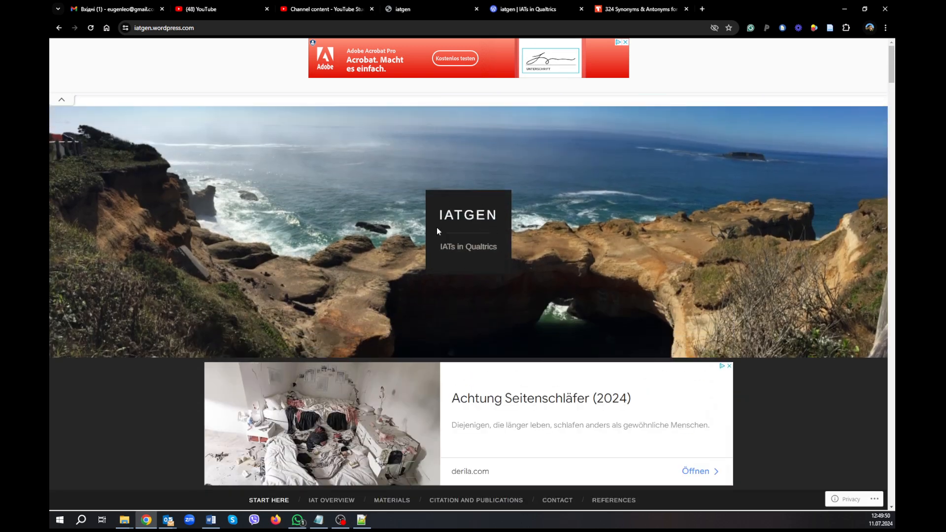
scroll(497, 252, "down", 5)
scroll(498, 256, "down", 4)
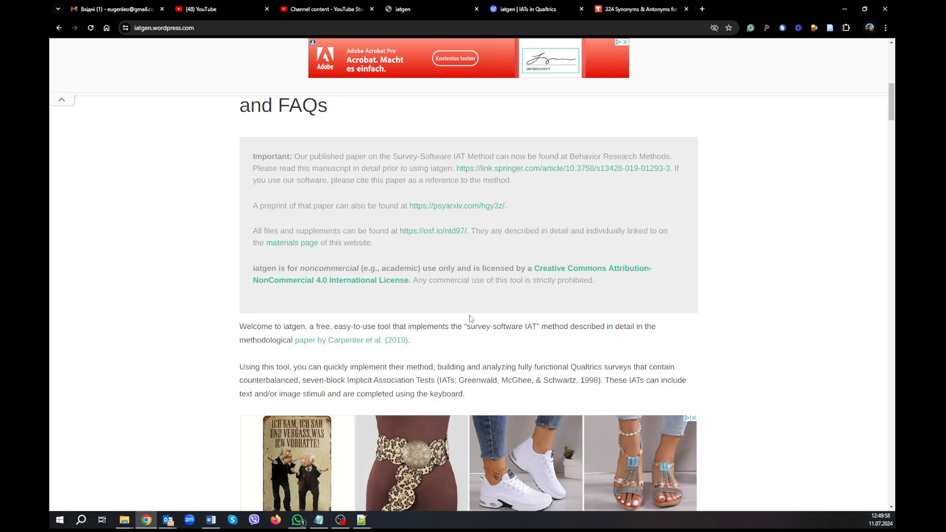
scroll(492, 321, "down", 1)
scroll(555, 309, "down", 1)
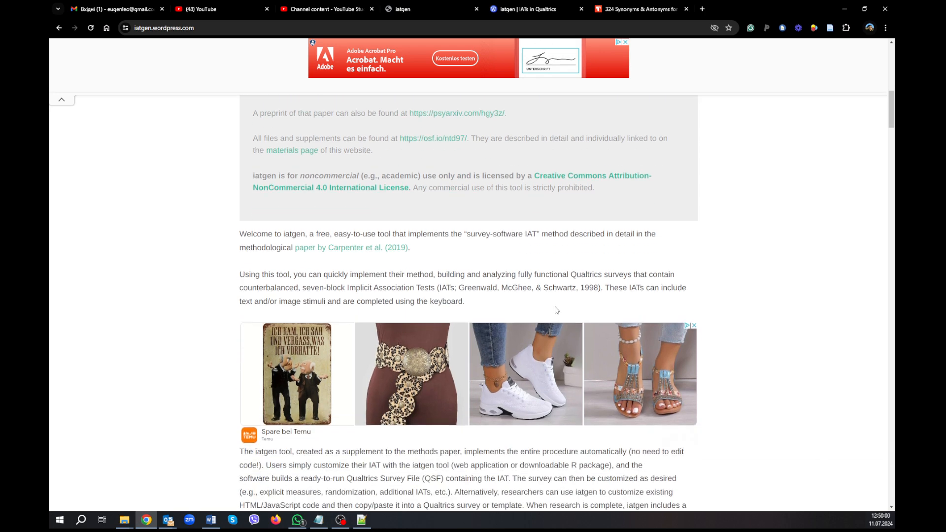
scroll(556, 310, "down", 5)
scroll(552, 326, "down", 1)
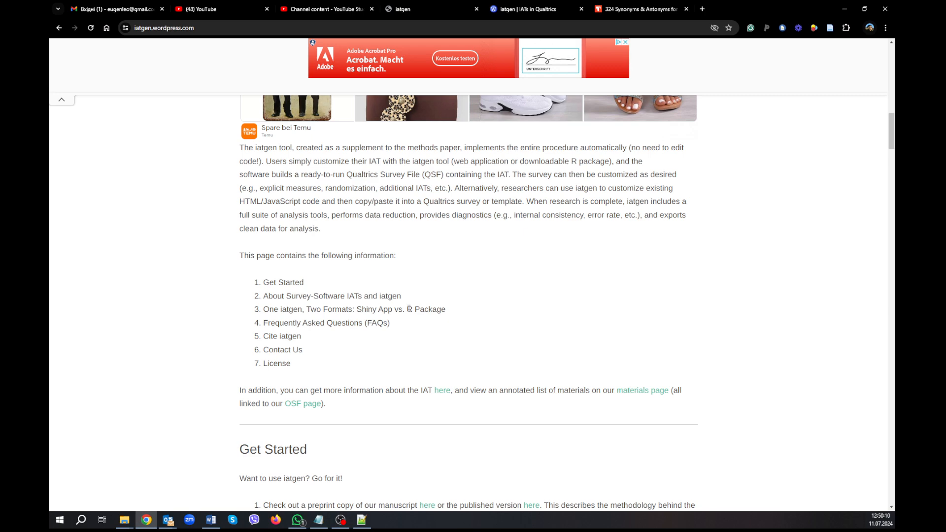
left_click_drag(408, 309, 446, 309)
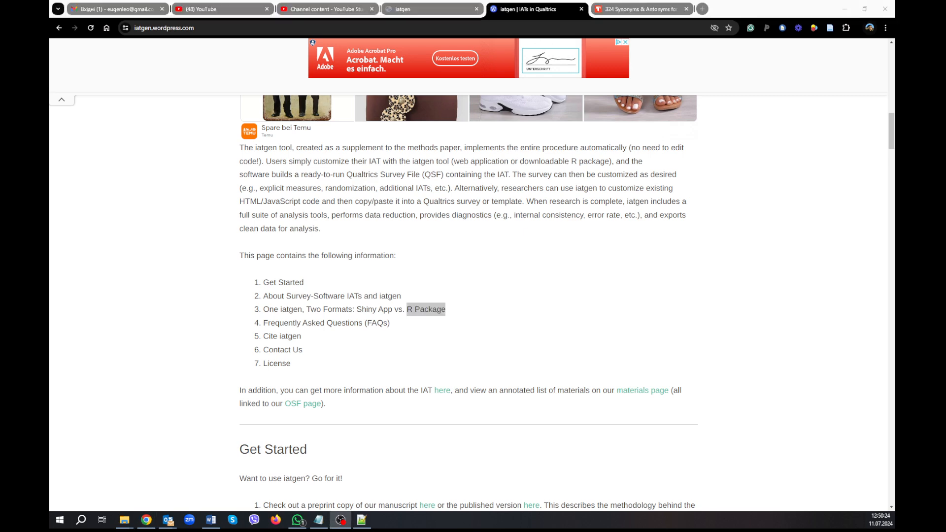
scroll(581, 310, "up", 5)
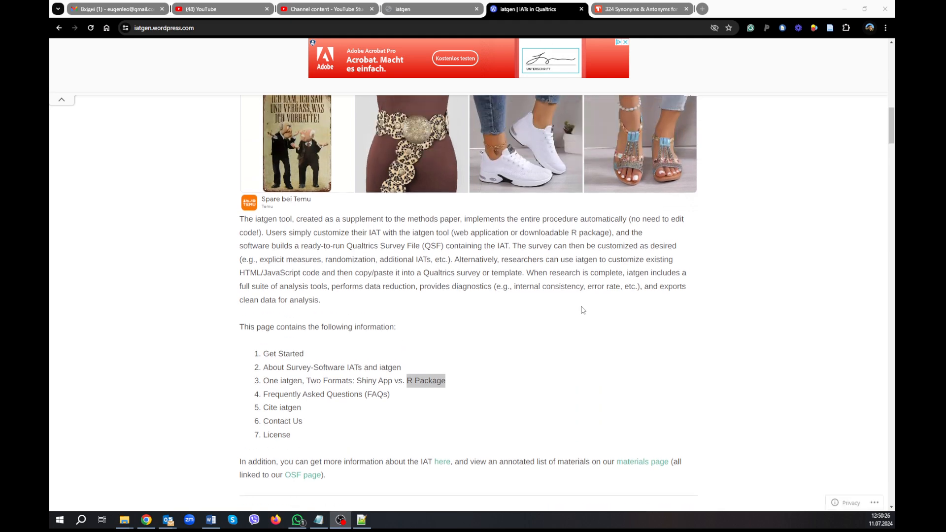
scroll(581, 310, "up", 6)
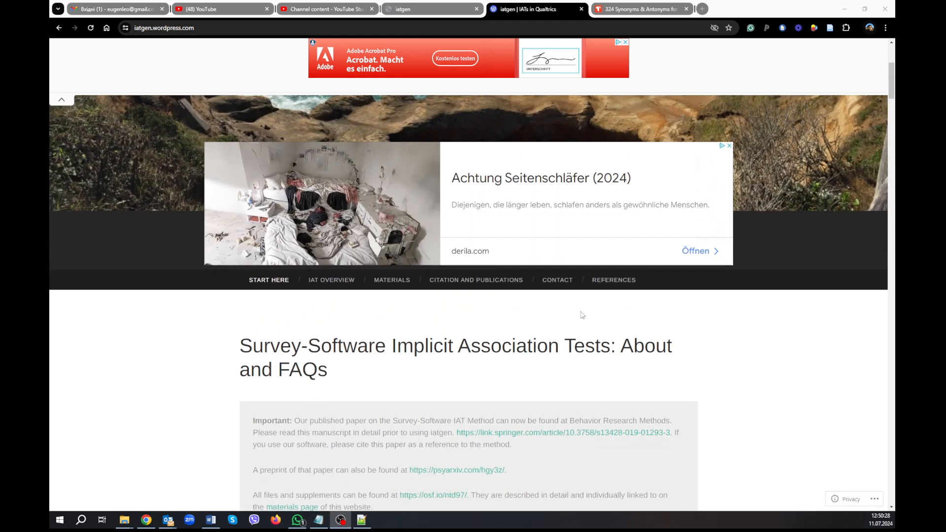
Open the site's IAT Overview page and examine the test explanation and the example figure with insects and flowers
left_click(334, 289)
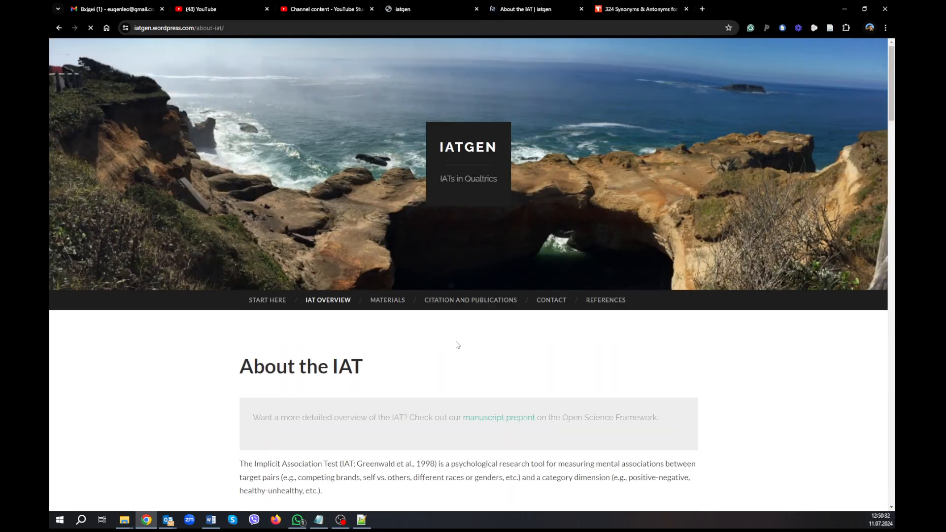
scroll(456, 345, "down", 4)
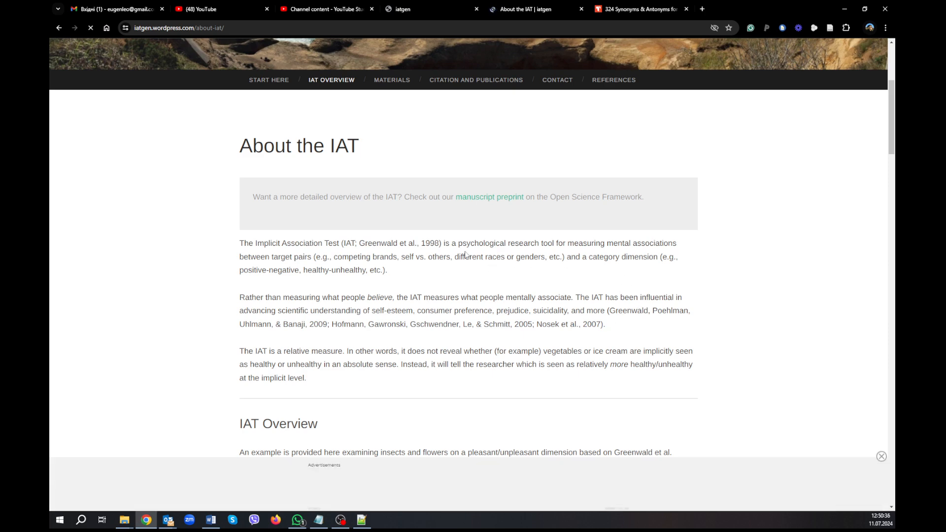
scroll(376, 276, "down", 6)
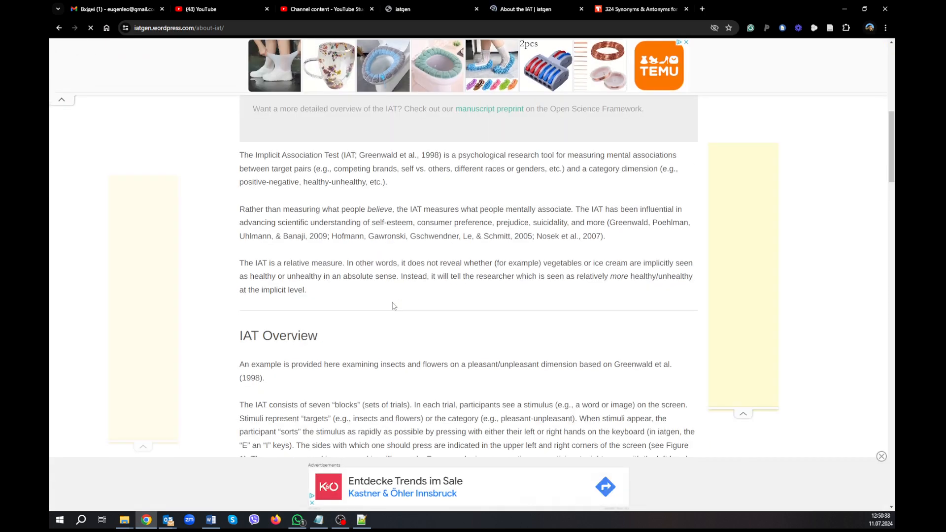
scroll(394, 306, "down", 2)
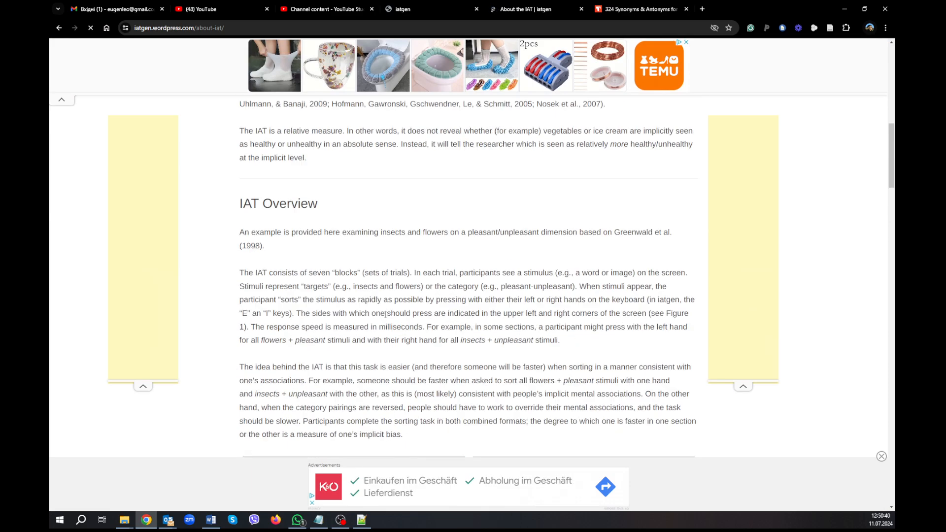
scroll(395, 281, "down", 9)
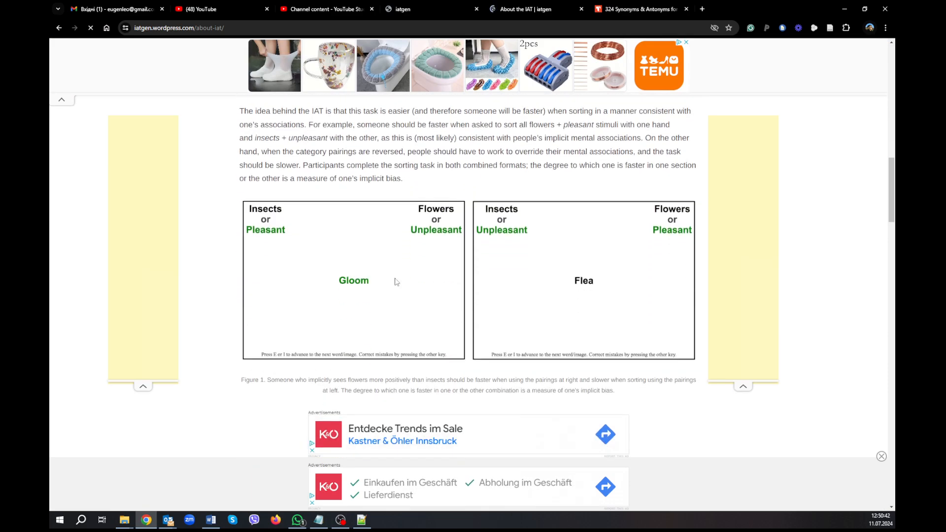
scroll(395, 281, "up", 18)
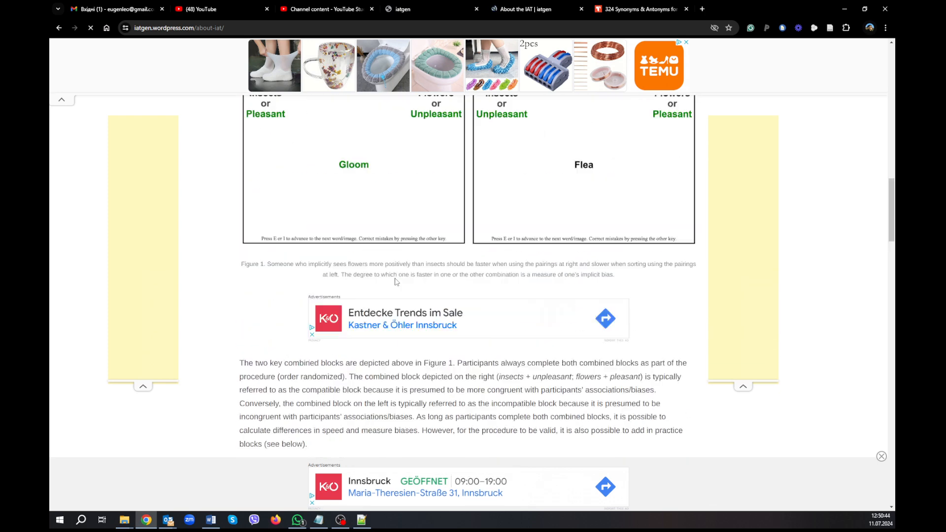
Open the site's Materials page and view the section comparing the Shiny app with the R package
scroll(394, 281, "up", 4)
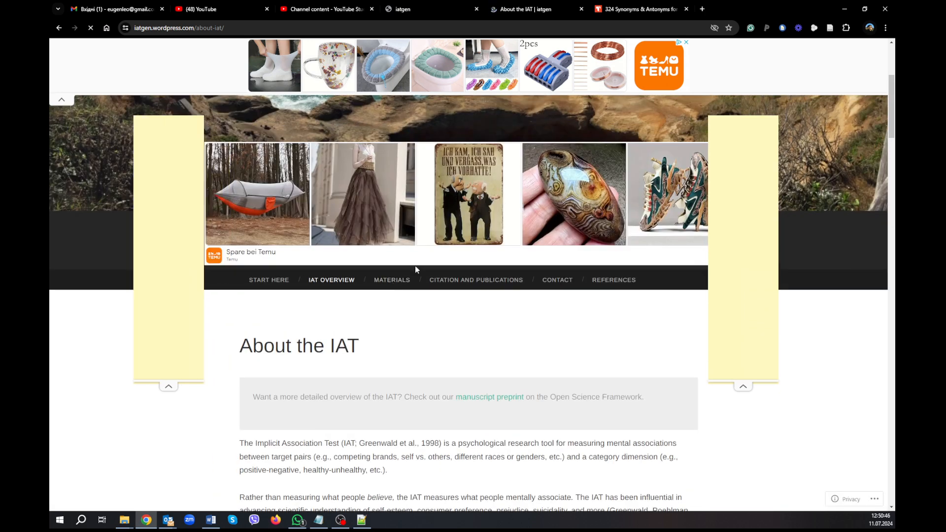
left_click(399, 283)
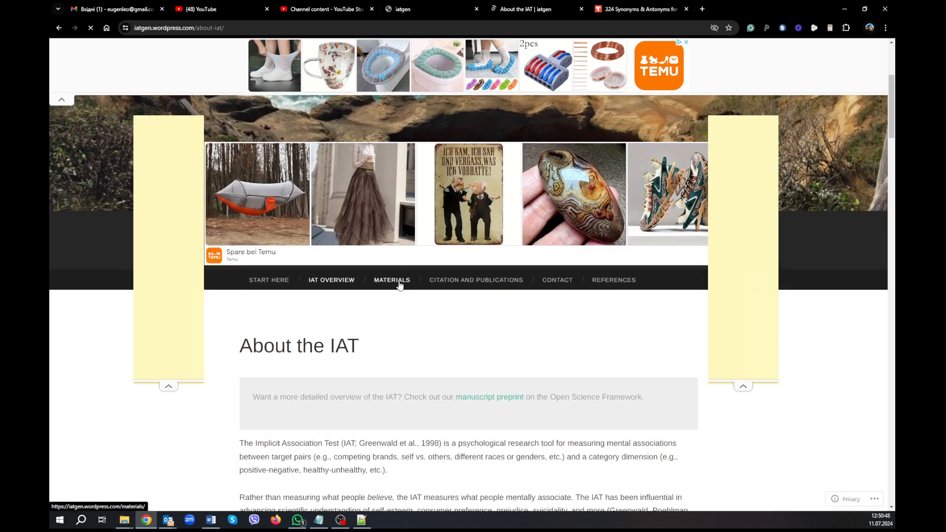
scroll(455, 312, "down", 6)
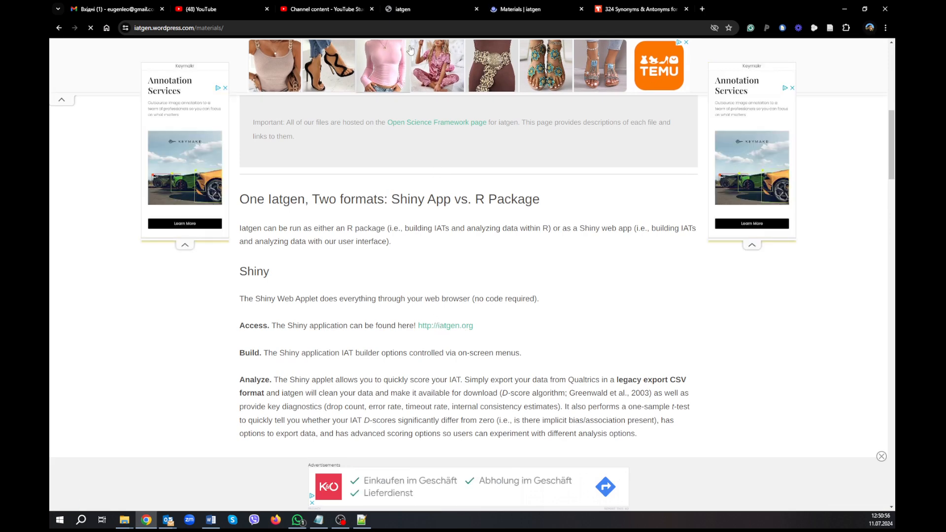
Switch to the iatgen web app, view its citation reference and return to the IAT setup form
left_click(432, 10)
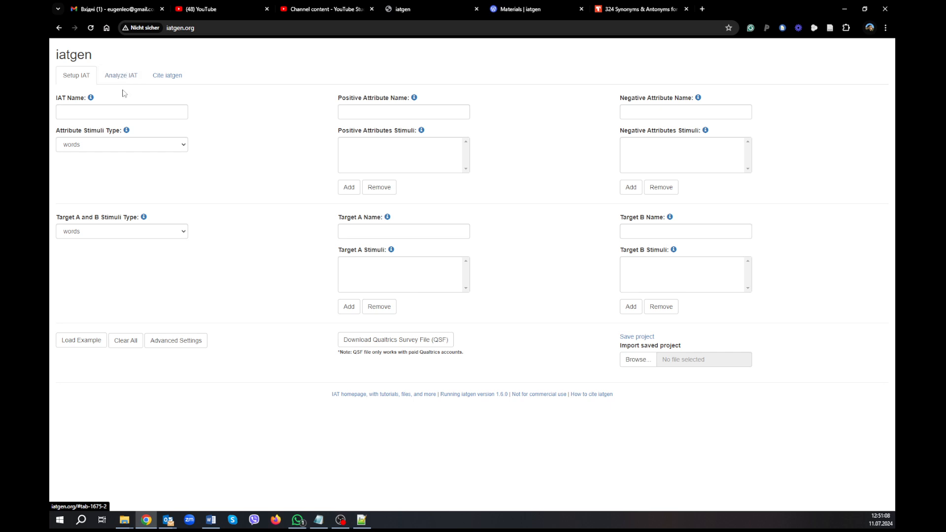
left_click(167, 78)
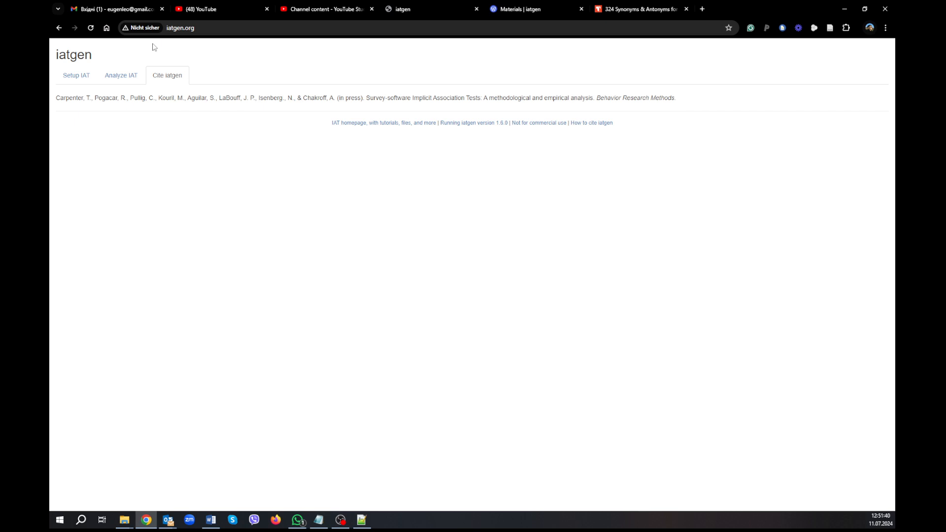
left_click(73, 77)
Name the IAT "Gender Bias AIT"
left_click(157, 113)
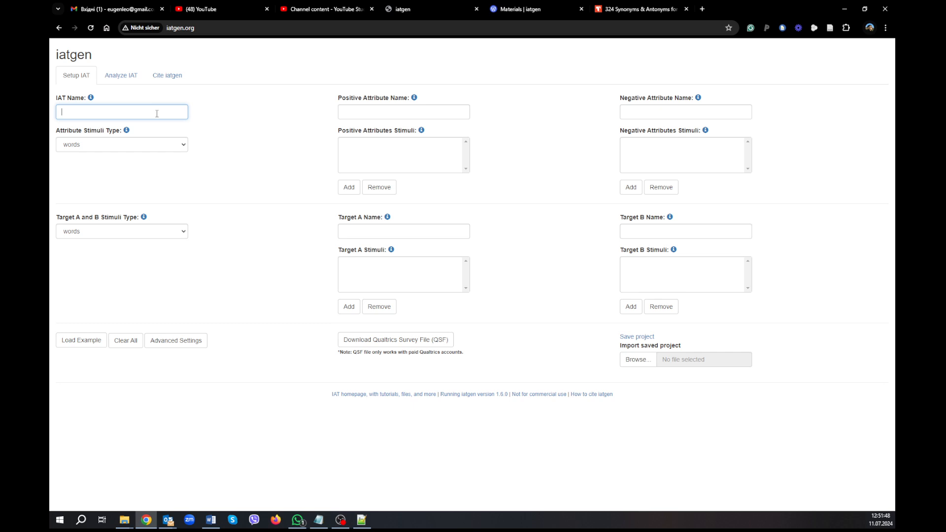
type("GEnder B")
key("BackSpace")
type("e")
Name the positive attribute "Compassion" and the negative attribute "Assertiveness"
left_click(374, 113)
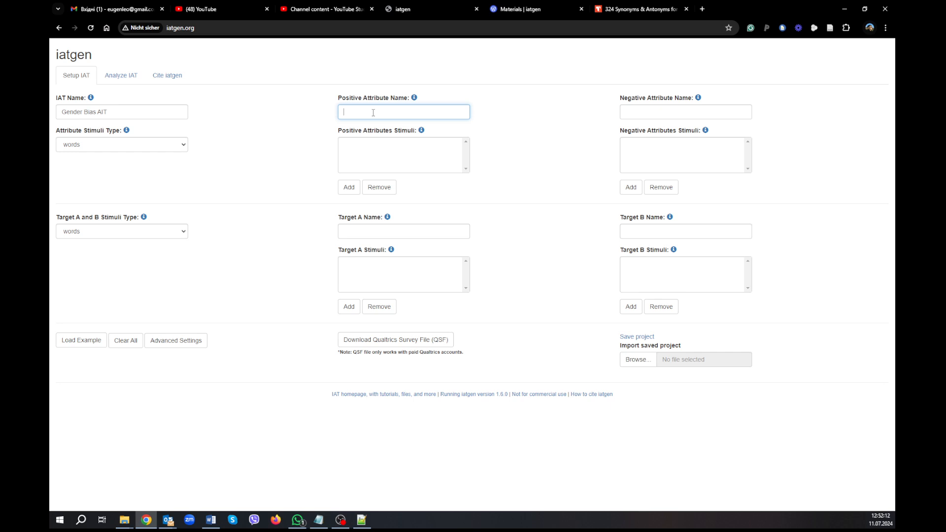
type("passion")
left_click(351, 112)
key("BackSpace")
type("C")
left_click(676, 114)
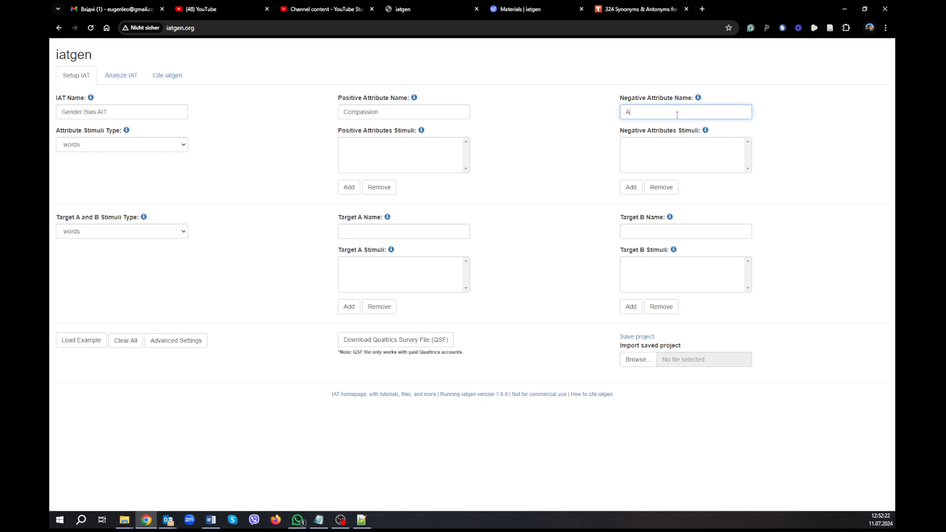
type("Assertiveness")
Switch to Thesaurus.com and look up synonyms for "assertiveness"
left_click(635, 12)
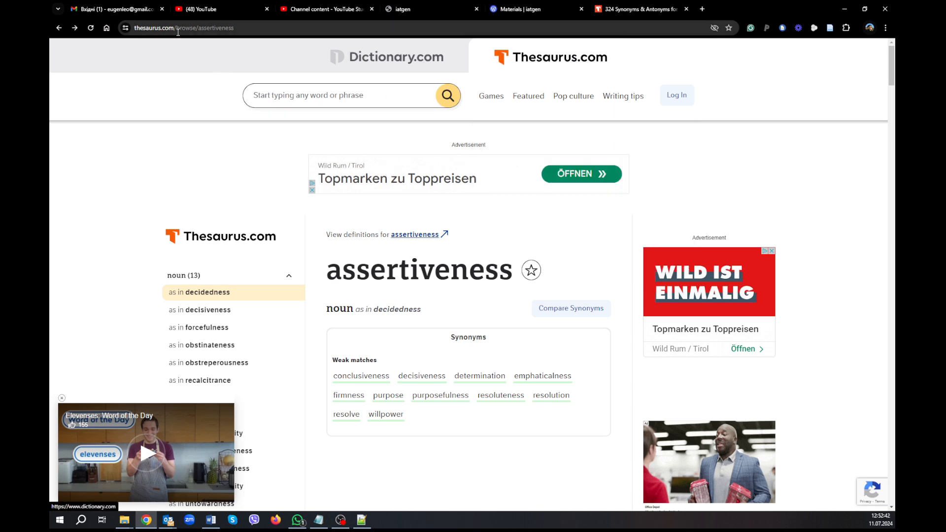
left_click(283, 96)
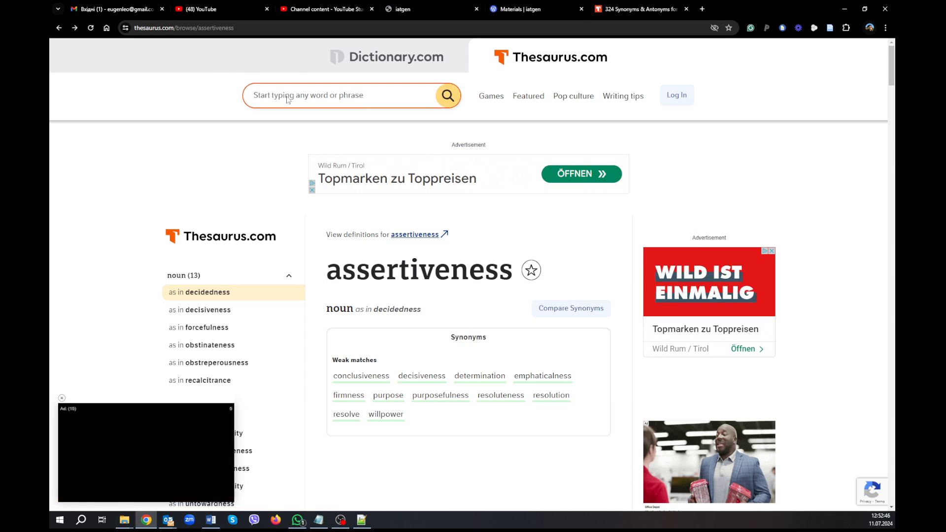
type("assertiveness")
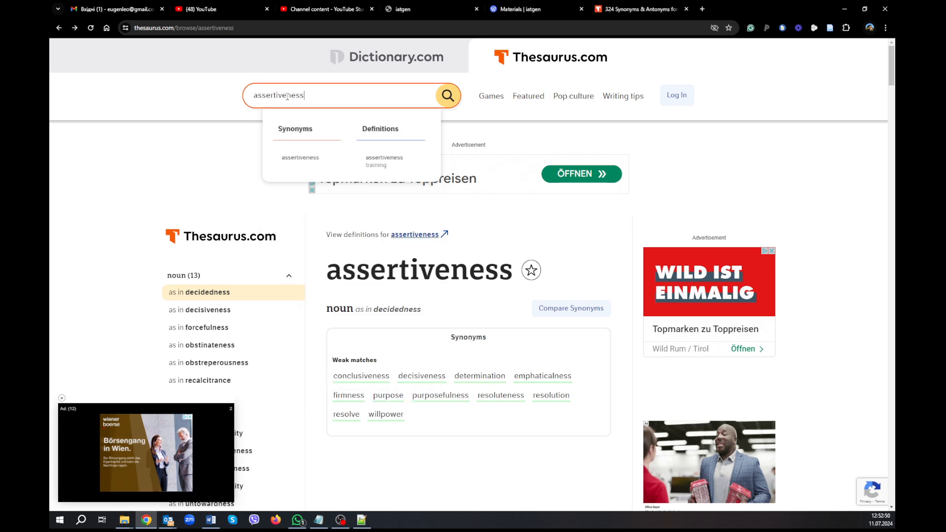
key("Down")
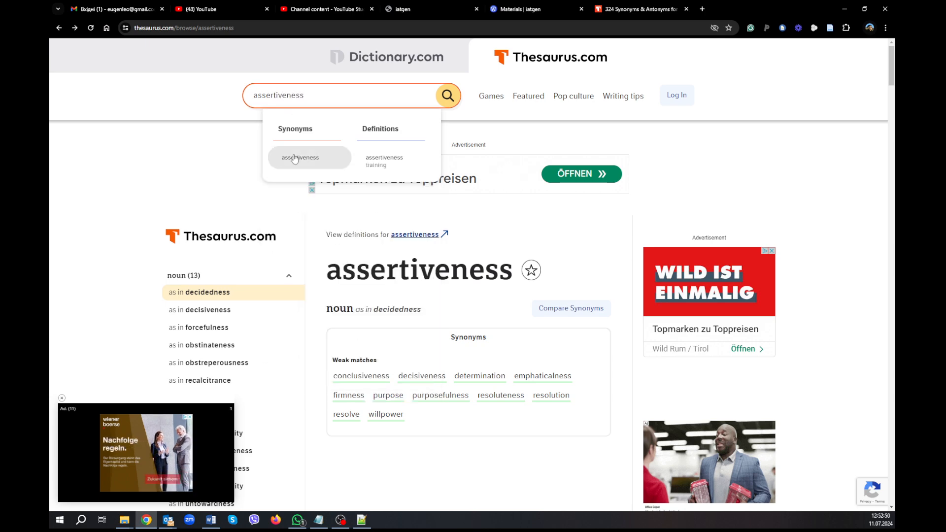
key("Return")
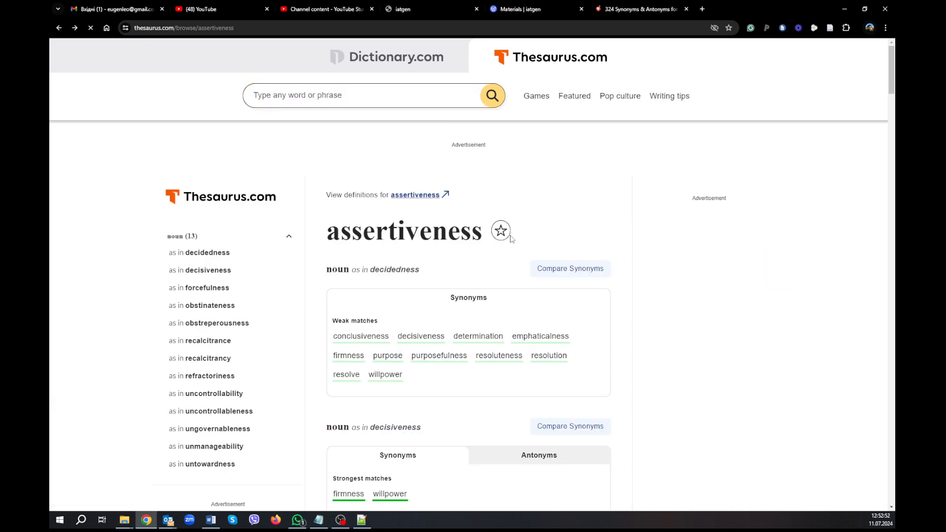
Examine the synonym groups for assertiveness as candidate stimuli words and return to the iatgen setup form
scroll(493, 236, "down", 3)
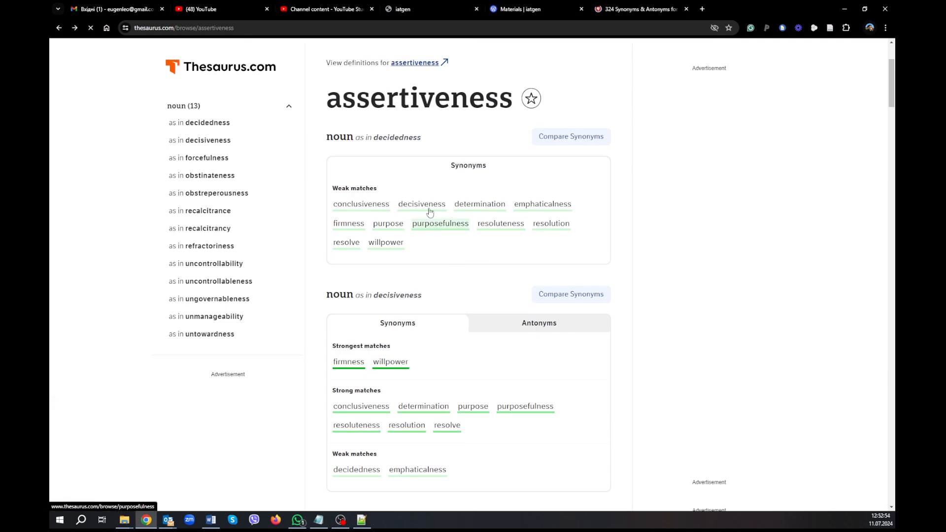
scroll(468, 254, "down", 3)
scroll(469, 255, "up", 3)
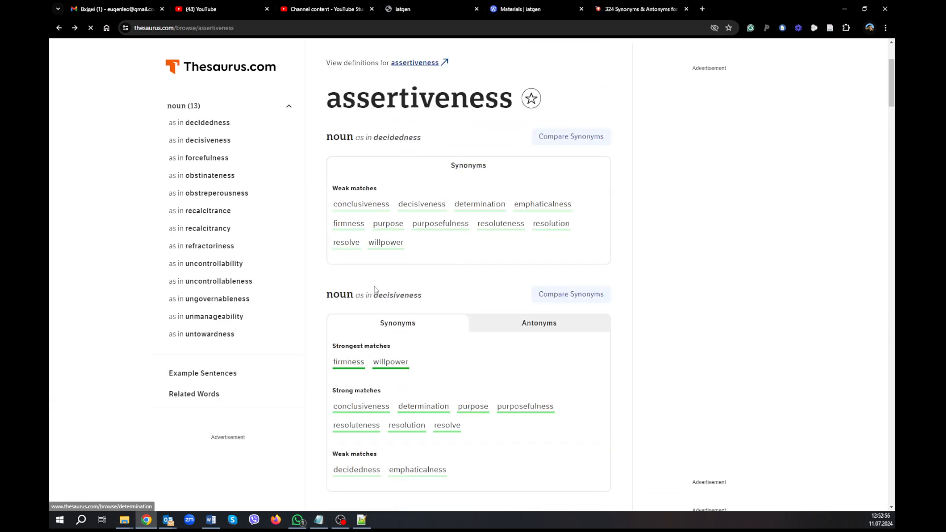
scroll(454, 308, "down", 2)
scroll(479, 335, "down", 2)
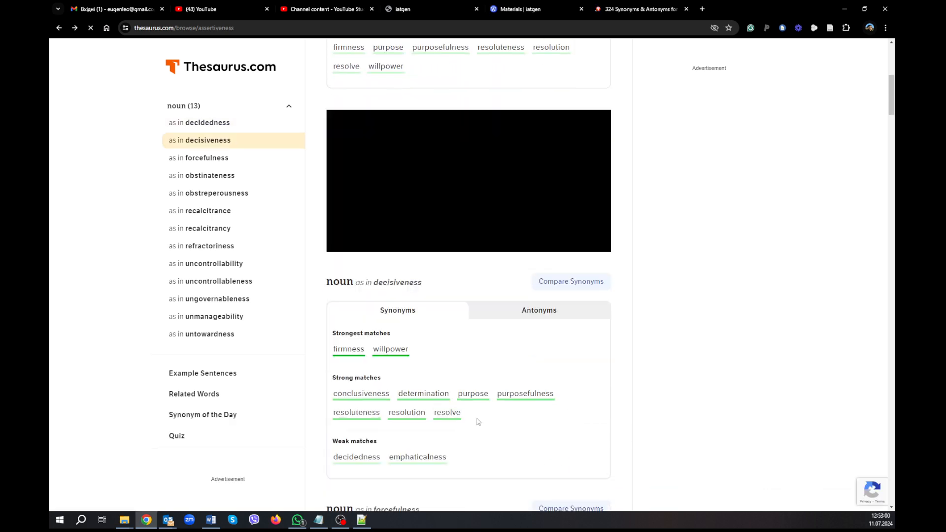
scroll(465, 404, "down", 2)
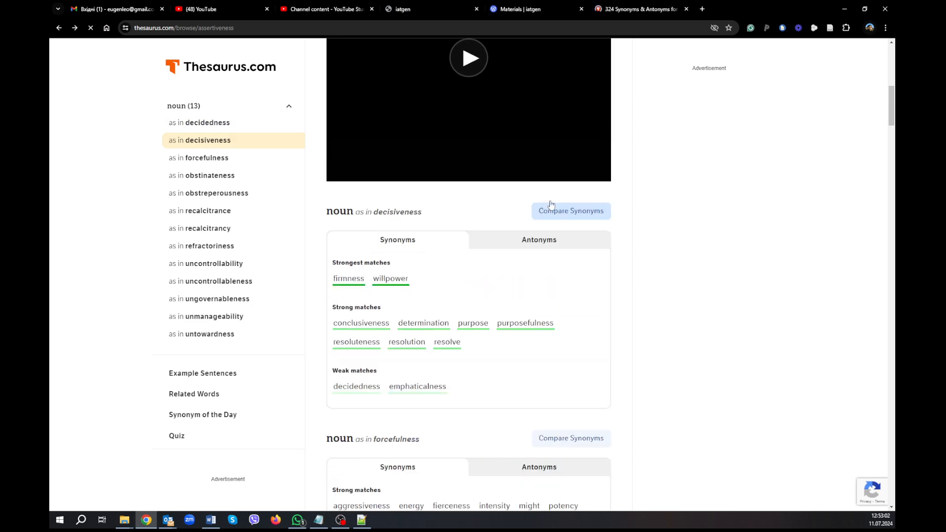
scroll(547, 206, "up", 2)
scroll(591, 310, "down", 5)
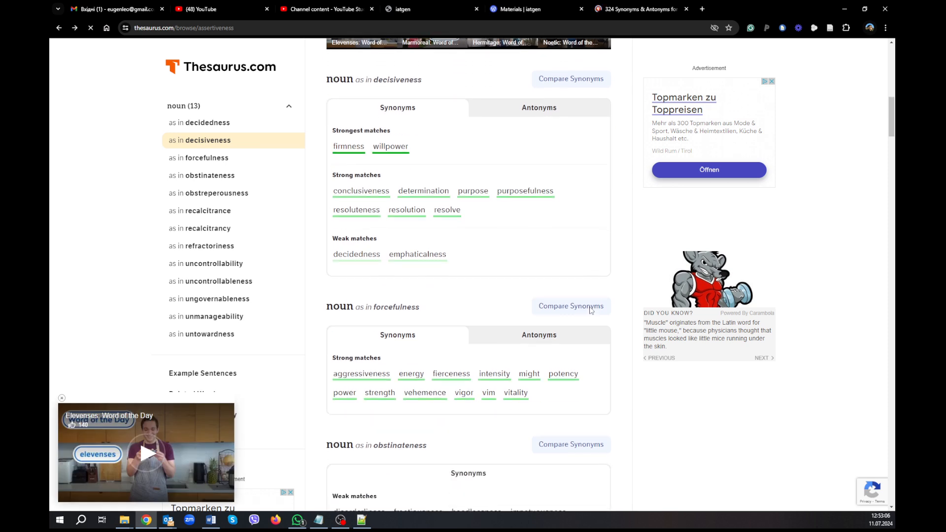
left_click(591, 309)
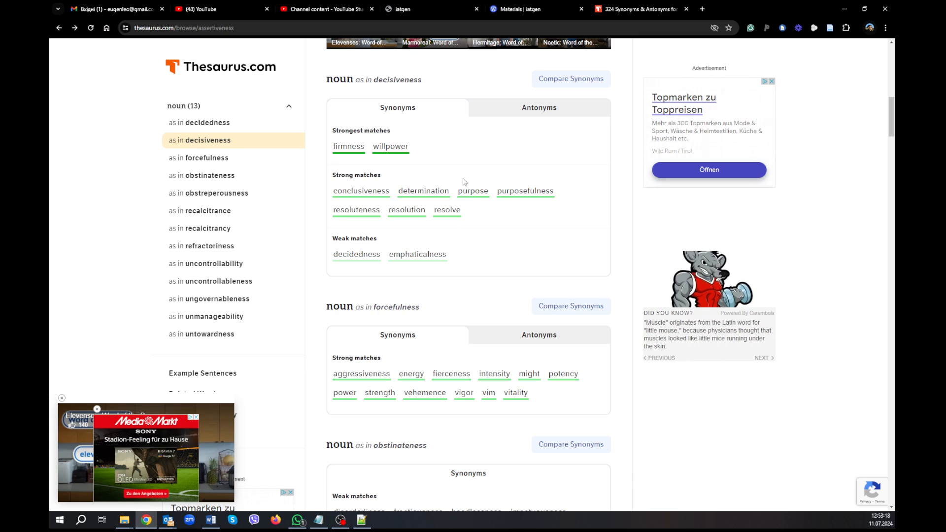
left_click(545, 16)
left_click(424, 10)
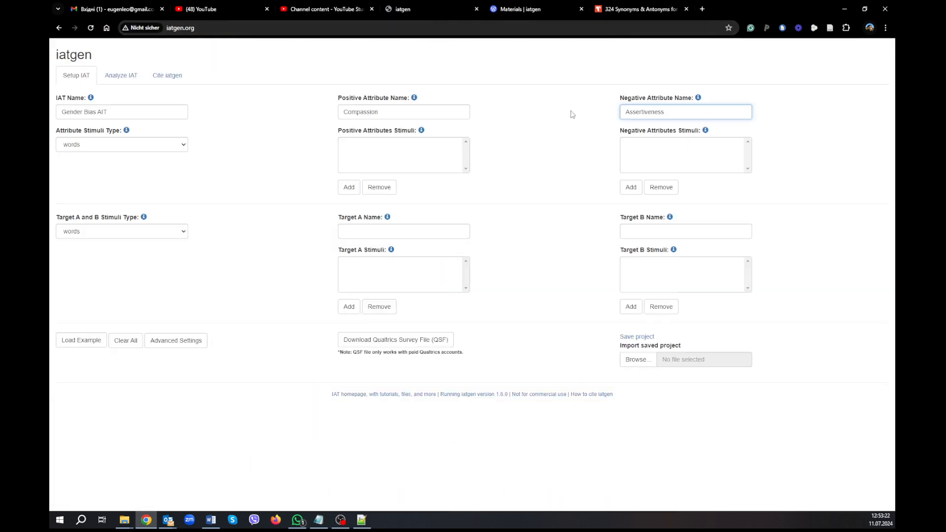
Add the words "aggressiveness" and "ambition" to the negative attribute stimuli
left_click(631, 188)
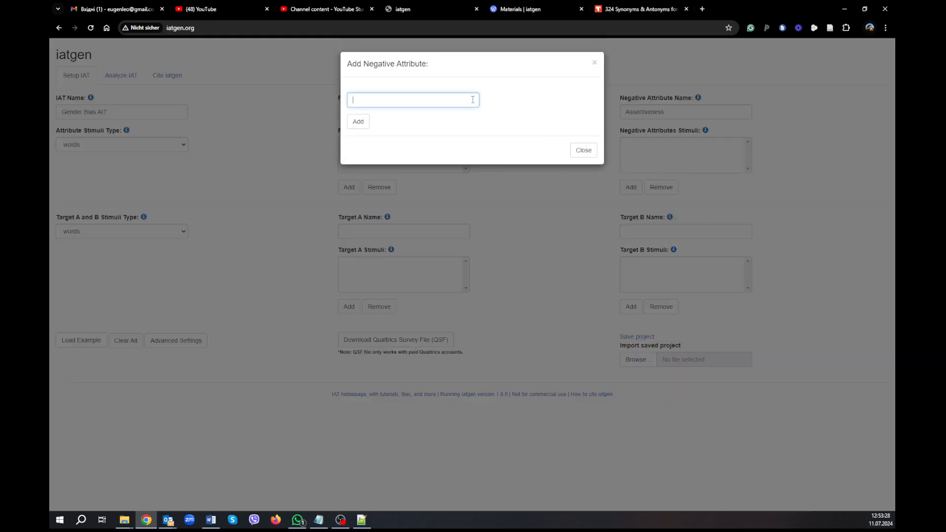
type("aggressiveness")
left_click(358, 122)
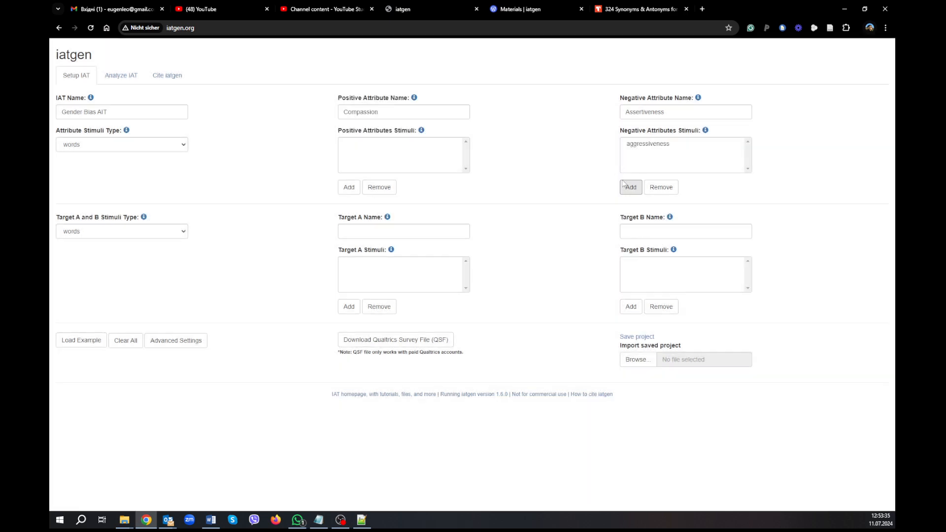
left_click(630, 188)
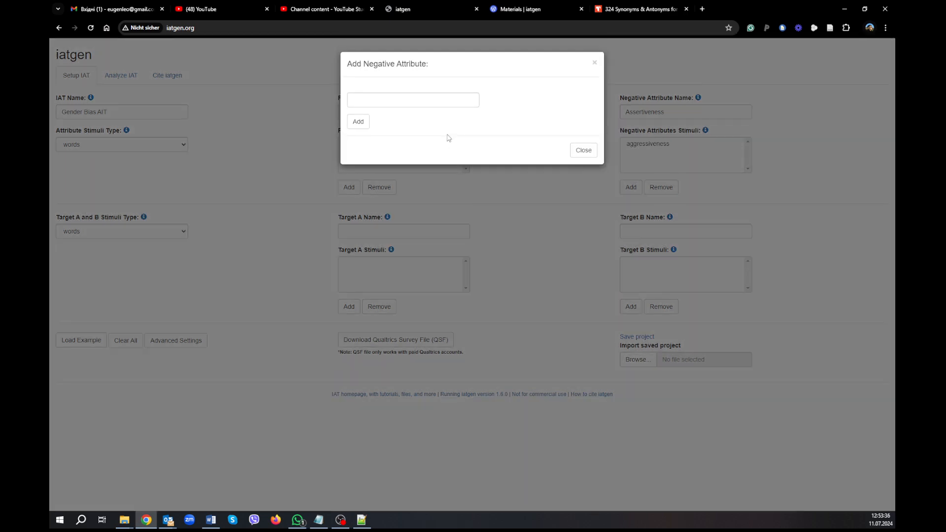
left_click(435, 102)
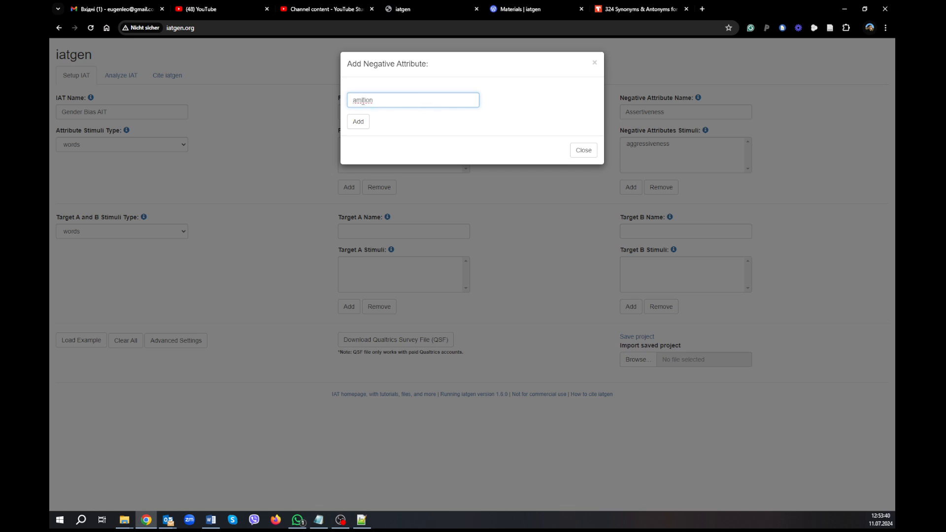
type("ambition")
left_click(358, 122)
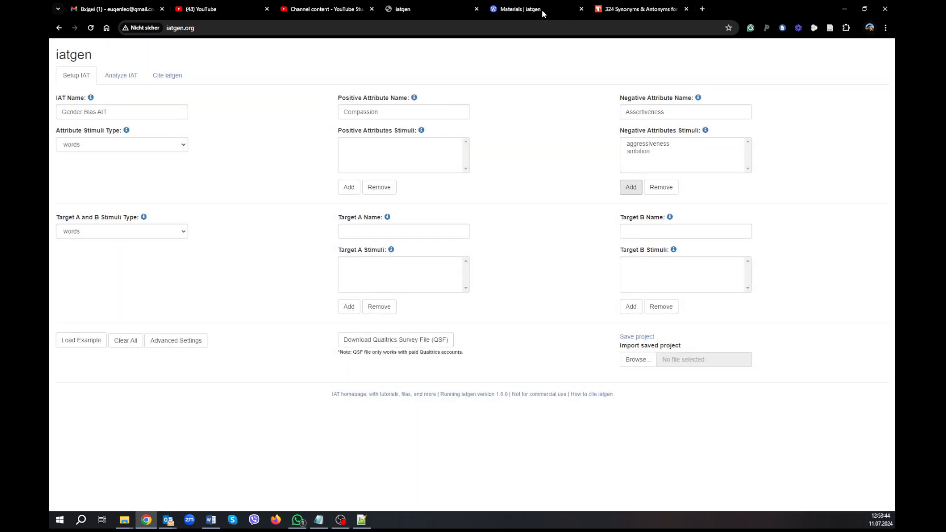
Check the assertiveness synonyms on Thesaurus.com, return to iatgen and add "willpower" to the negative attribute stimuli
left_click(630, 10)
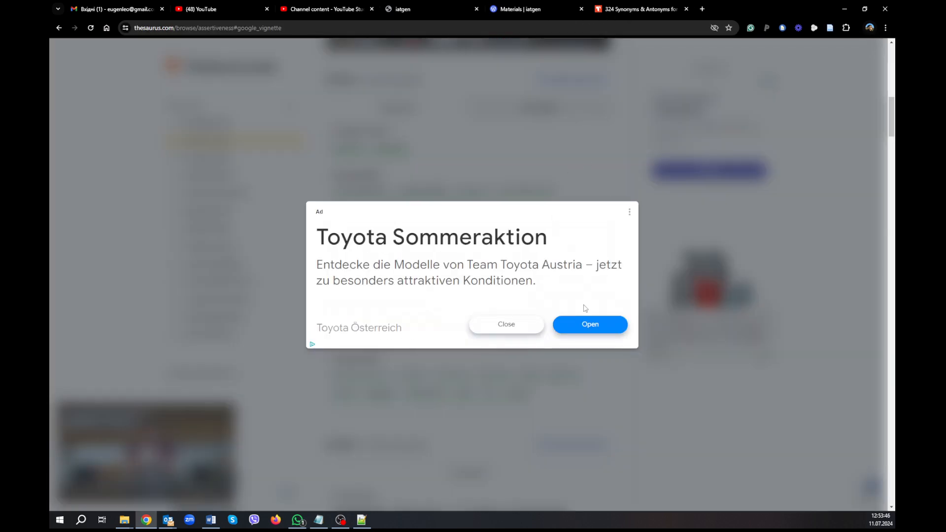
left_click(498, 330)
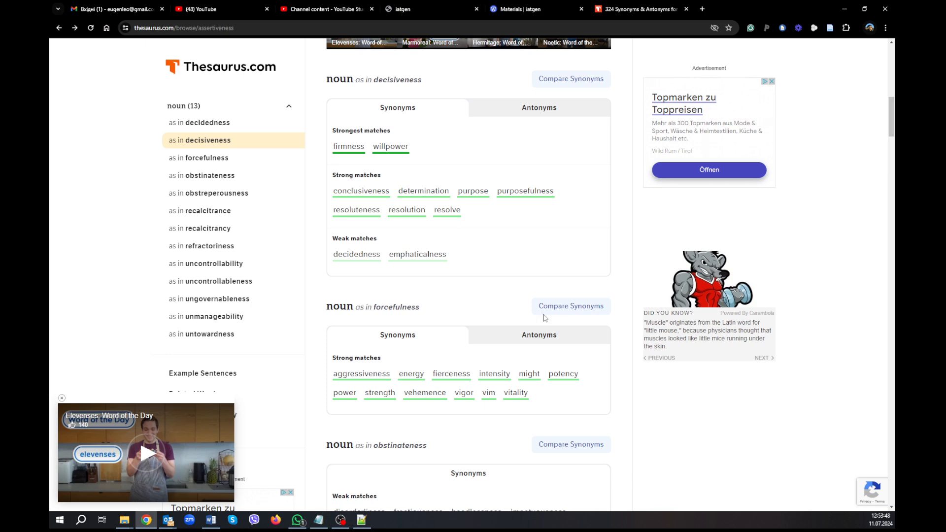
scroll(402, 148, "up", 4)
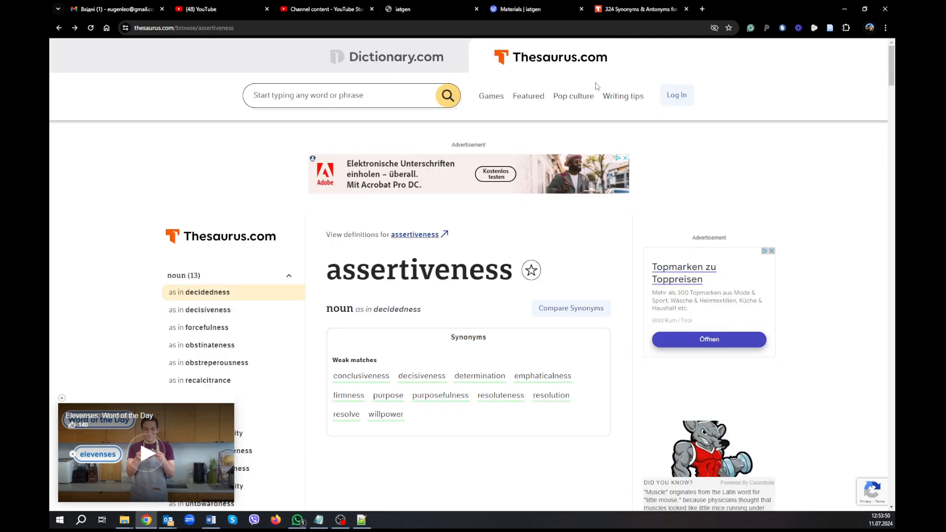
left_click(403, 9)
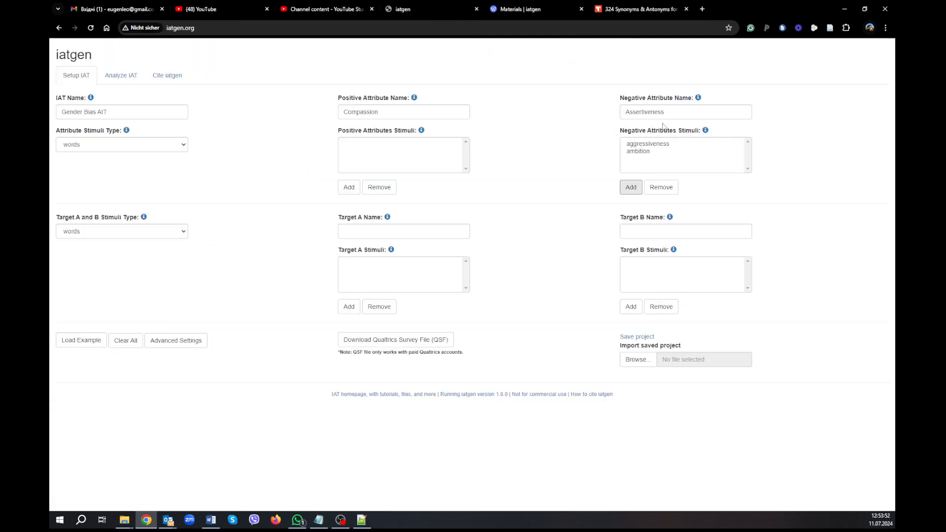
left_click(627, 191)
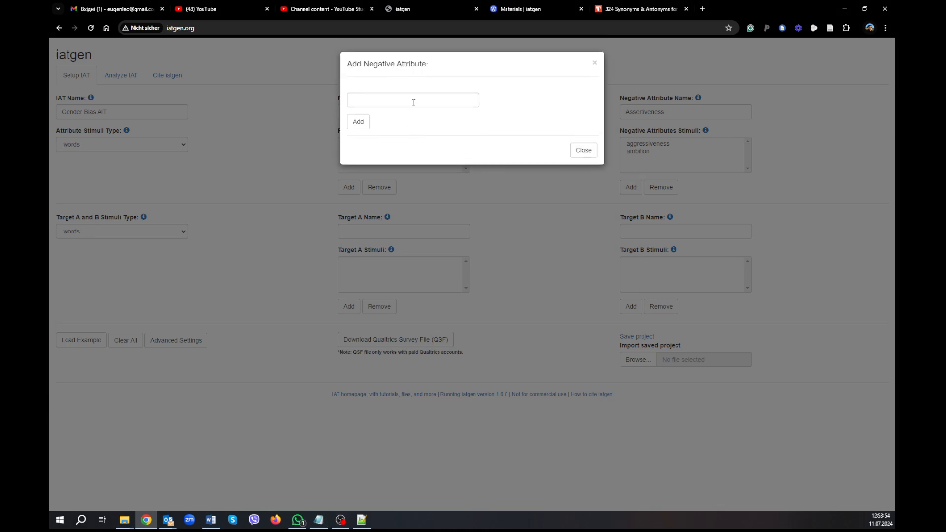
left_click(414, 102)
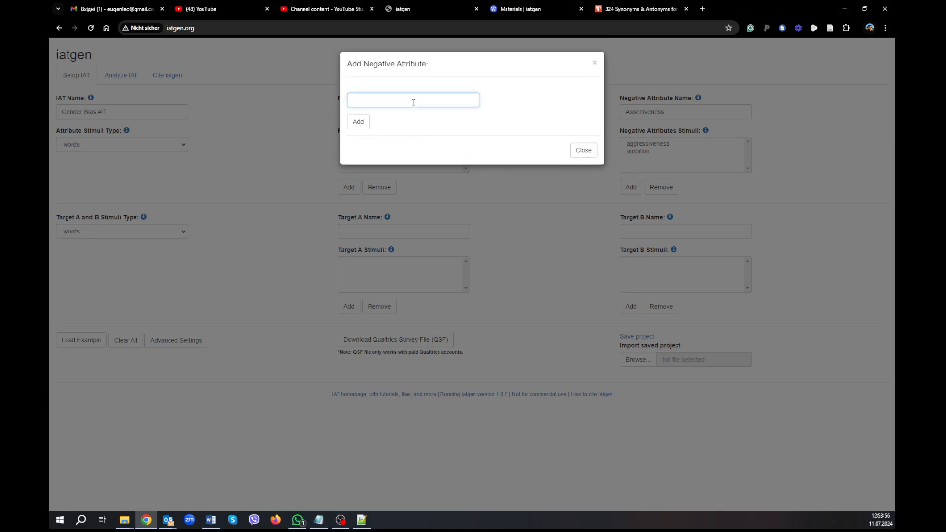
type("willpower")
left_click(367, 123)
left_click(602, 177)
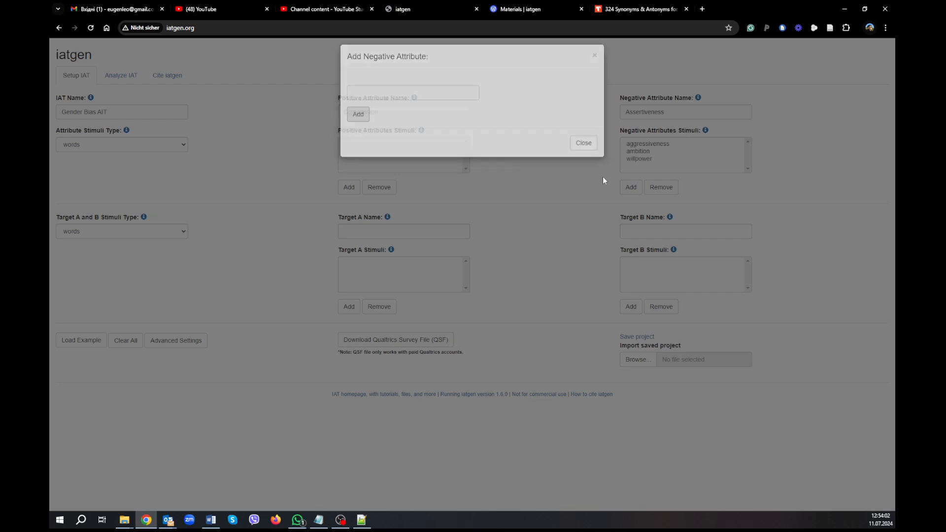
Add the words "empathy" and "warmth" to the positive attribute stimuli
left_click(348, 187)
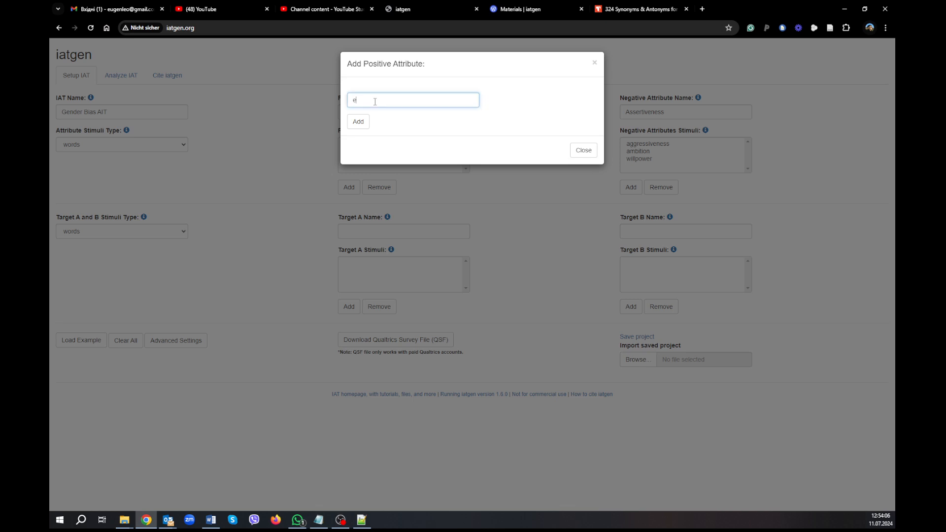
type("empathy")
left_click(358, 122)
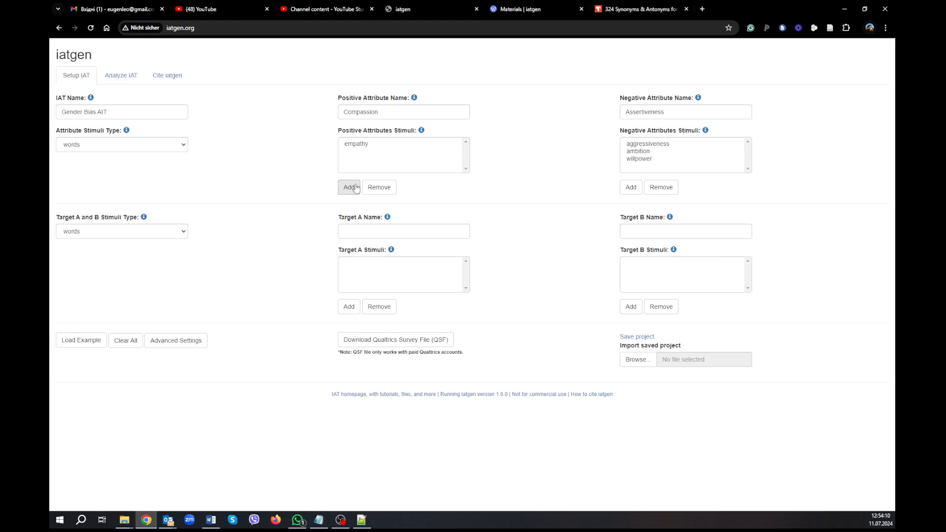
left_click(355, 188)
left_click(367, 101)
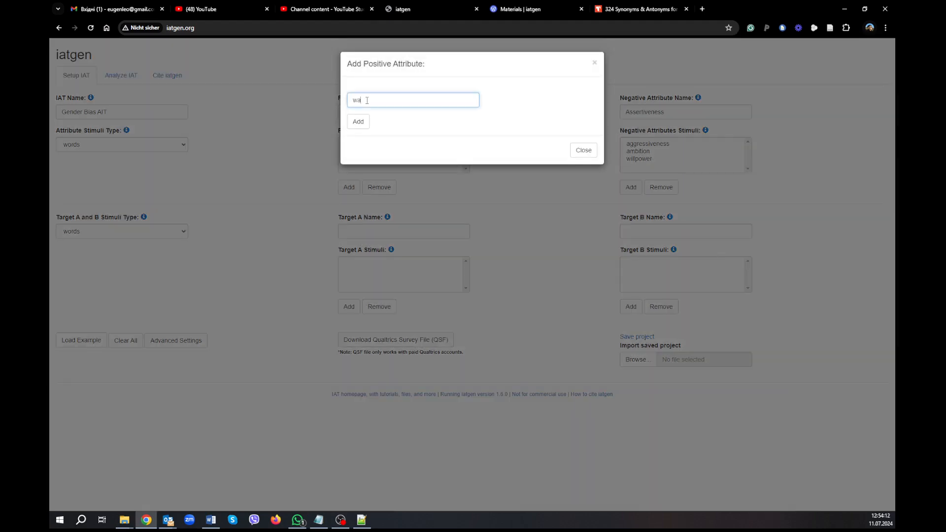
type("watm")
key("BackSpace")
key("BackSpace")
type("rmth")
left_click(366, 121)
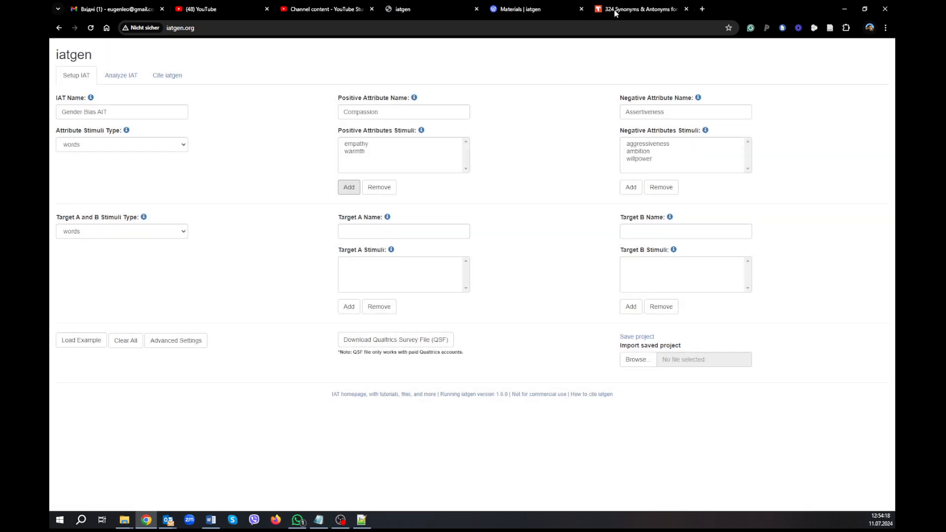
Switch to Thesaurus.com and look up synonyms for "compassion"
left_click(614, 10)
left_click(370, 93)
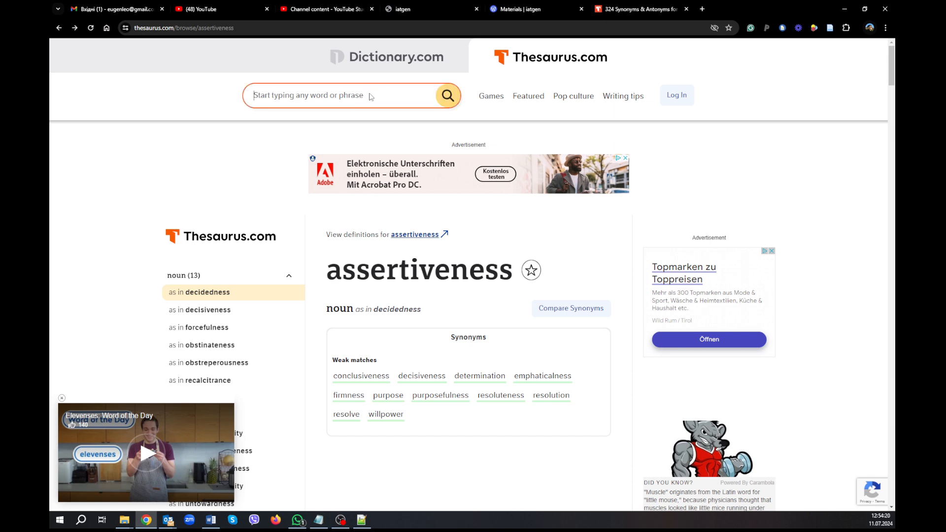
type("compassion")
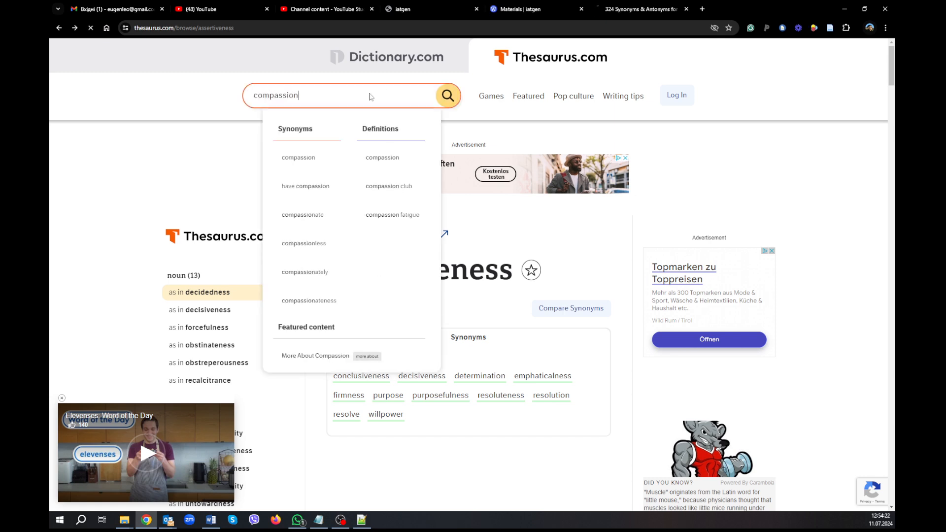
key("Return")
scroll(394, 301, "down", 1)
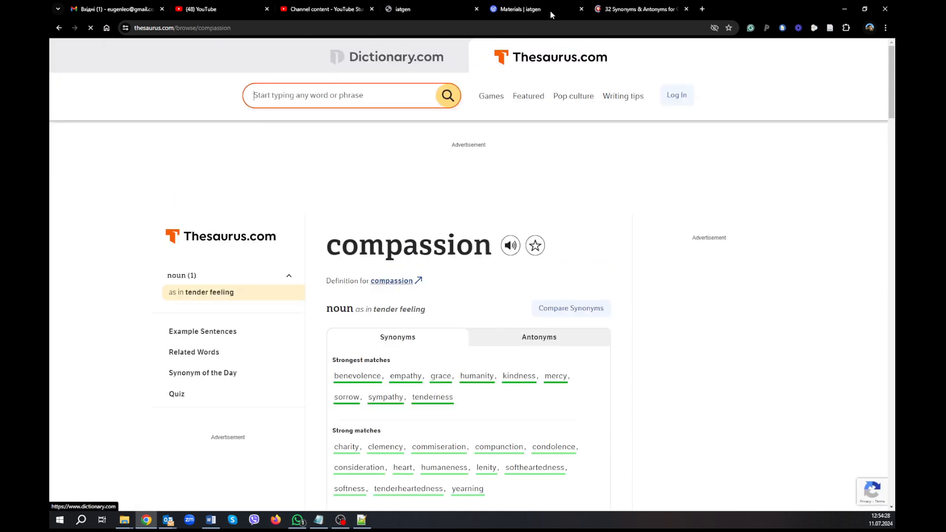
Return to the iatgen setup form and add "kindness" to the positive attribute stimuli
left_click(453, 8)
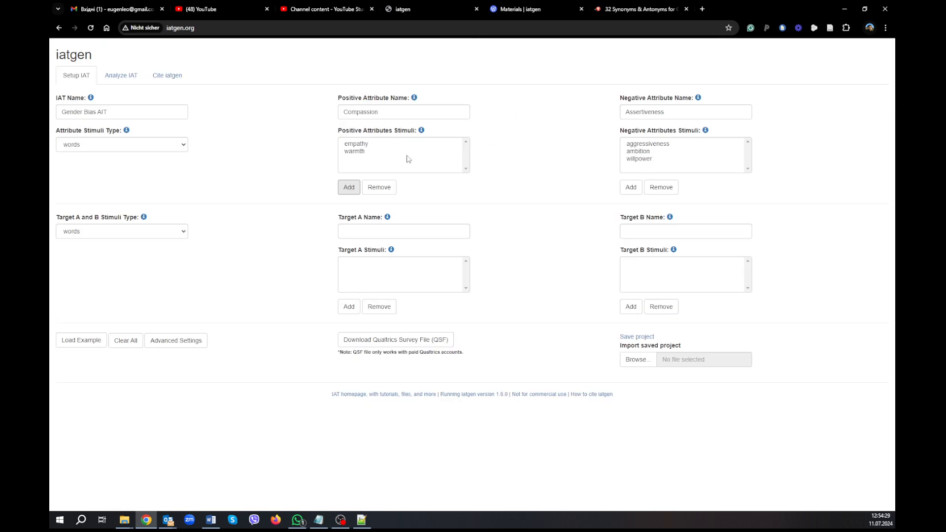
left_click(352, 186)
left_click(391, 100)
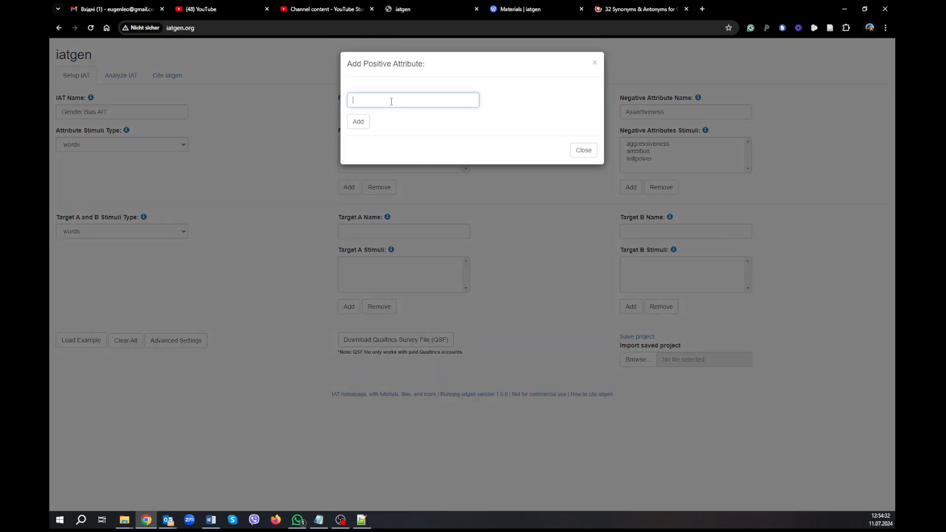
type("kindness")
left_click(358, 121)
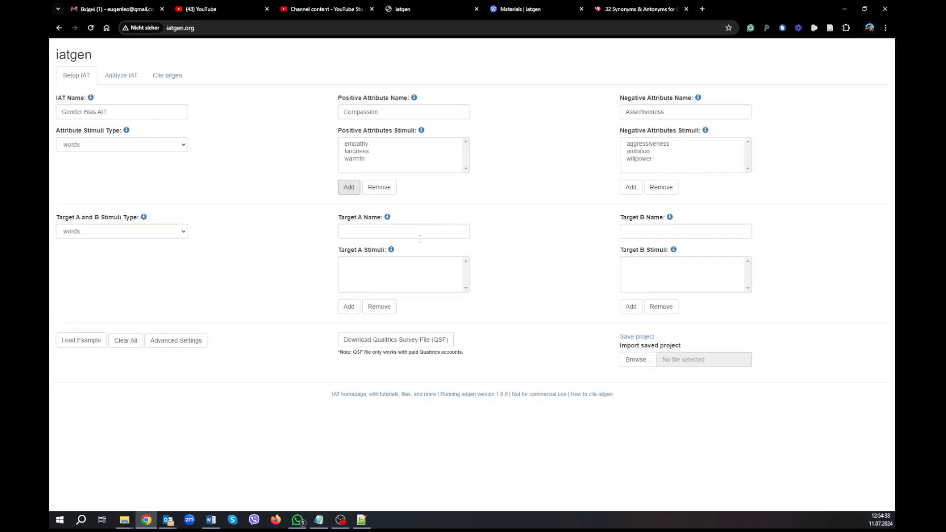
Set the target stimuli type to images and name Target A "Female" and Target B "Male"
left_click(146, 237)
left_click(145, 252)
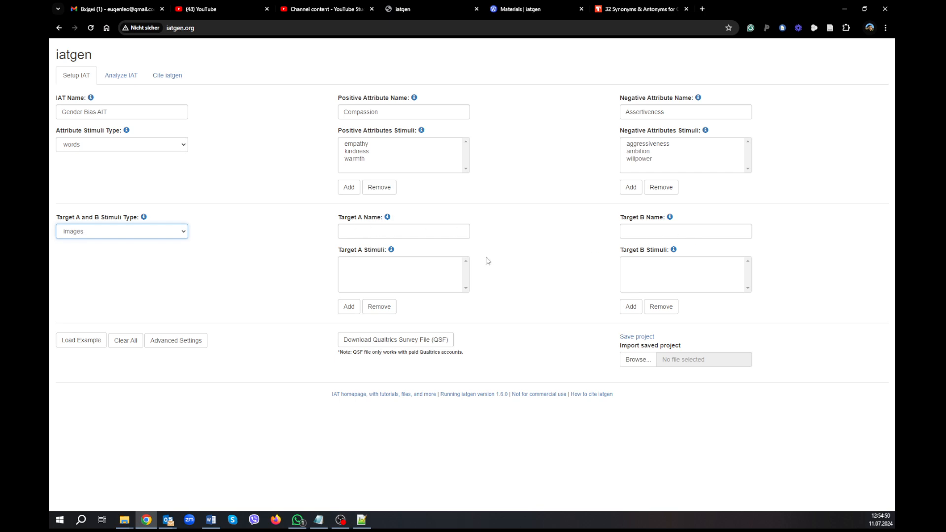
left_click(372, 234)
type("F")
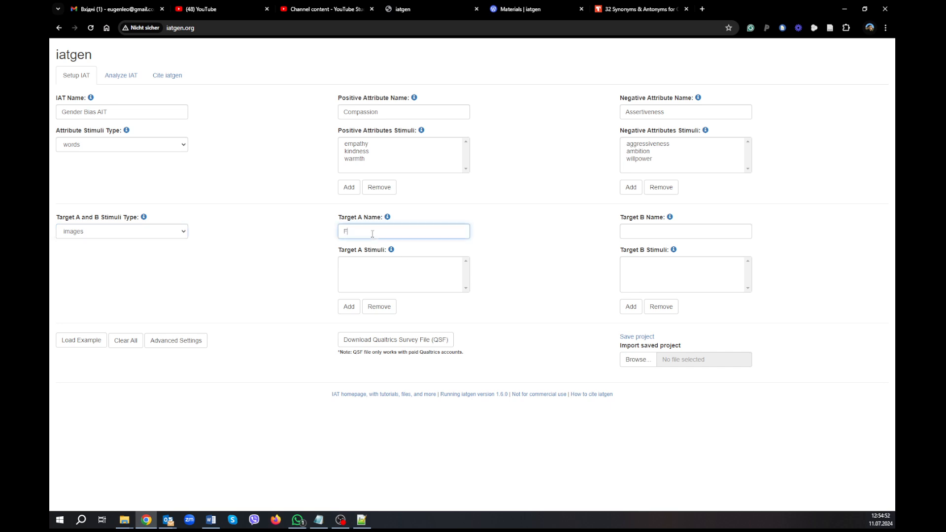
type("emale")
left_click(632, 235)
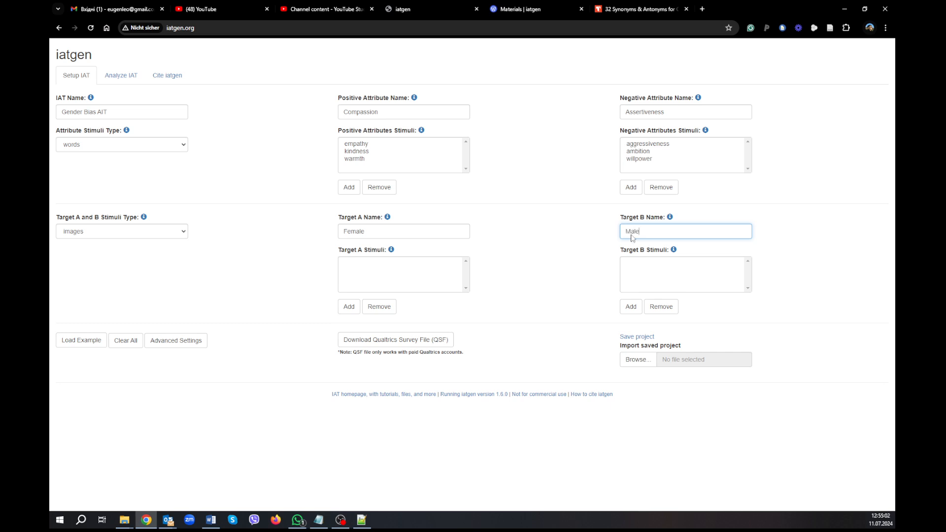
left_click(399, 272)
left_click(349, 307)
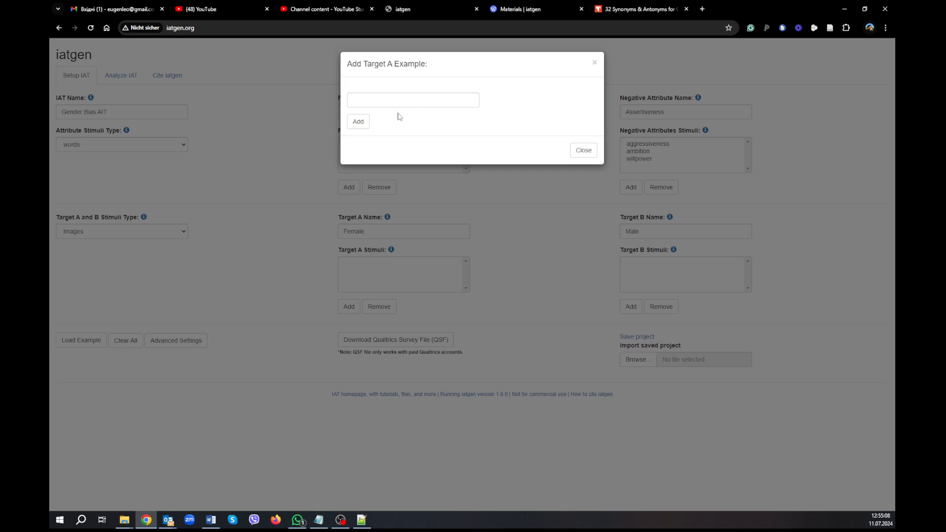
left_click(583, 150)
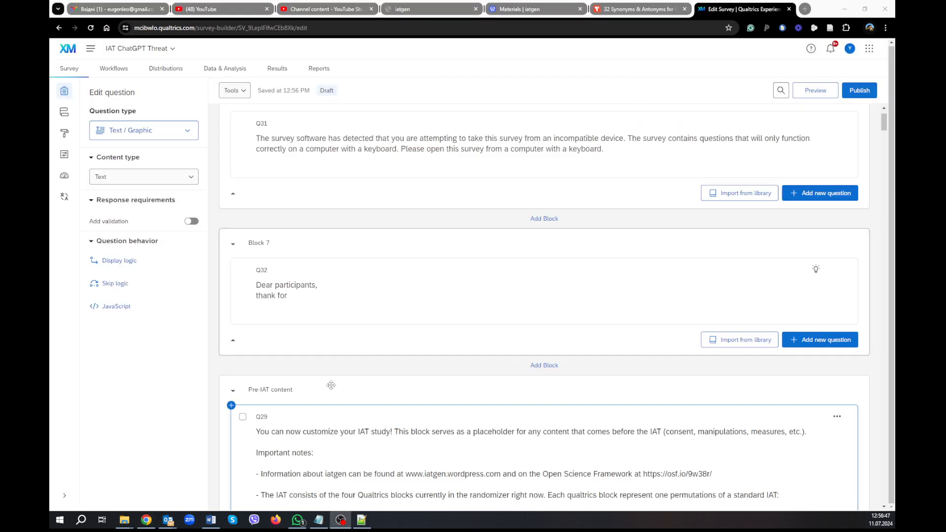
In the Qualtrics survey IAT ChatGPT Threat, edit the "Dear participants" text in Block 7 and add a new line at its end
left_click(311, 306)
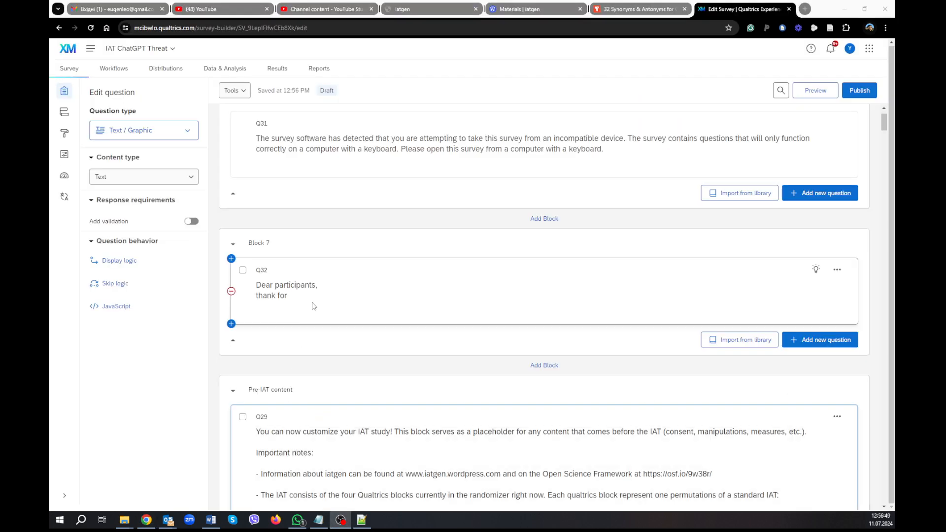
left_click(299, 296)
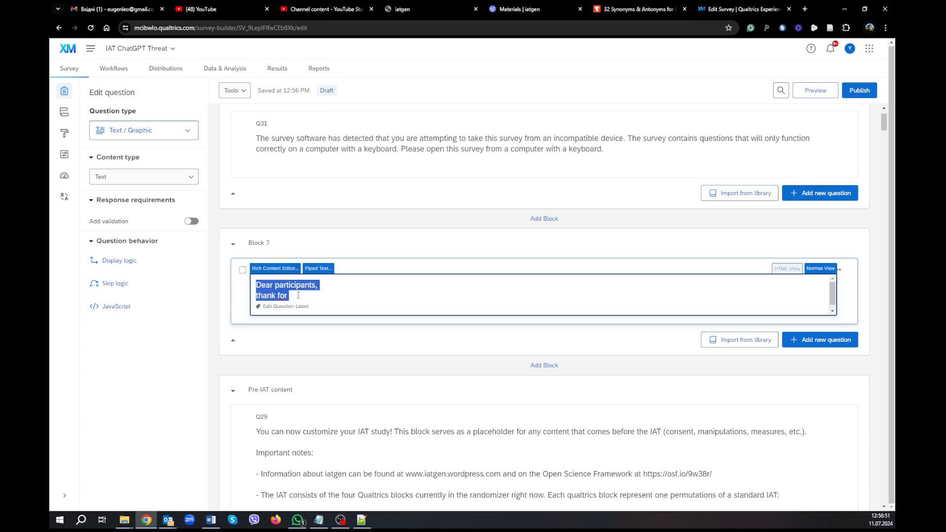
left_click(298, 296)
key("Return")
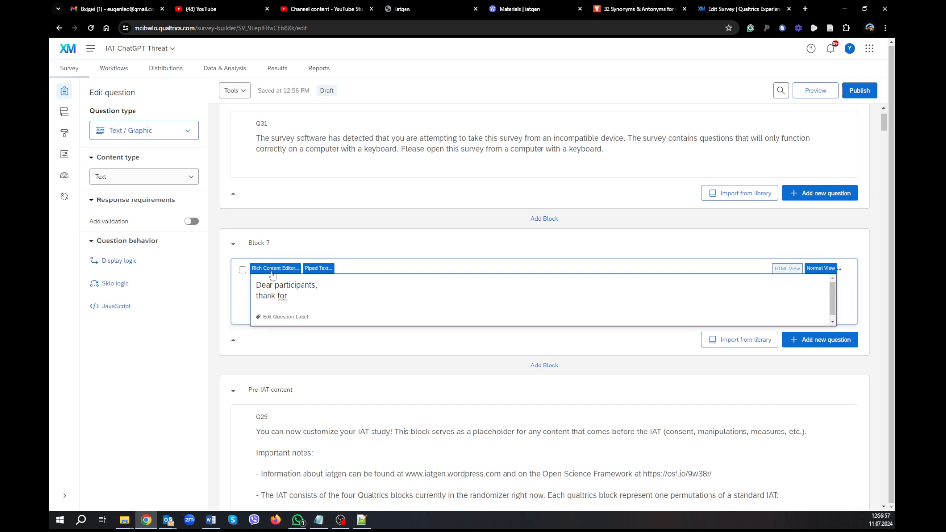
Insert the Female1 library graphic into the "Dear participants" question and select its image URL in the HTML source
left_click(273, 275)
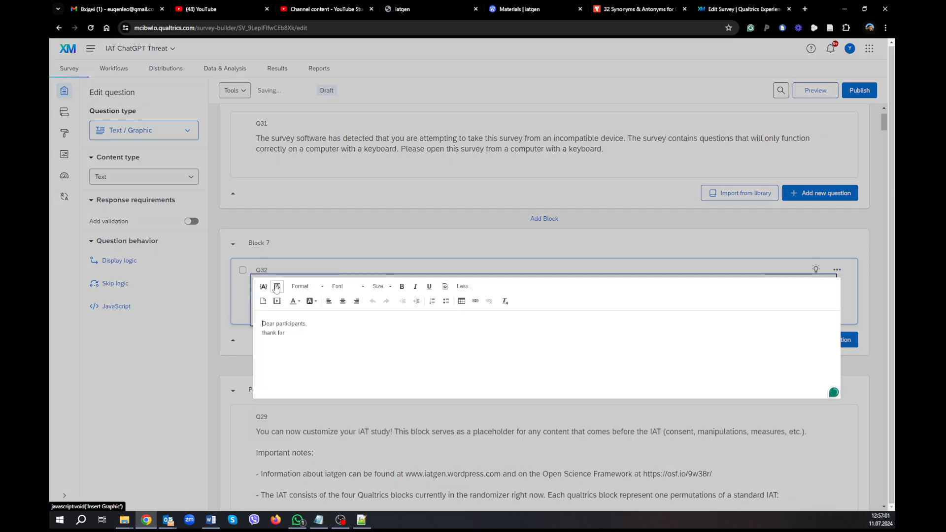
left_click(277, 286)
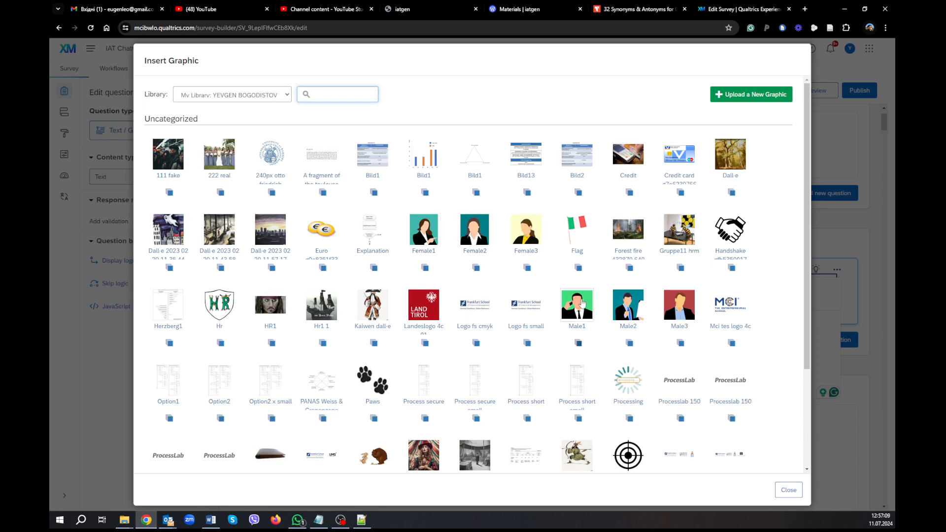
left_click(423, 231)
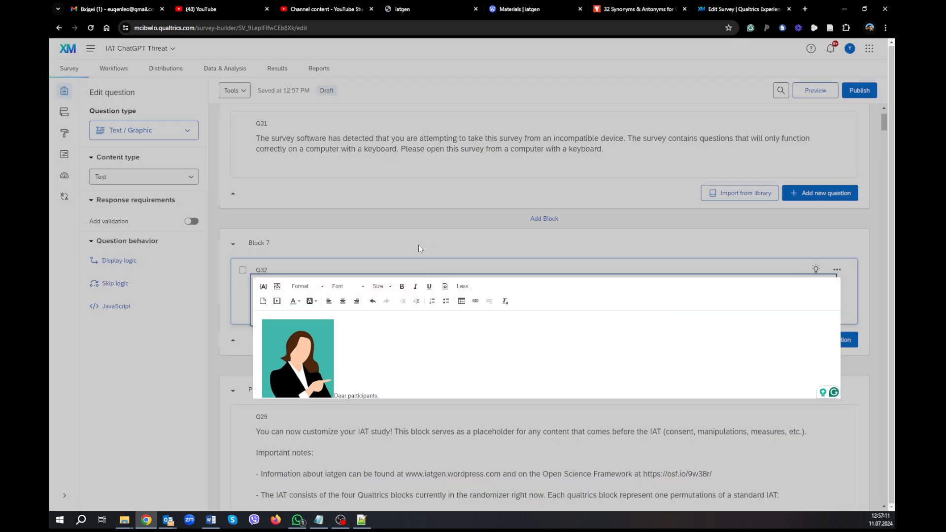
left_click(445, 287)
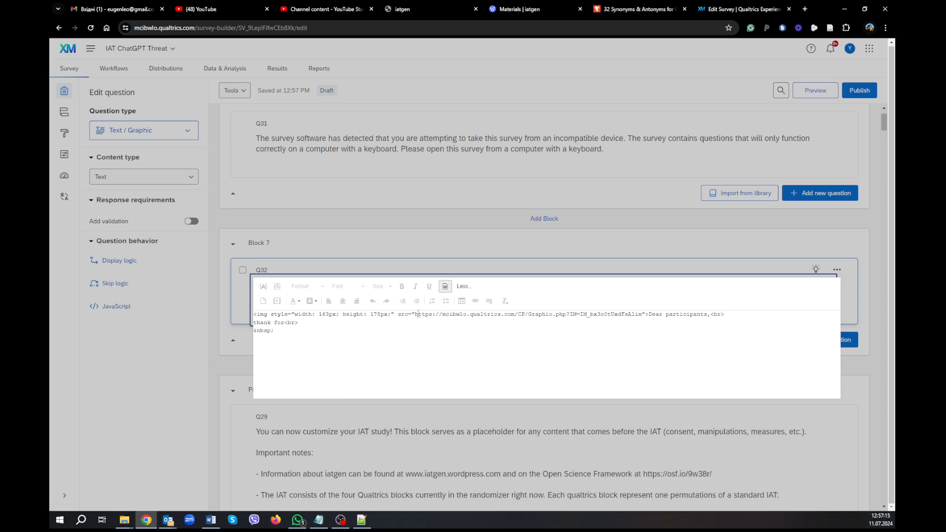
left_click_drag(417, 315, 642, 317)
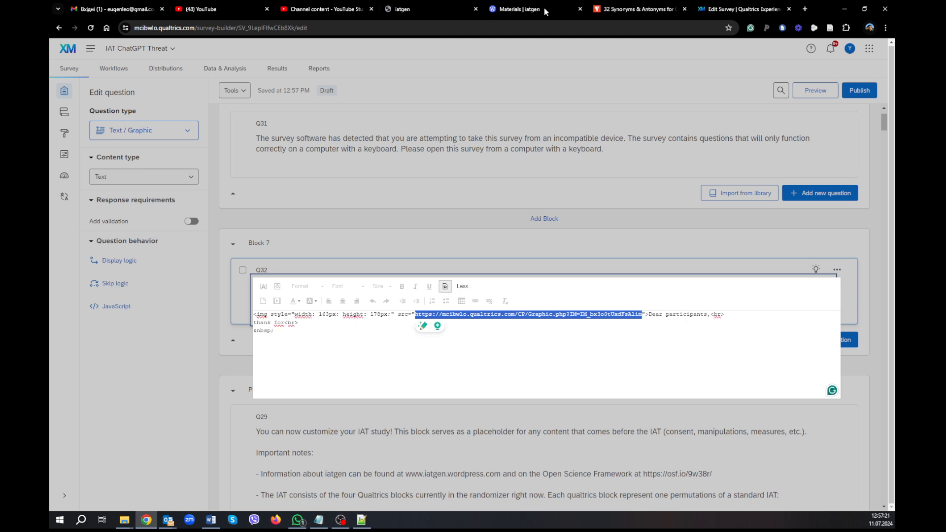
Switch to the iatgen form and add the copied Female1 image URL as a Target A stimulus
left_click(443, 10)
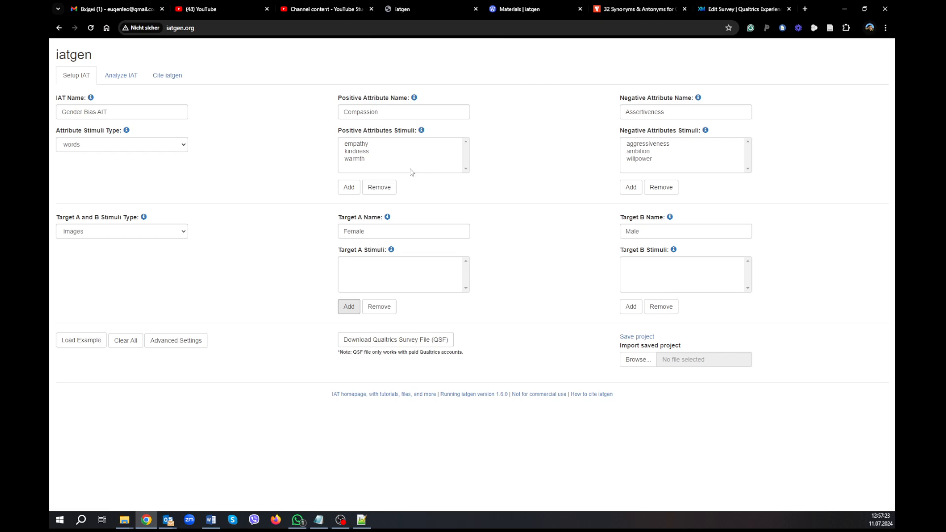
left_click(351, 305)
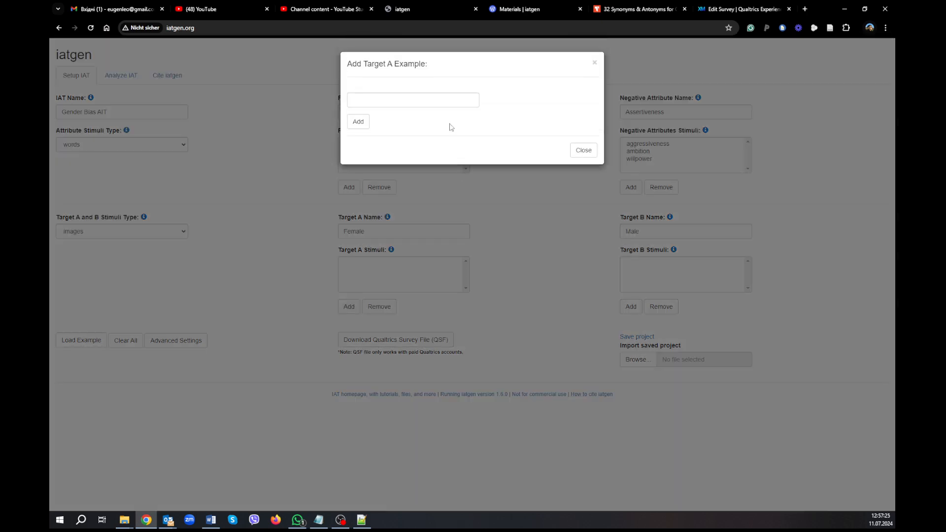
key("ctrl+v")
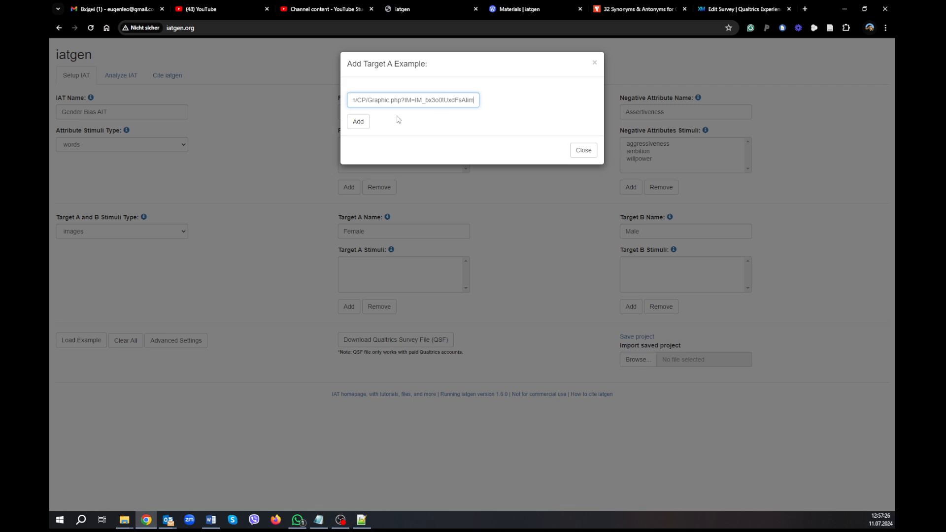
left_click(360, 122)
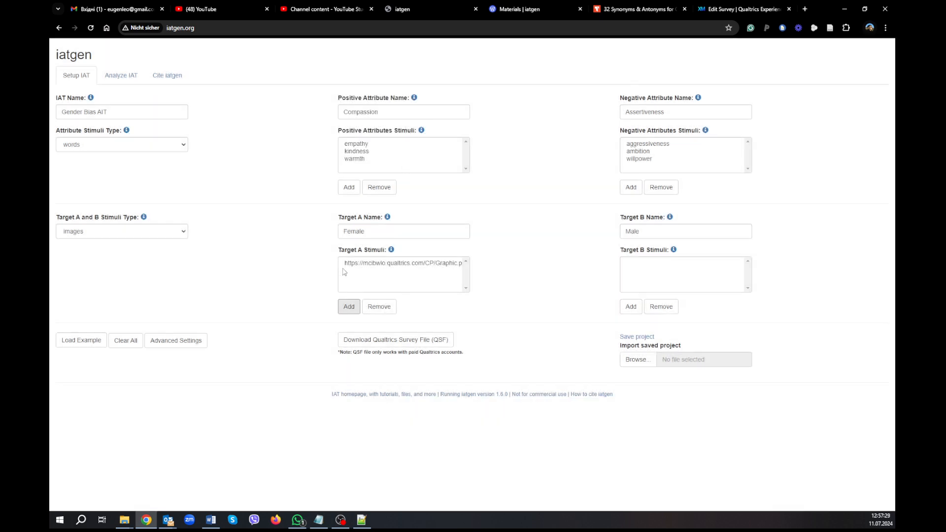
Back in the Block 7 question in Qualtrics, insert a second female graphic beside the first and select its image URL in the HTML source
left_click(714, 10)
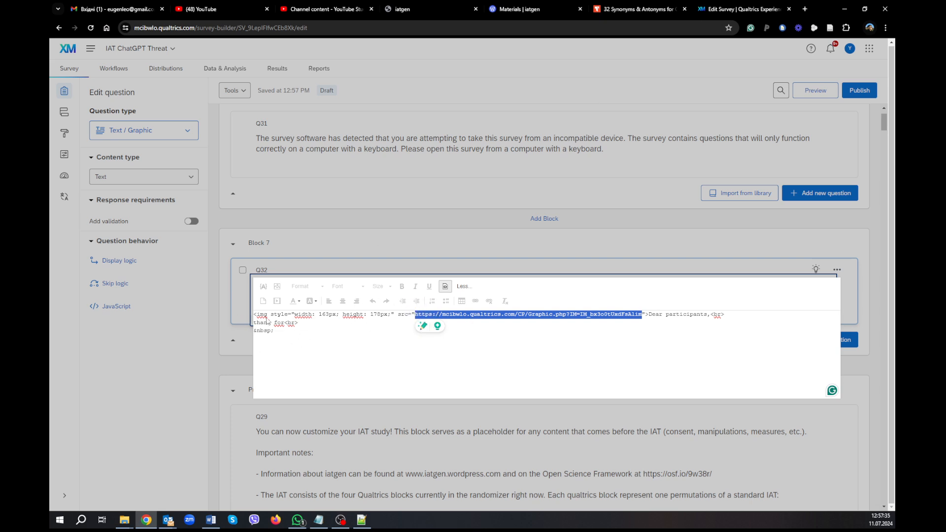
left_click(240, 323)
left_click(330, 317)
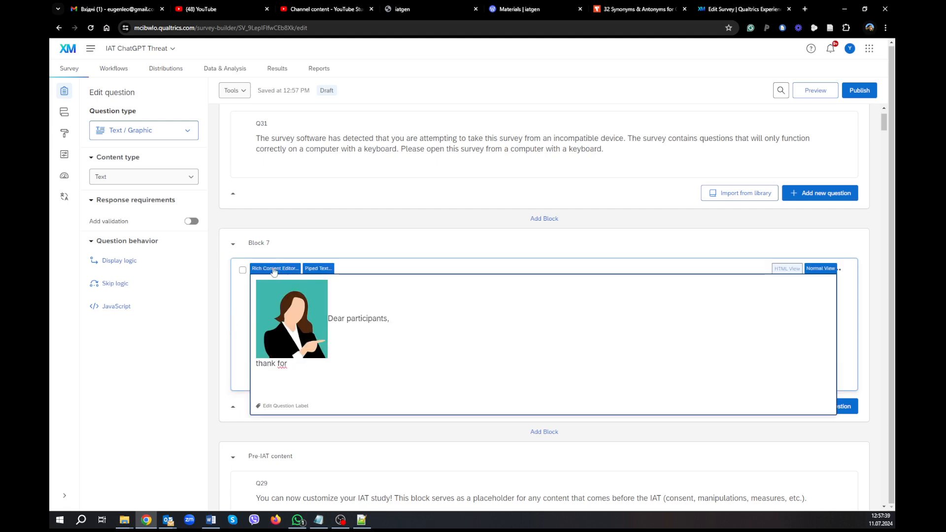
left_click(275, 269)
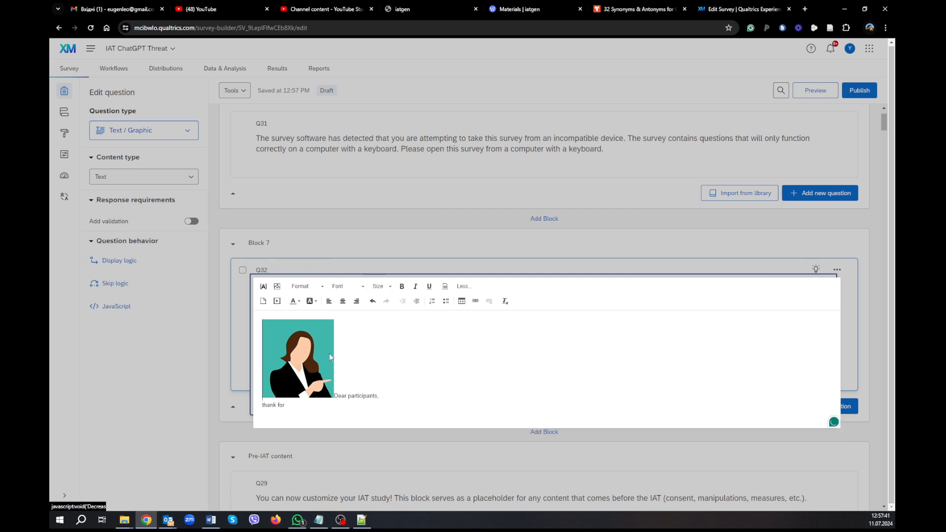
left_click(277, 286)
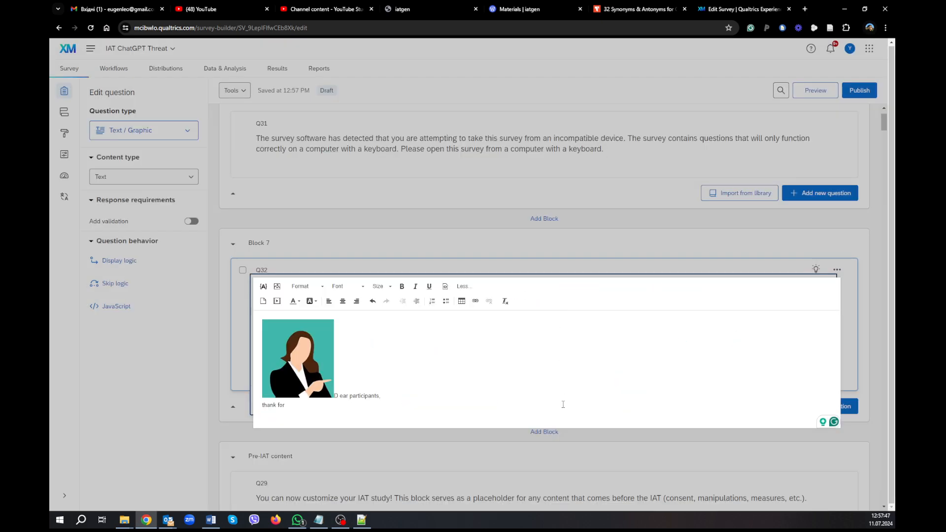
left_click(385, 357)
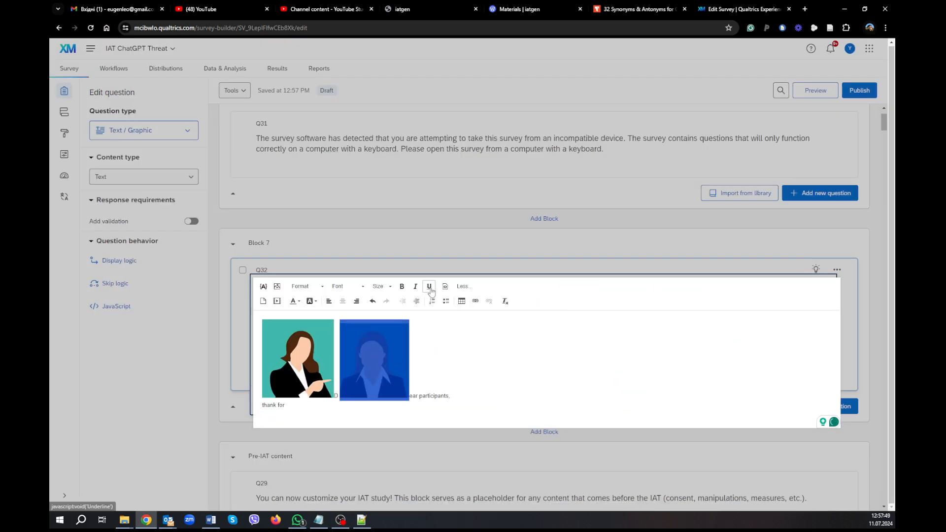
left_click(445, 286)
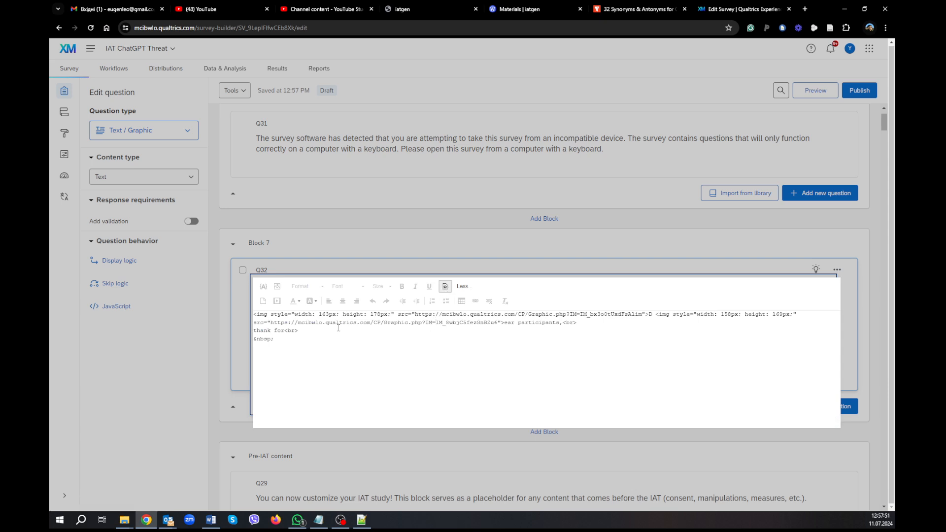
left_click_drag(267, 322, 498, 323)
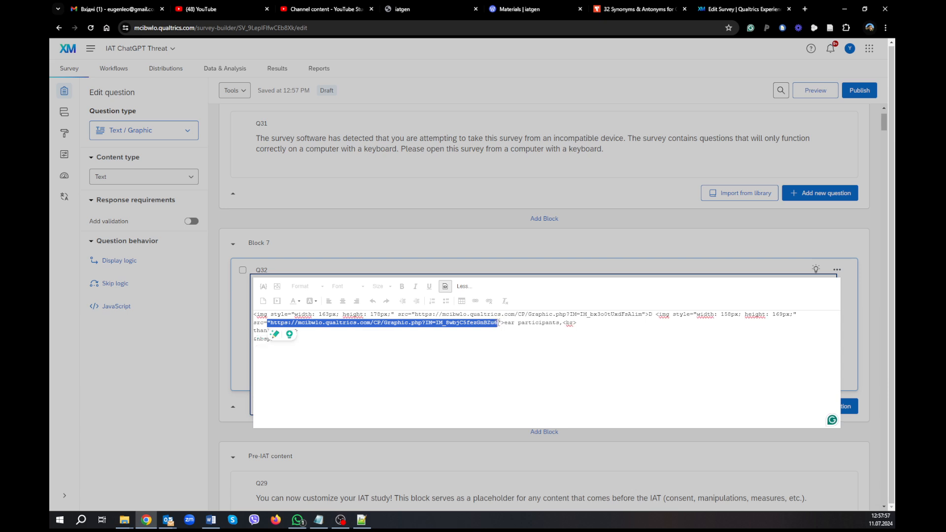
In iatgen, add the second female image URL to the Target A stimuli
left_click(437, 9)
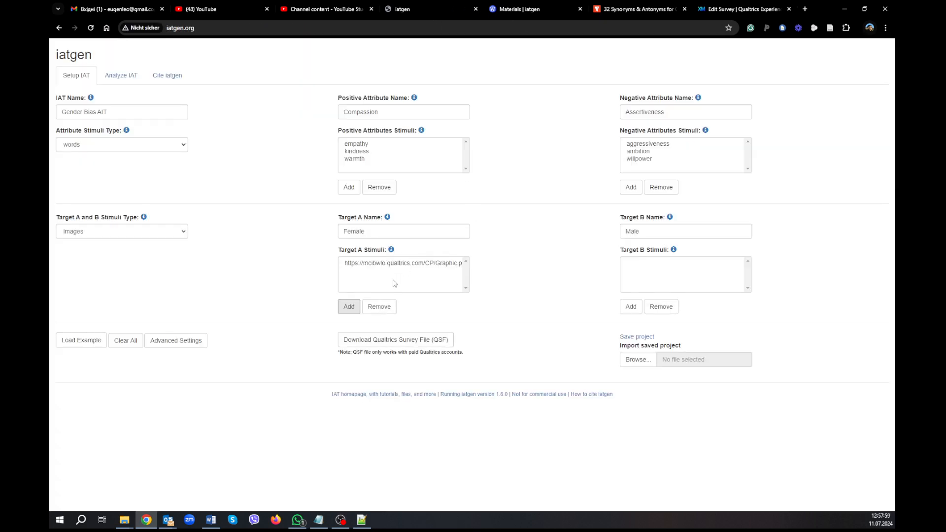
left_click(349, 306)
left_click(394, 104)
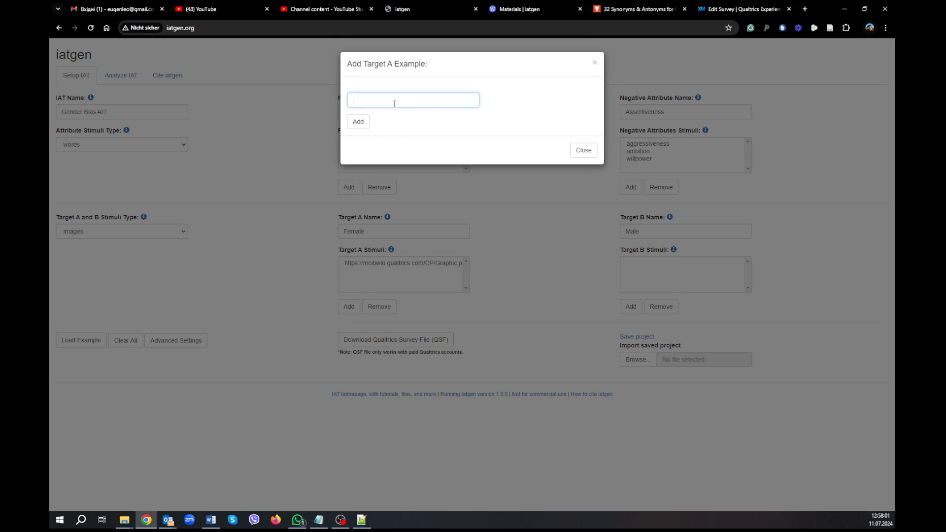
key("ctrl+v")
left_click(359, 122)
left_click(389, 170)
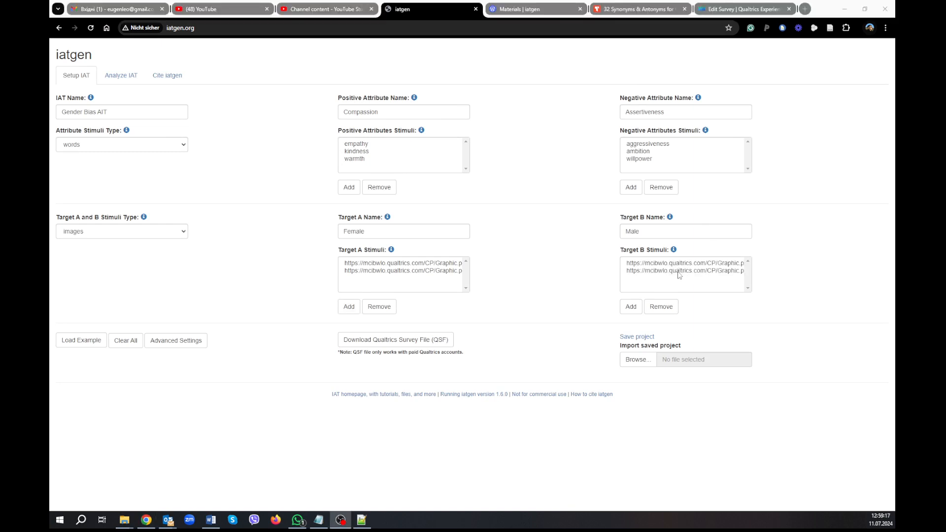
Close the HTML source of question Q32 in Qualtrics to view its two male images, and return to the iatgen form
left_click(702, 12)
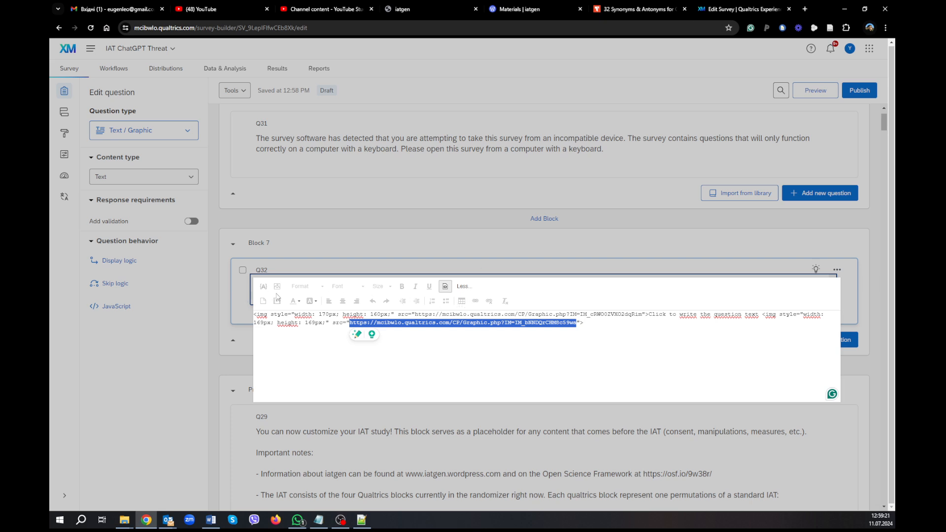
left_click(299, 310)
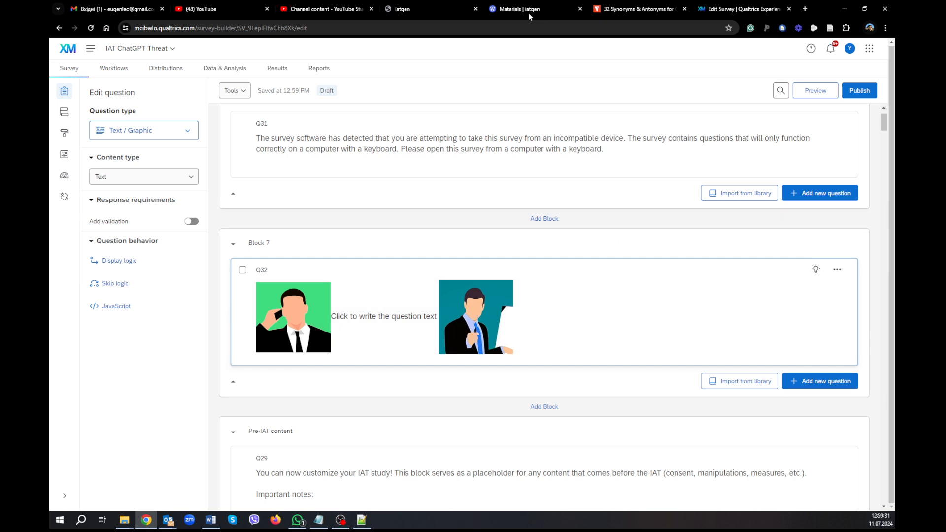
left_click(403, 9)
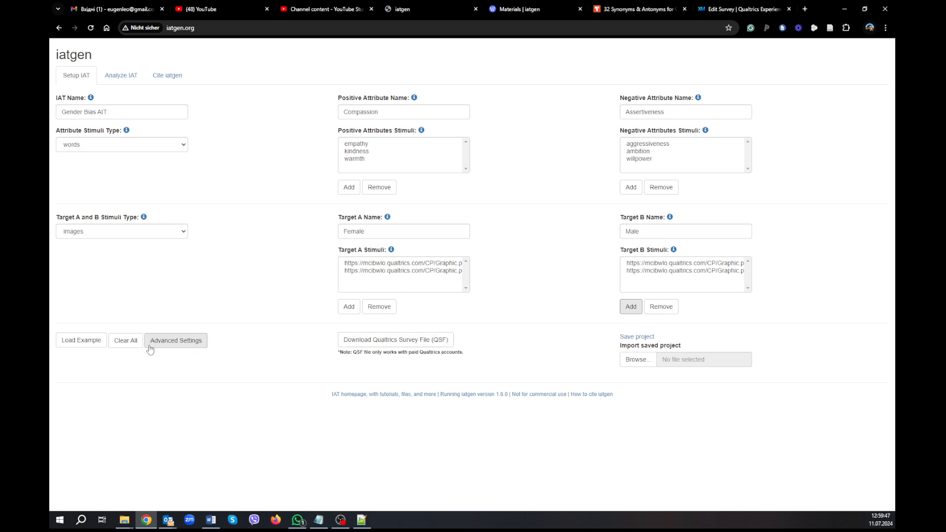
Examine the advanced IAT settings, including stimuli colors, trials per block, pause between trials, error correction and the side-swapping options
left_click(176, 342)
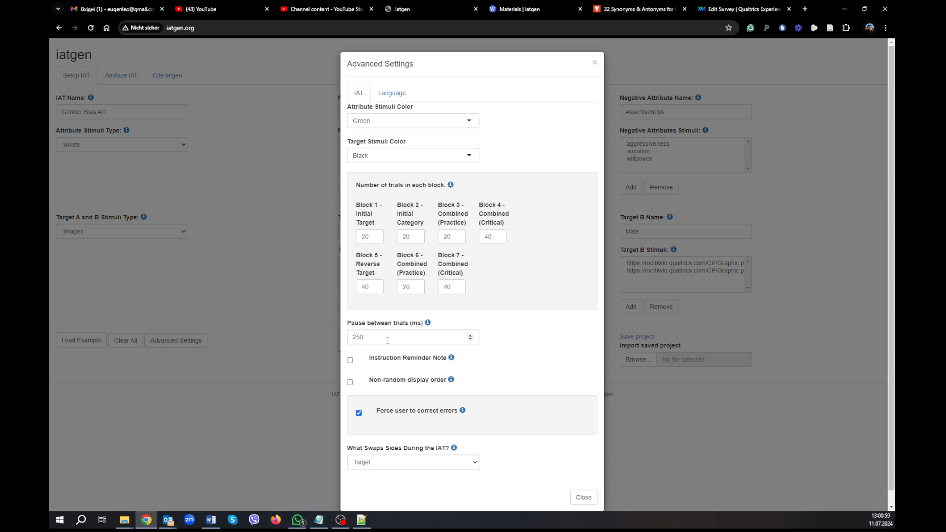
scroll(395, 339, "down", 1)
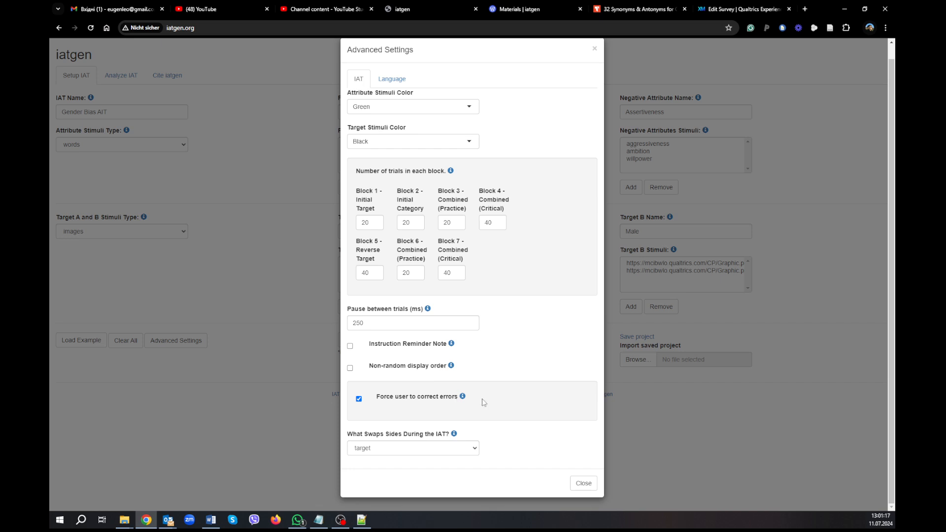
left_click(475, 450)
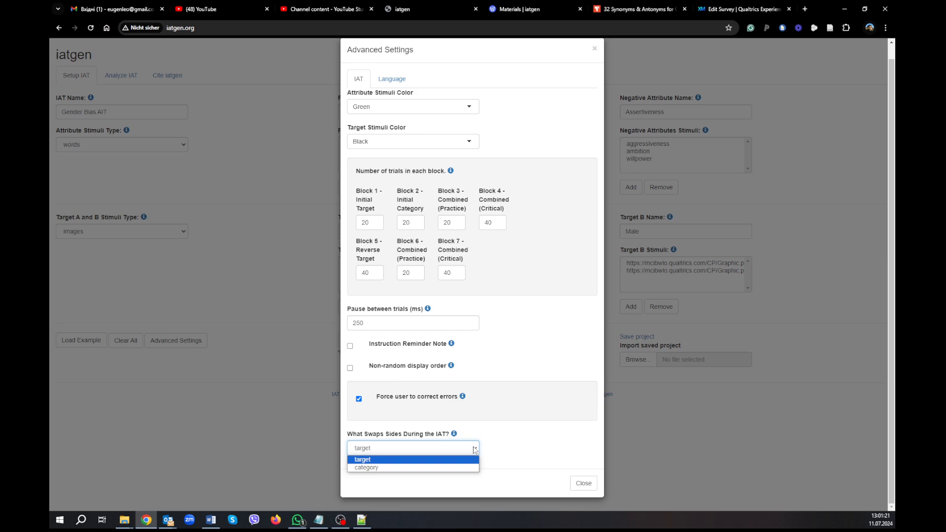
left_click(514, 448)
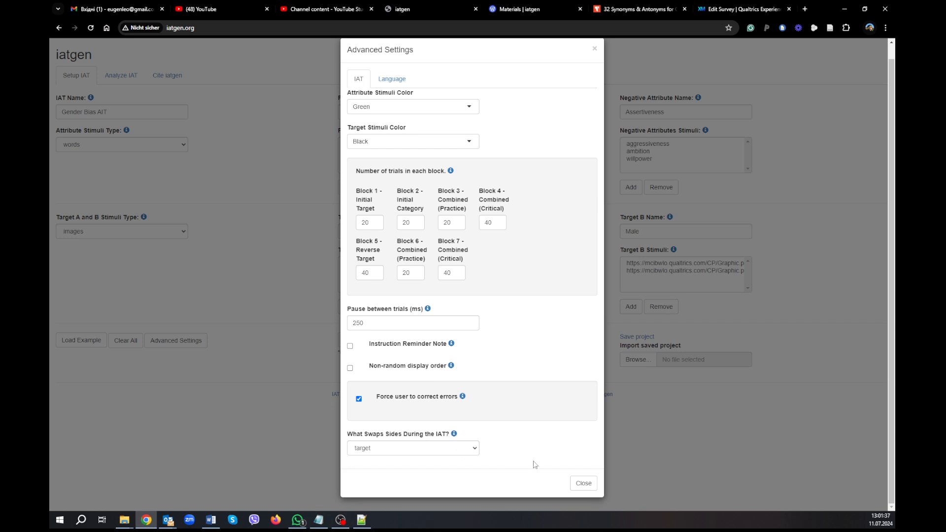
left_click(578, 485)
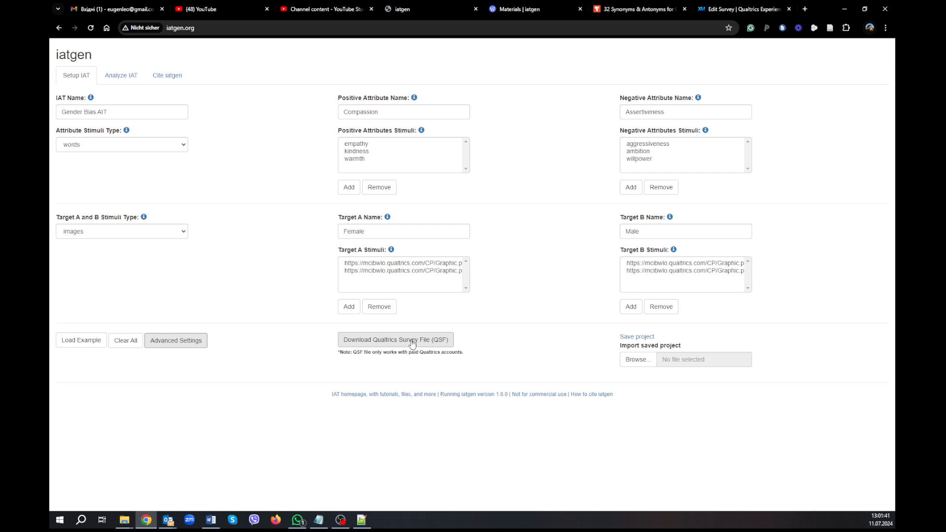
Agree to the iatgen license terms and download the Qualtrics survey file (QSF) for import
left_click(412, 344)
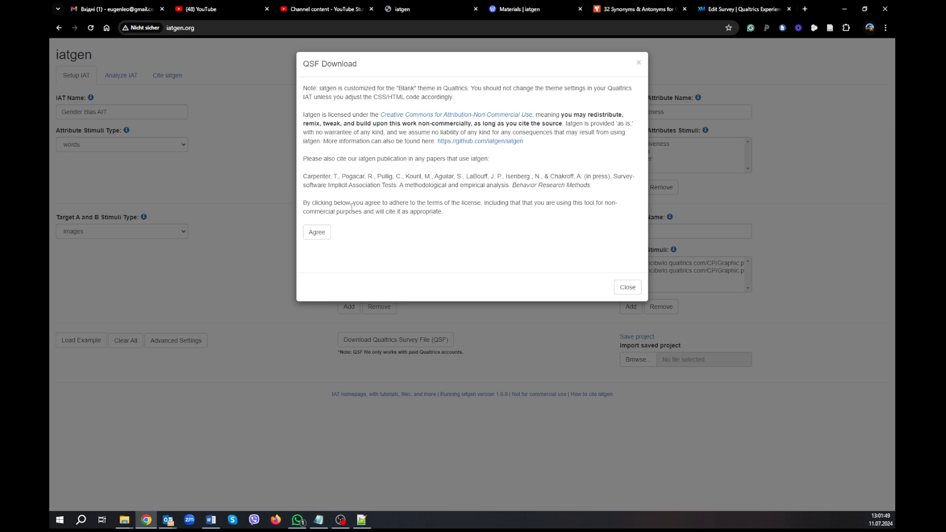
left_click(330, 240)
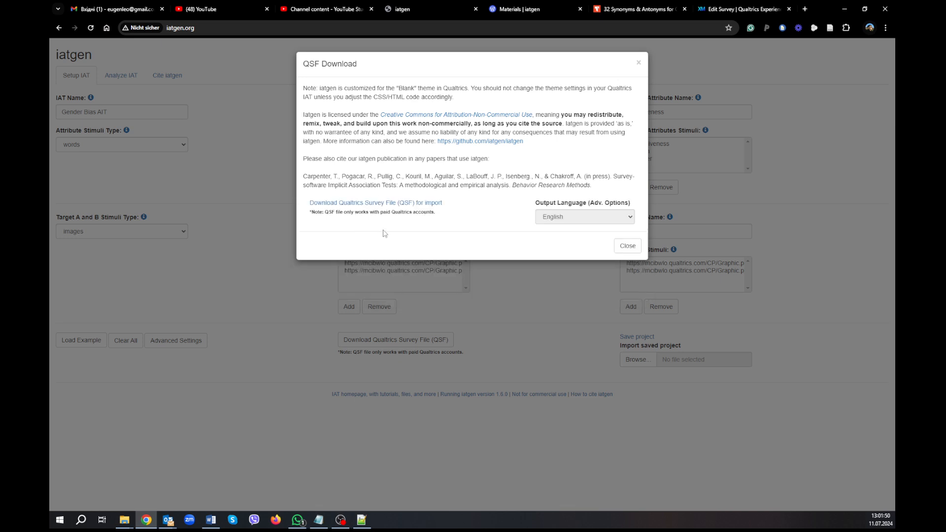
left_click(419, 203)
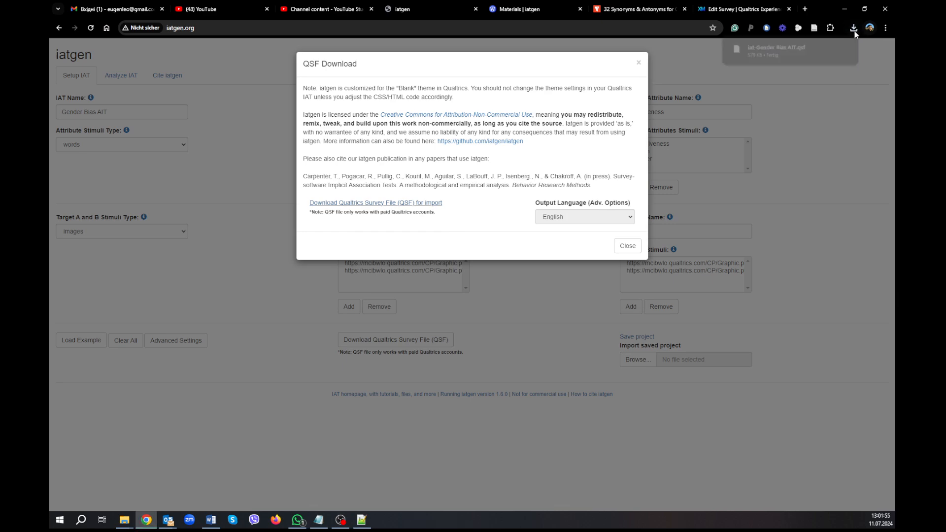
Show the downloaded iat-Gender Bias AIT.qsf in its folder and edit the "AIT" part of the file name
left_click(854, 31)
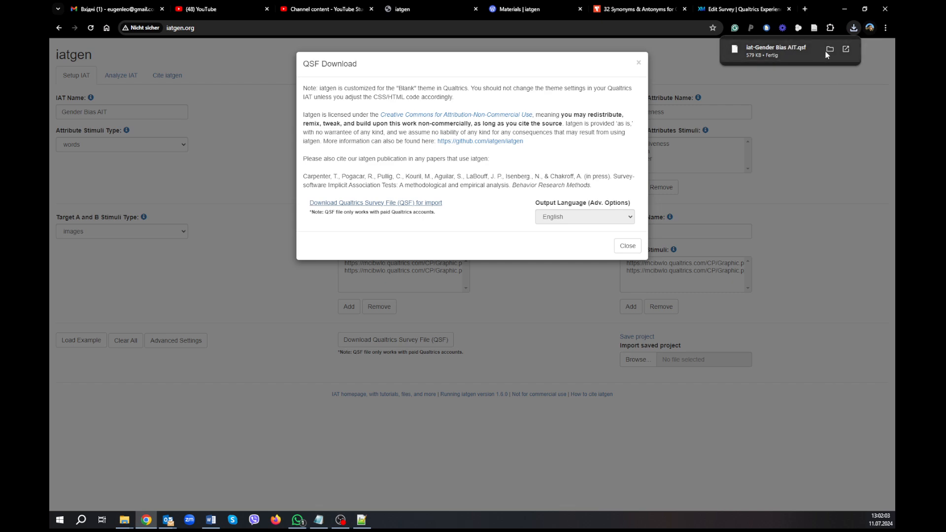
left_click(829, 49)
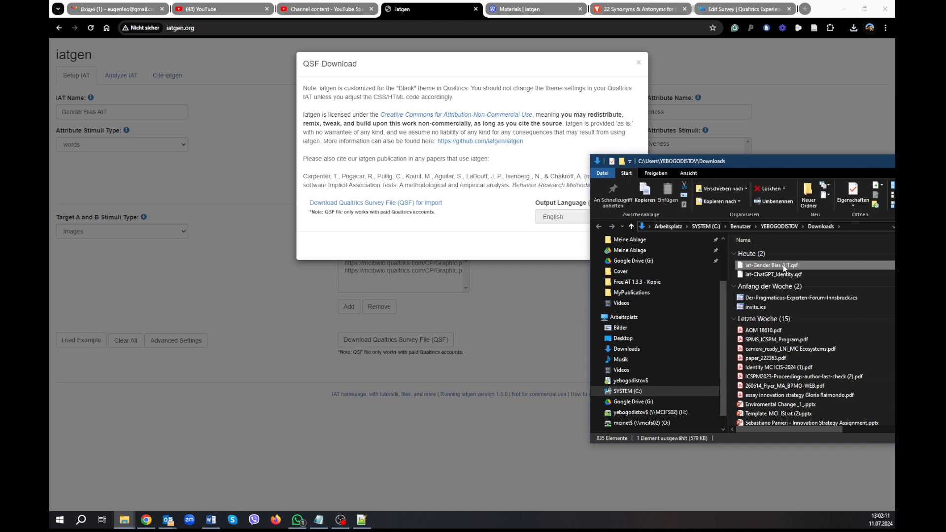
left_click(783, 264)
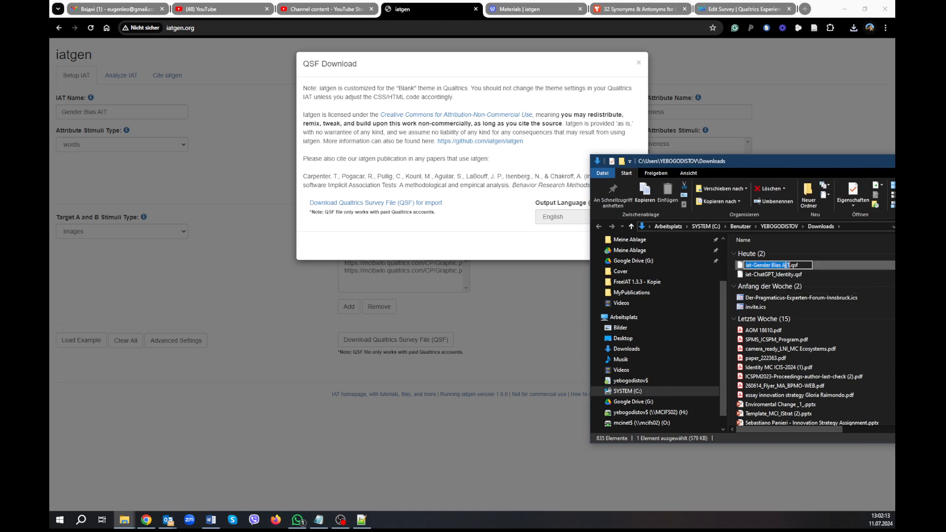
left_click(785, 265)
key("BackSpace")
type("A")
left_click_drag(814, 165, 896, 167)
Switch to Qualtrics, return to its home page and start a new survey project from scratch
left_click(738, 14)
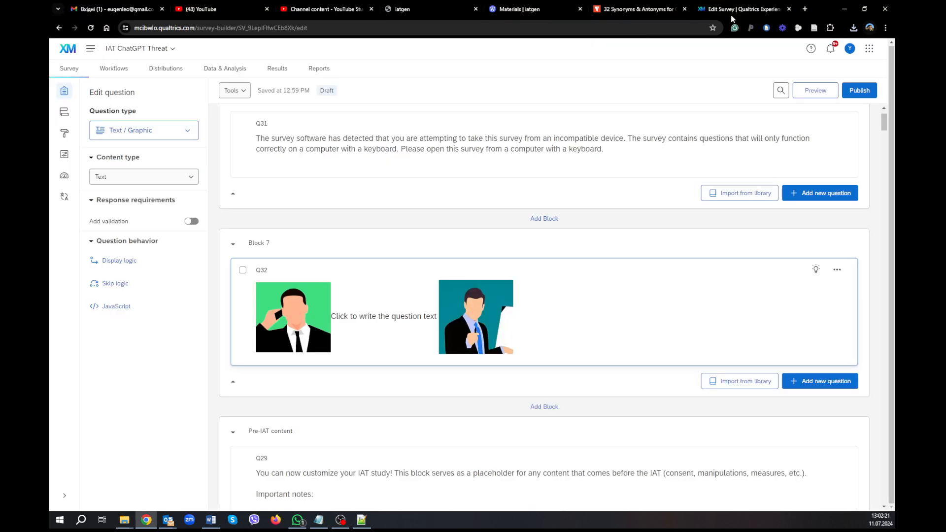
left_click(90, 49)
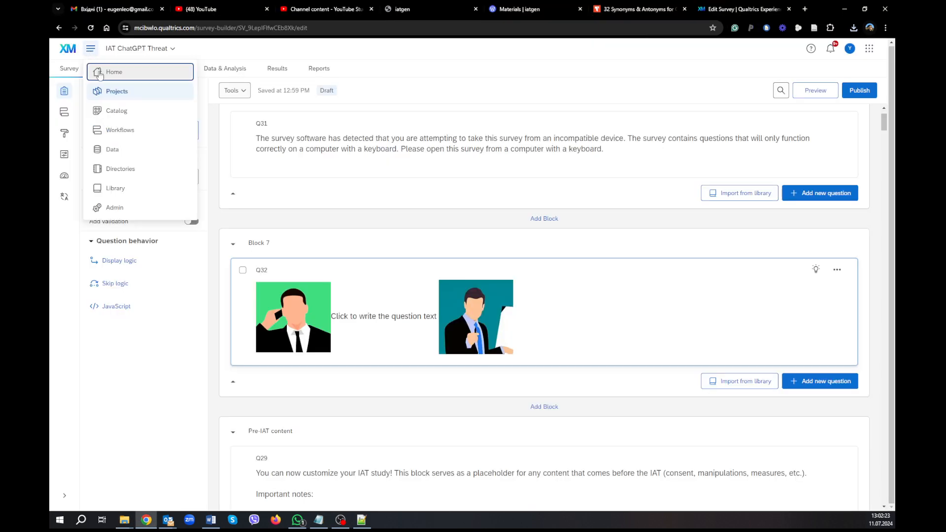
left_click(111, 73)
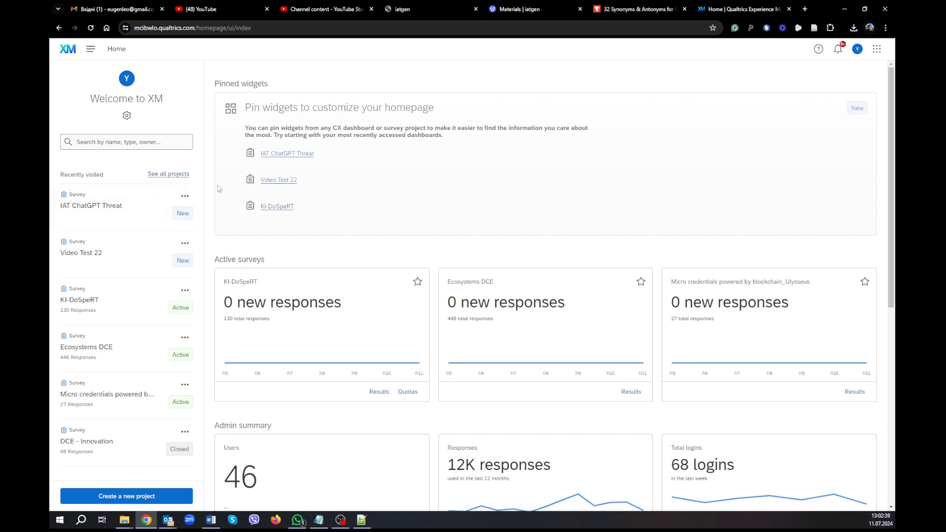
left_click(144, 501)
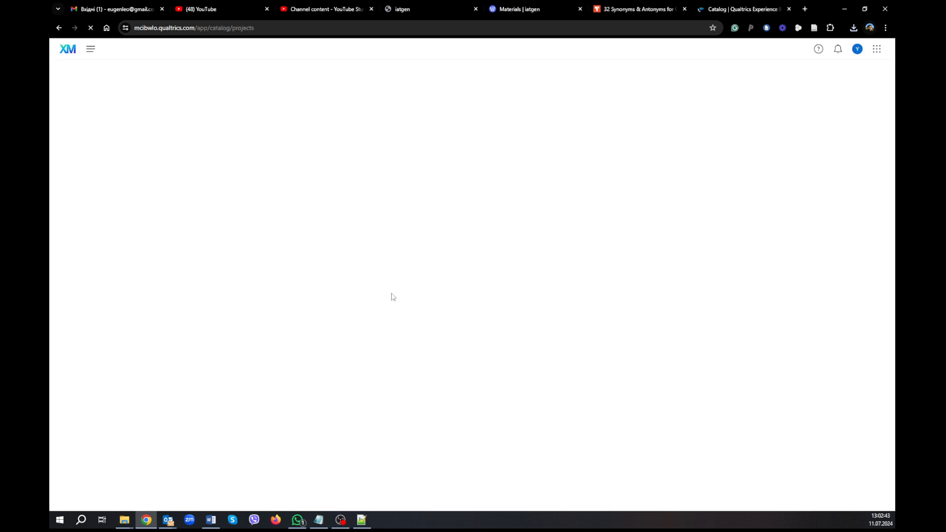
left_click(291, 156)
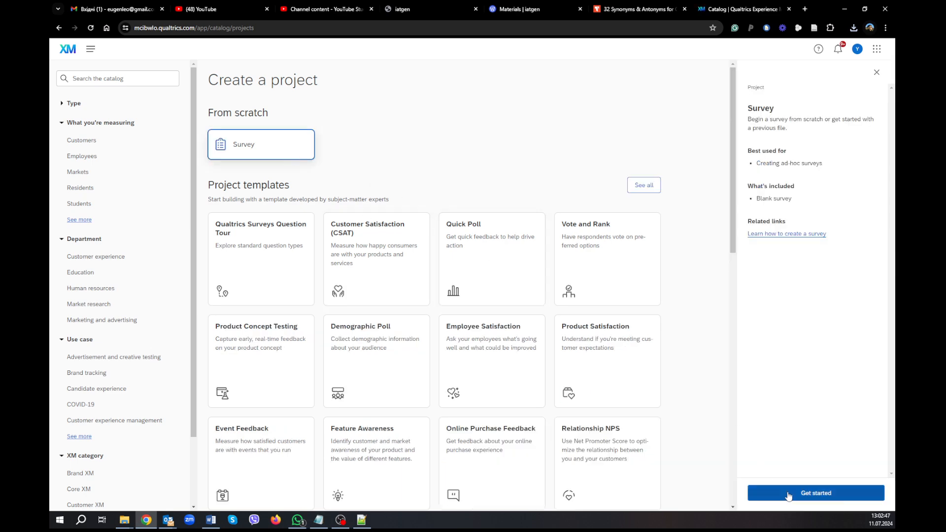
left_click(788, 494)
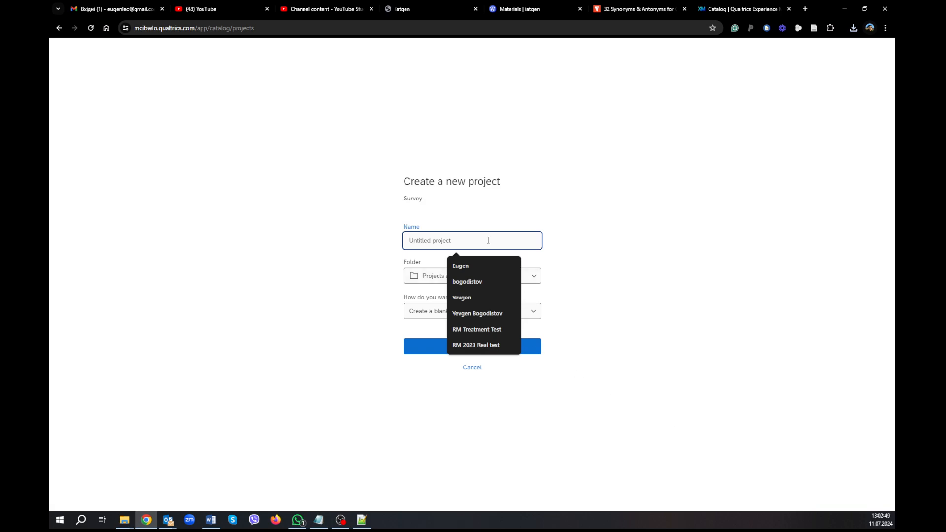
Name the new survey project "Gender Bias YouTube"
type("G")
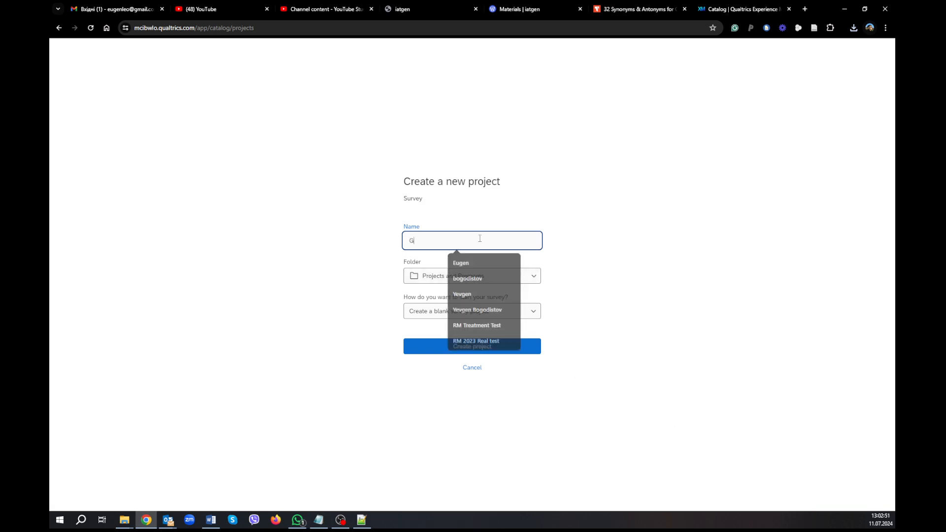
type("ender Bia")
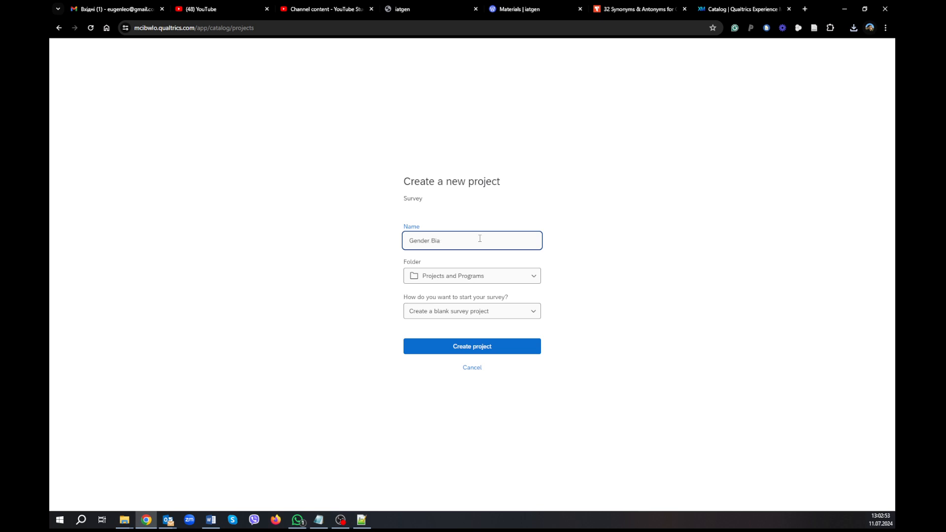
type("s YouTube")
Create the project by importing the QSF file iat-Gender Bias IAT.qsf from the Downloads folder
left_click(477, 314)
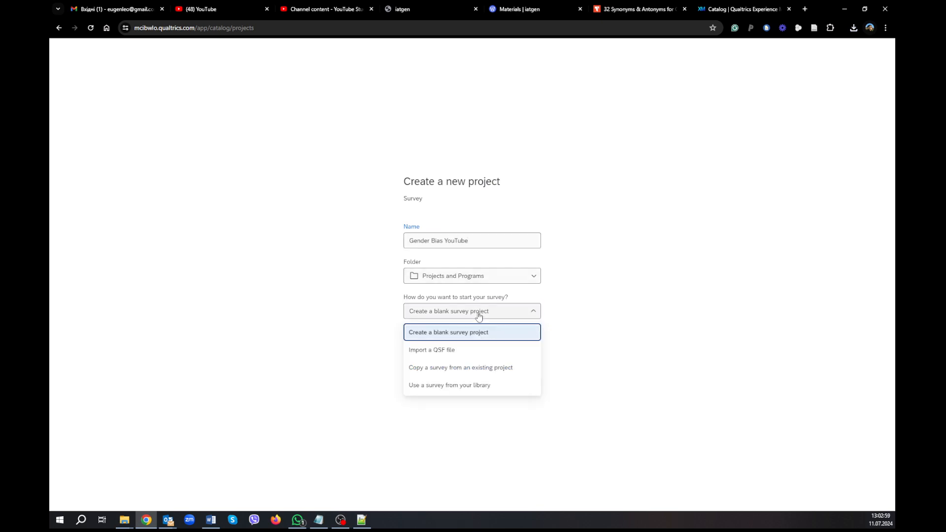
left_click(448, 350)
left_click(433, 327)
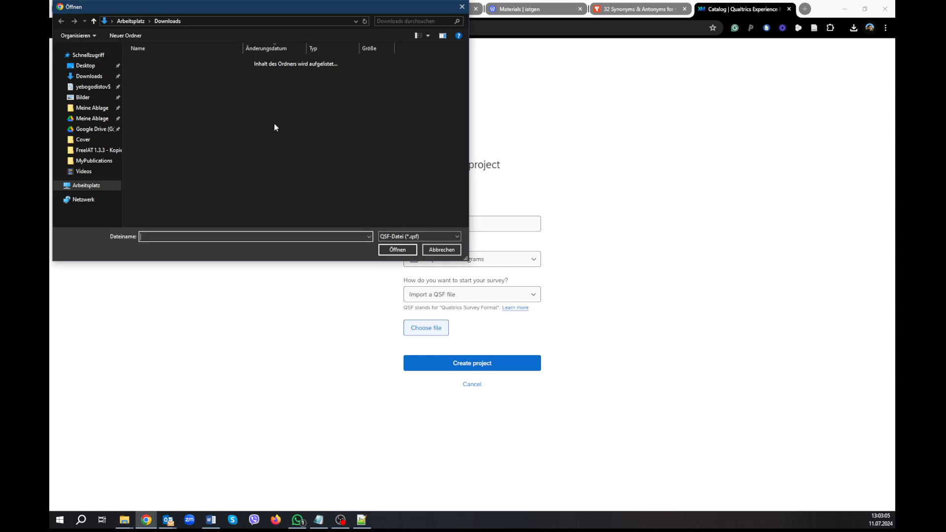
left_click(181, 76)
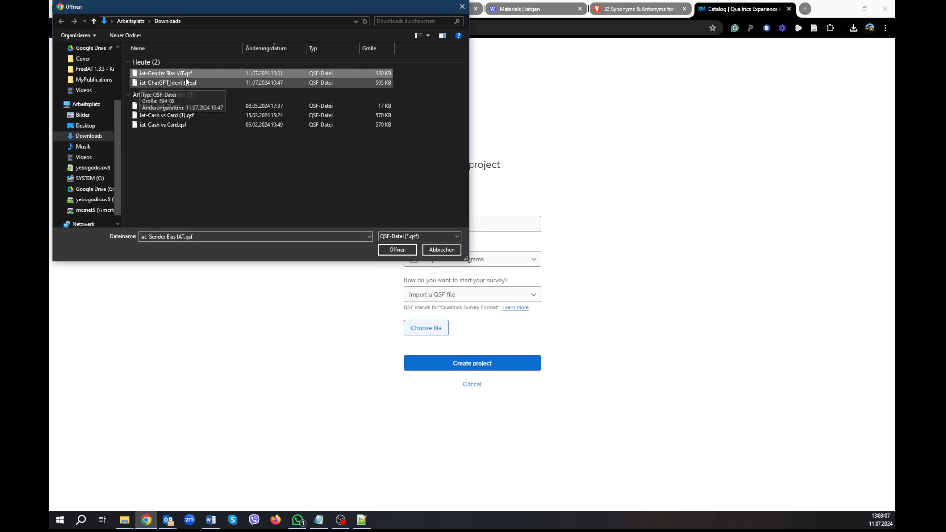
left_click(388, 250)
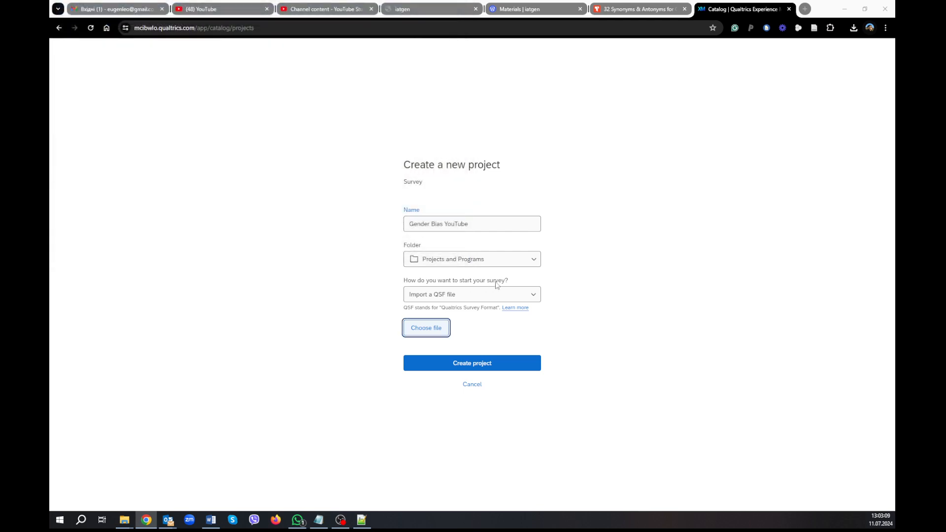
left_click(491, 366)
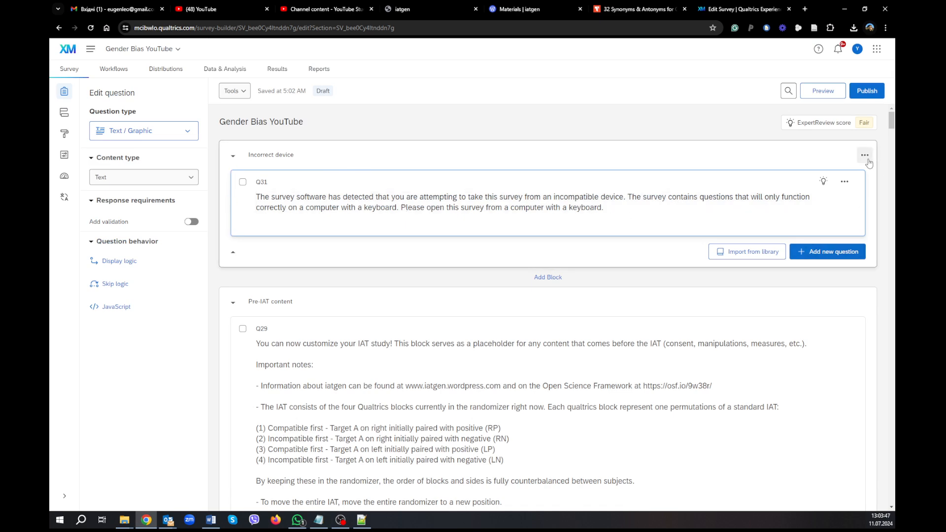
Add a new block below the Incorrect device block and insert a Text / Graphic question in it
left_click(867, 158)
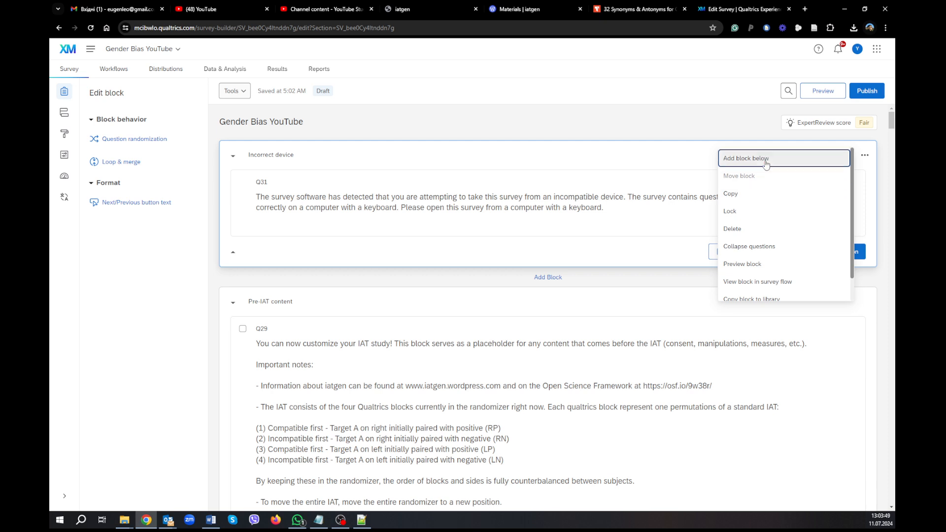
key("Return")
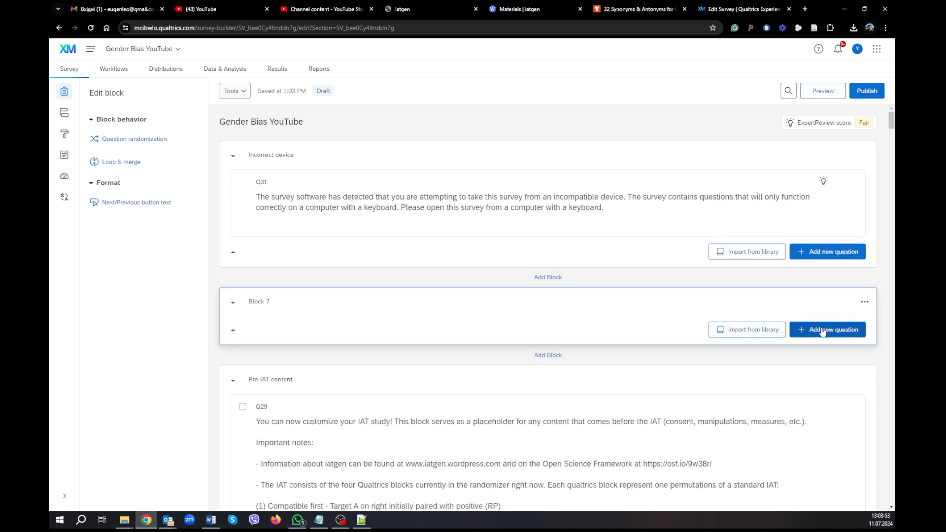
left_click(802, 330)
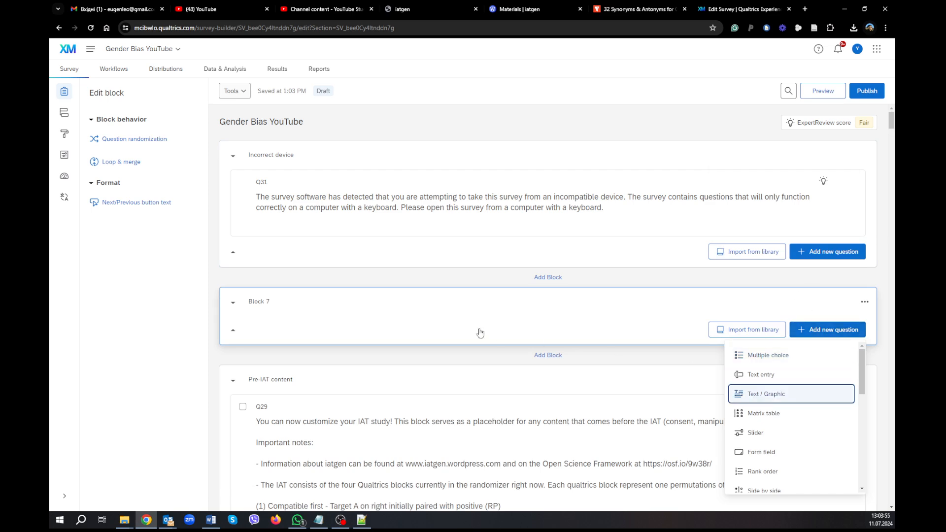
key("Return")
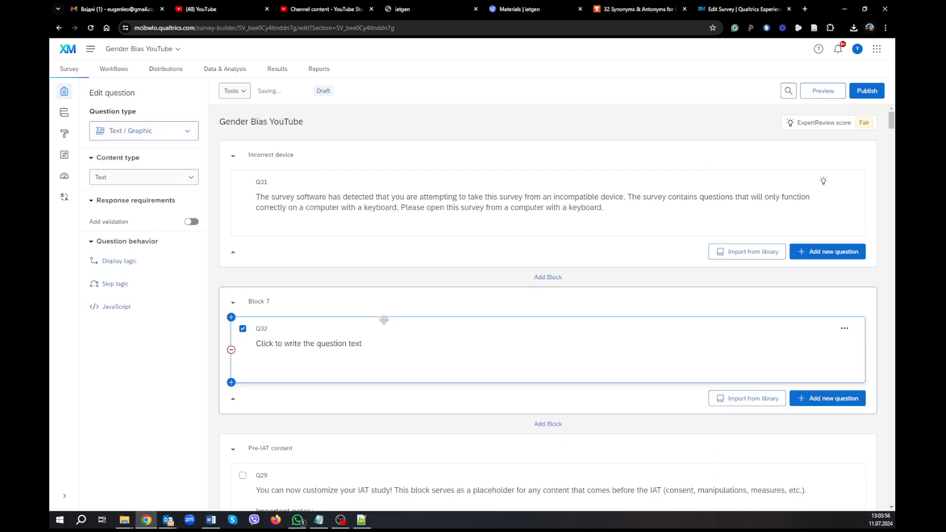
Replace the new question's placeholder text with the greeting "Dear participants," followed by blank lines
left_click(361, 347)
type("D")
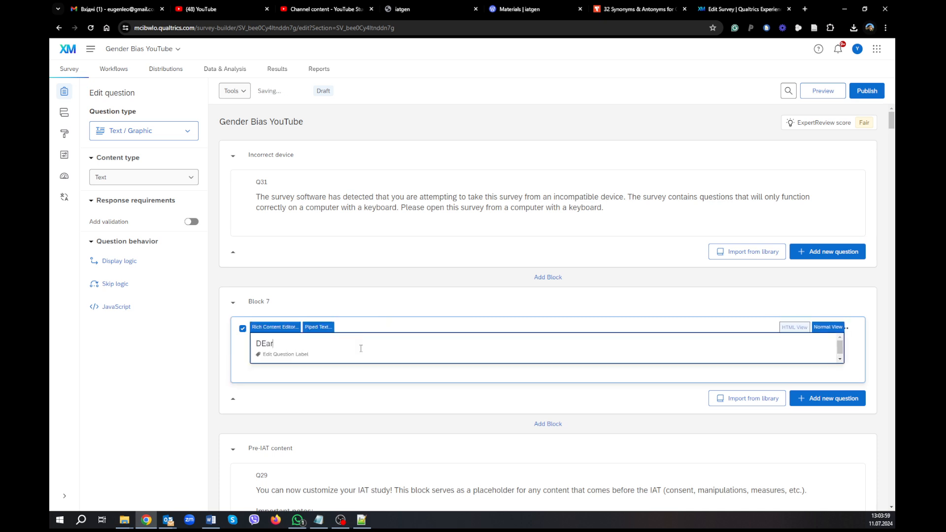
type("ear participants,")
key("Return")
key("Return")
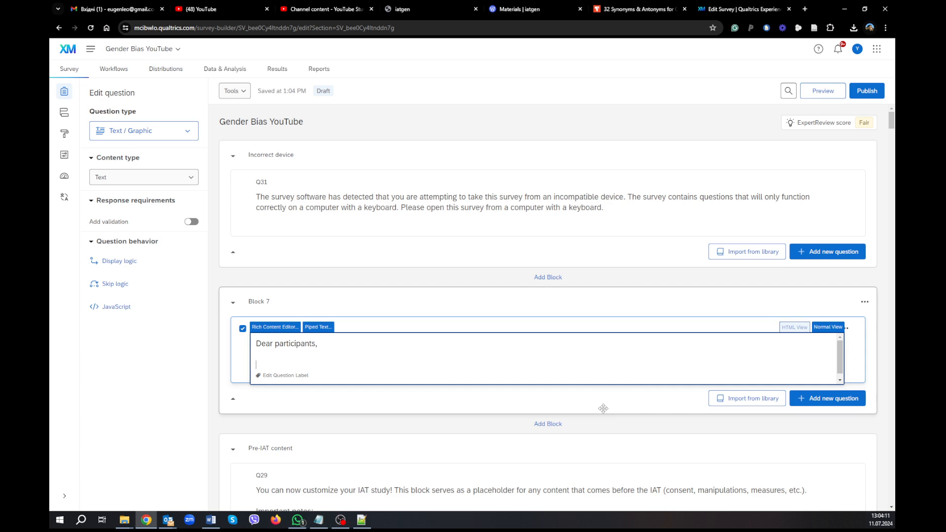
left_click(636, 402)
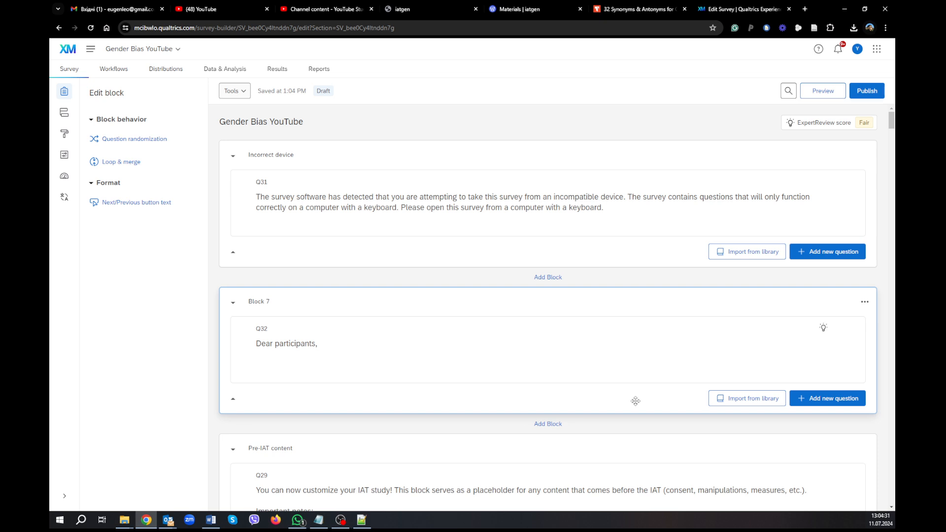
left_click(620, 378)
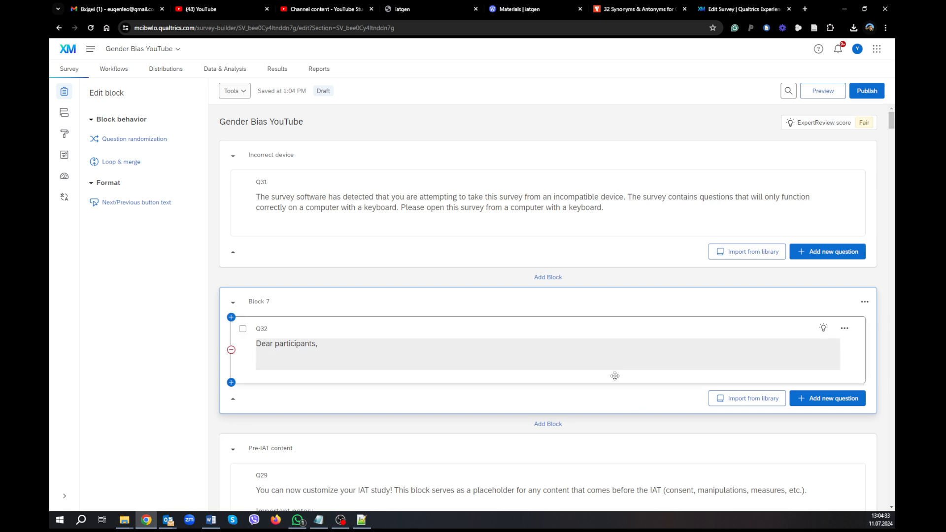
Look over the Pre-IAT content block, preview the survey and read its iatgen notes page
scroll(580, 368, "down", 1)
scroll(537, 402, "down", 4)
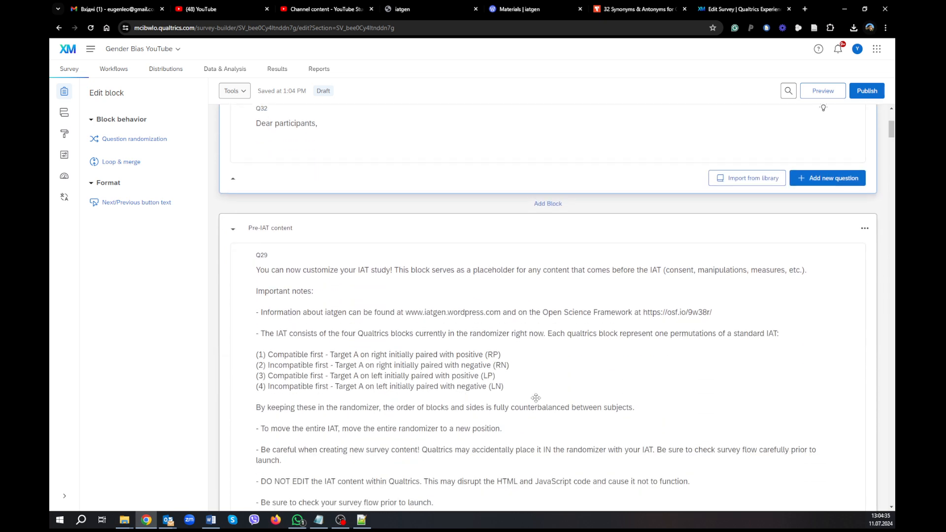
scroll(537, 401, "up", 4)
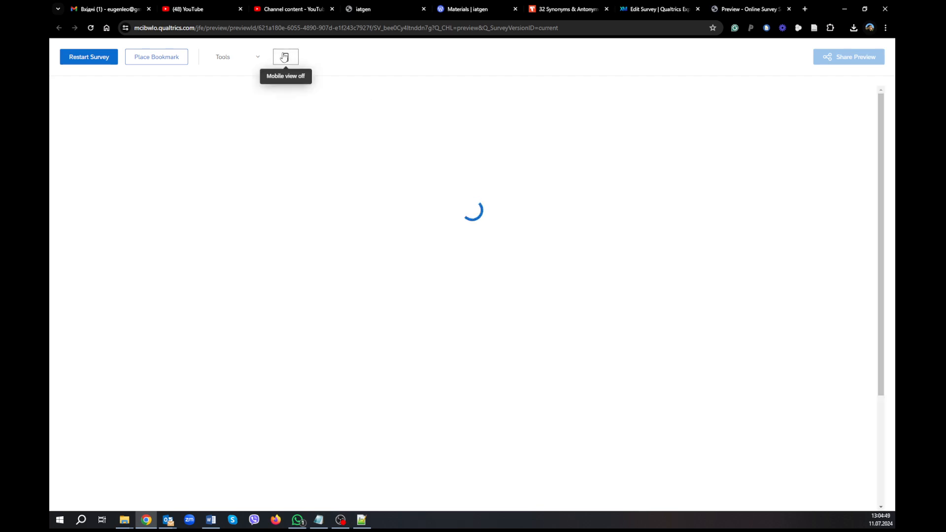
scroll(456, 178, "down", 3)
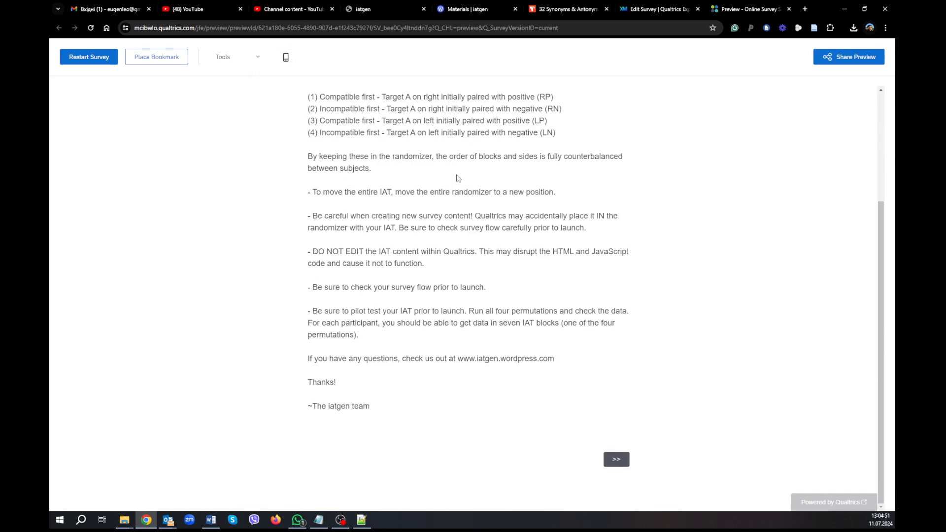
scroll(458, 179, "up", 3)
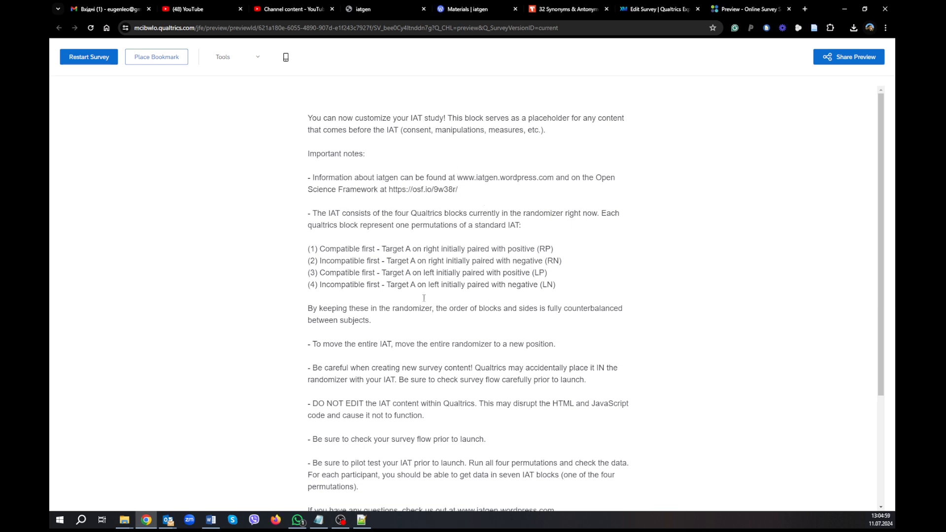
scroll(457, 412, "down", 2)
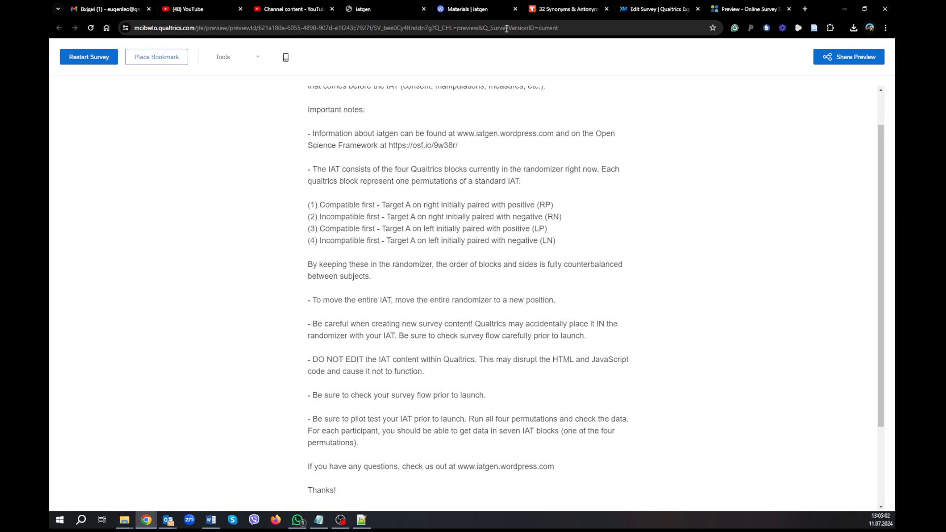
Switch to iatgen, close the QSF download dialog and examine the output languages offered in the advanced settings
left_click(397, 8)
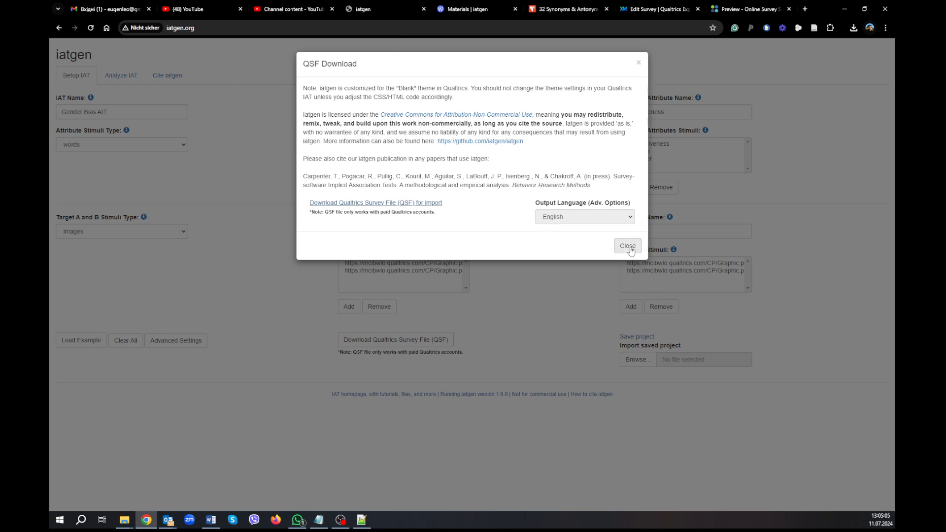
left_click(625, 215)
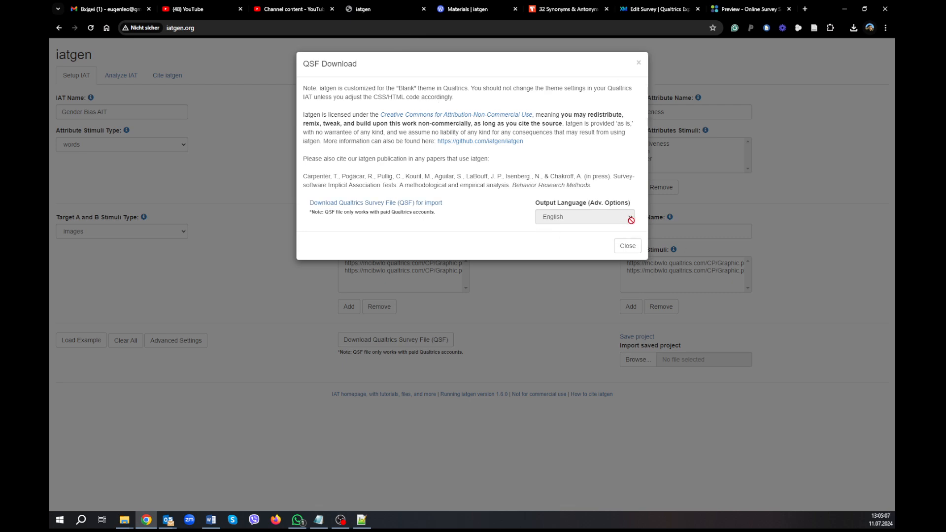
left_click(629, 249)
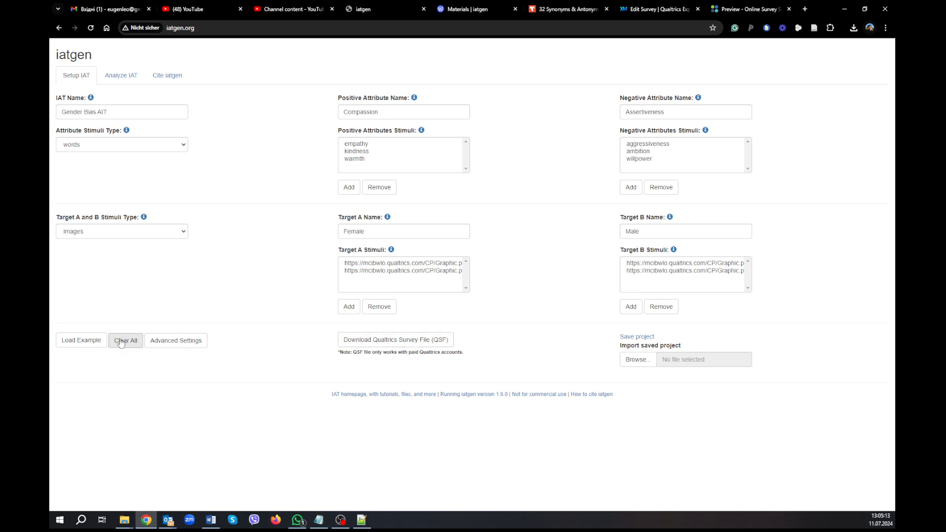
left_click(176, 340)
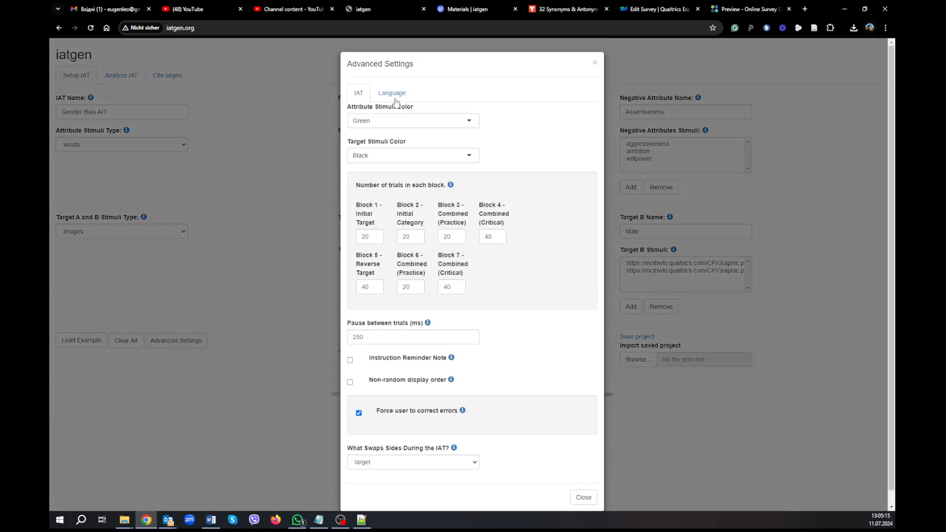
left_click(395, 95)
left_click(412, 123)
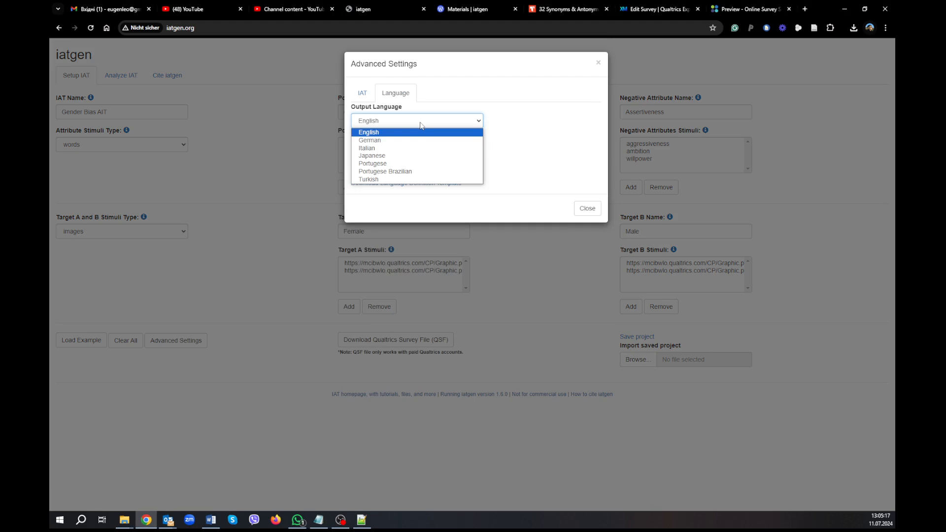
left_click(557, 277)
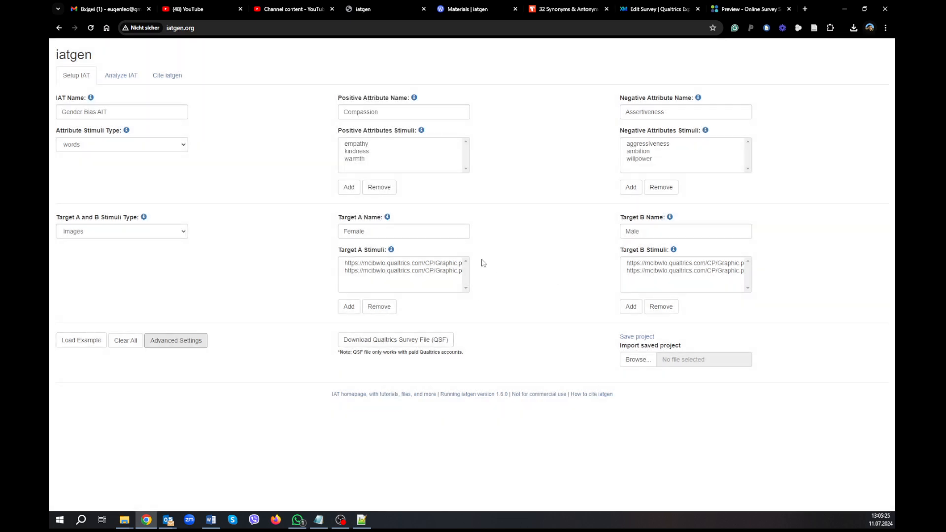
Return to the survey preview, continue past the iatgen notes page and begin part 1 of the Female/Male test
left_click(725, 6)
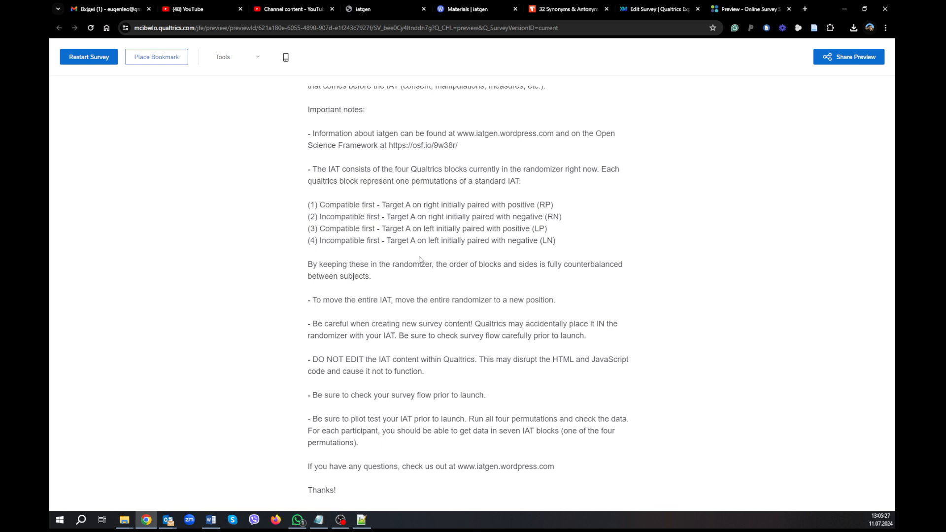
scroll(573, 459, "down", 4)
left_click(615, 458)
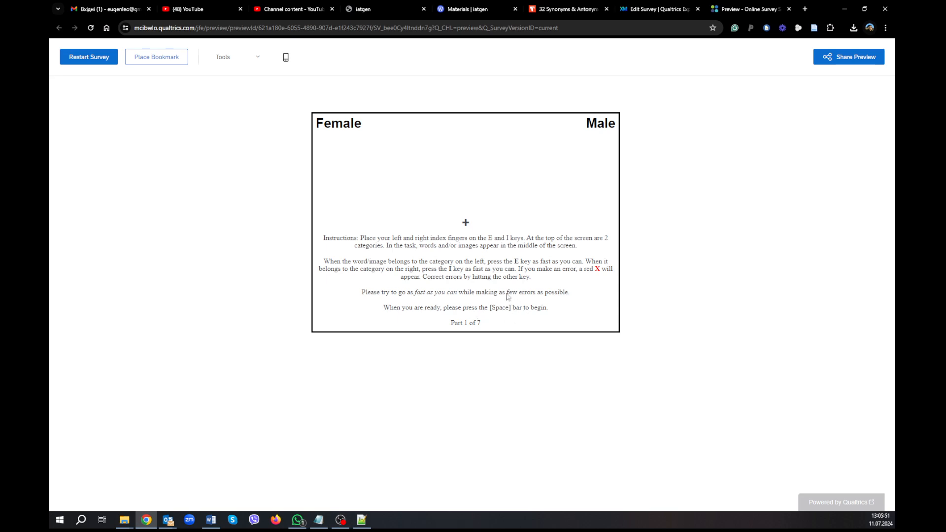
key("space")
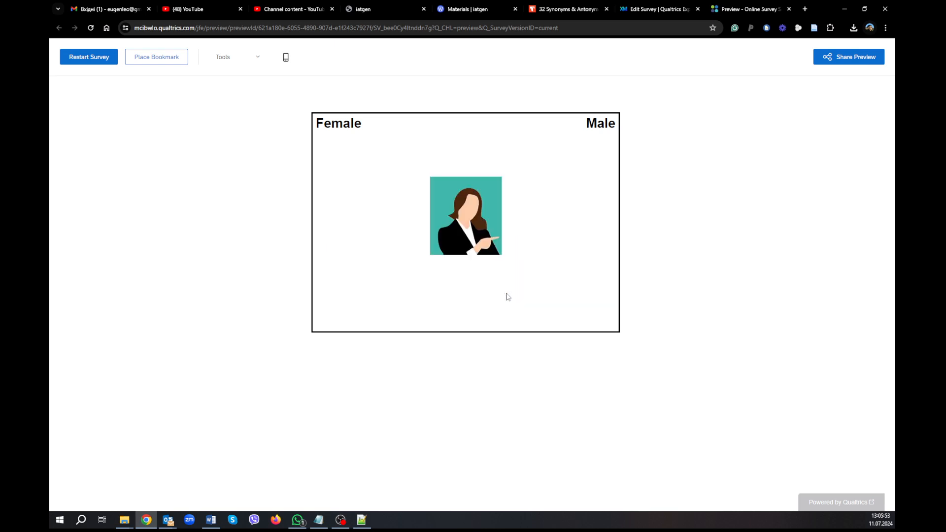
Complete part 1 of the test by sorting each woman or man image into the Female or Male category
key("e")
key("e")
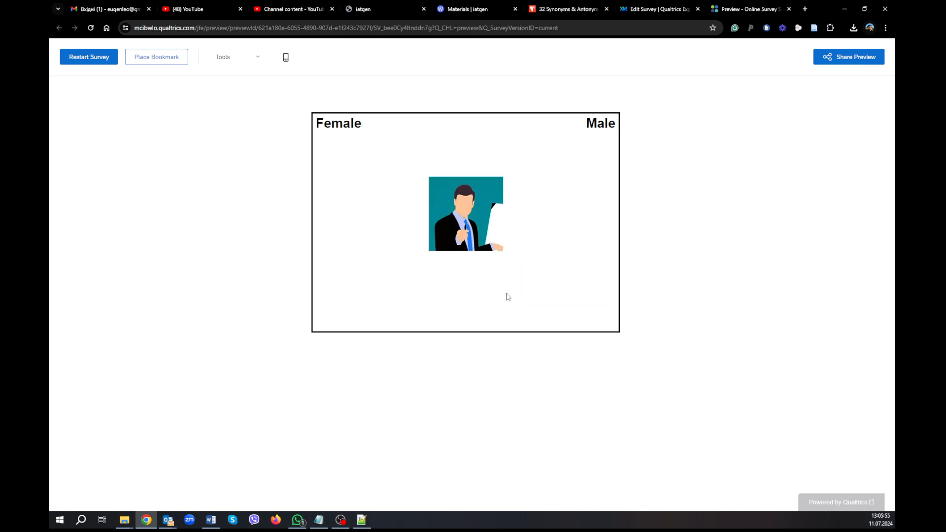
key("i")
key("i")
key("i")
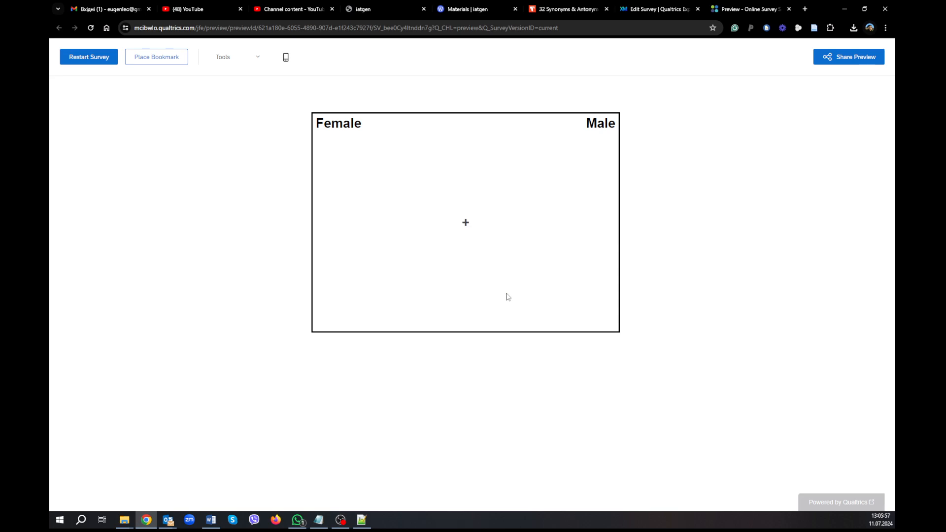
key("e")
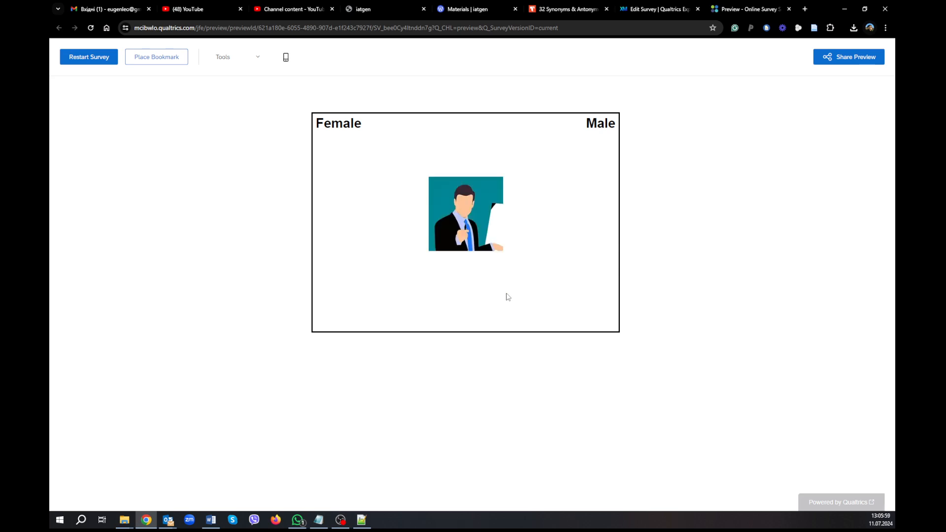
key("i")
key("e")
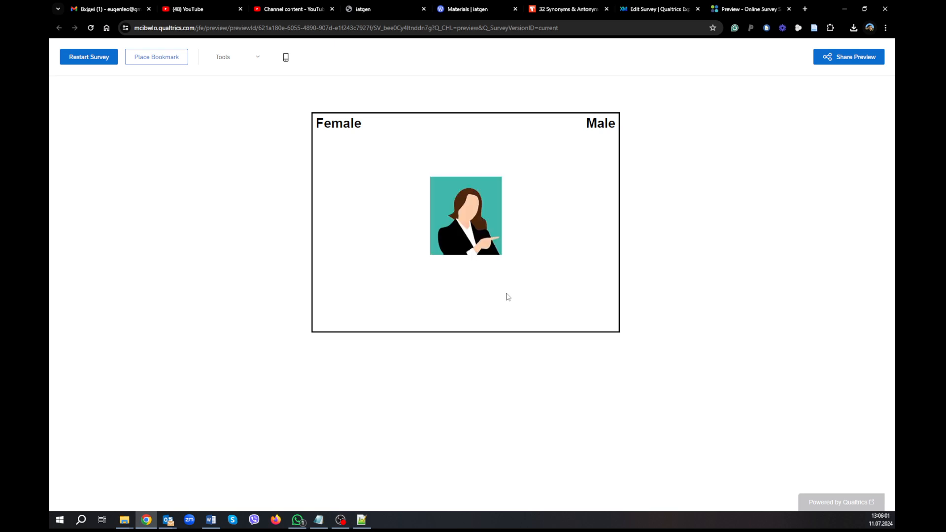
key("e")
key("i")
key("i")
key("e")
key("e")
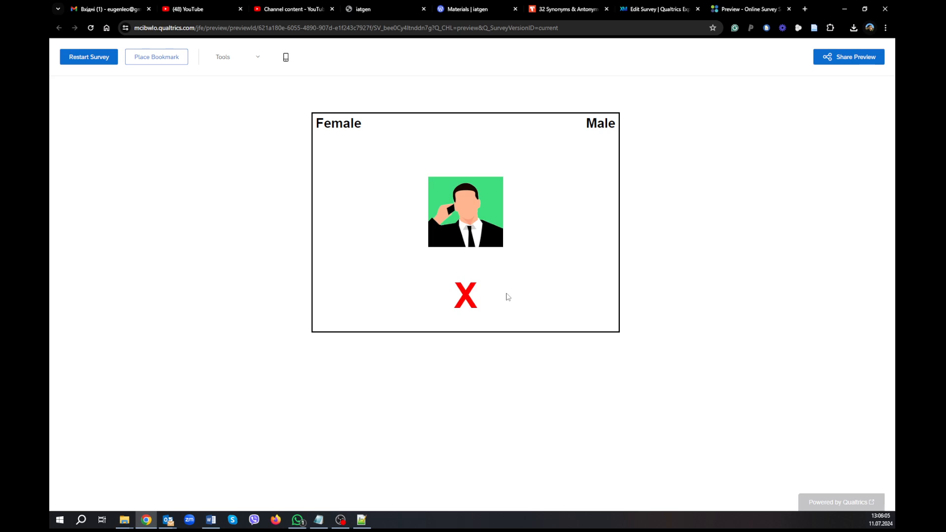
key("i")
key("e")
key("i")
key("e")
key("i")
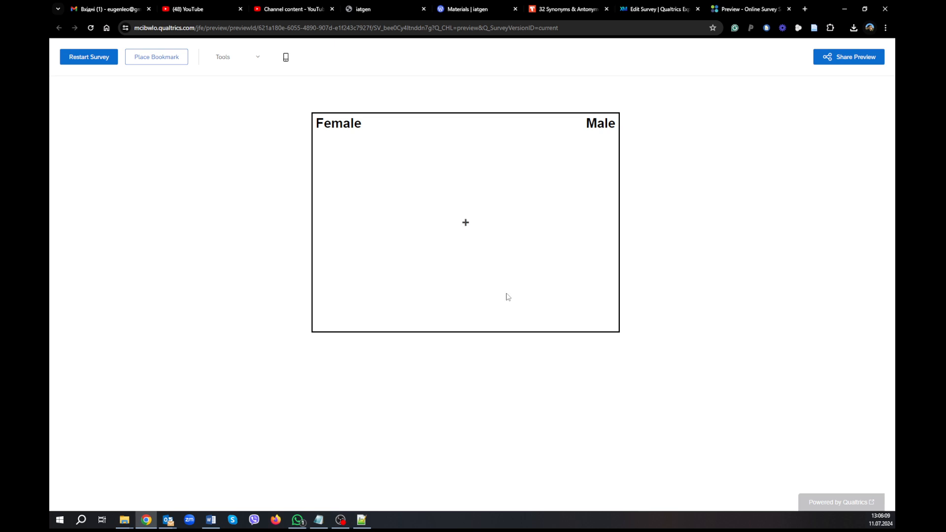
key("i")
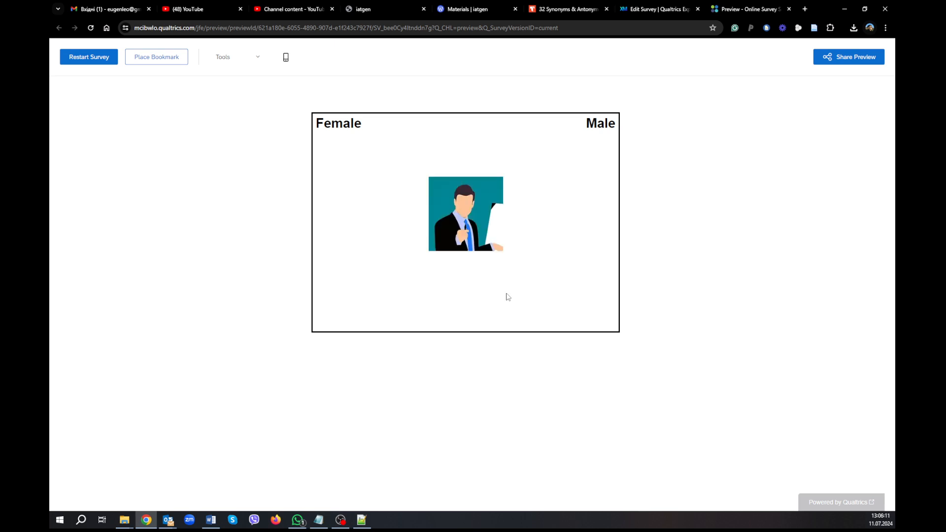
key("i")
key("e")
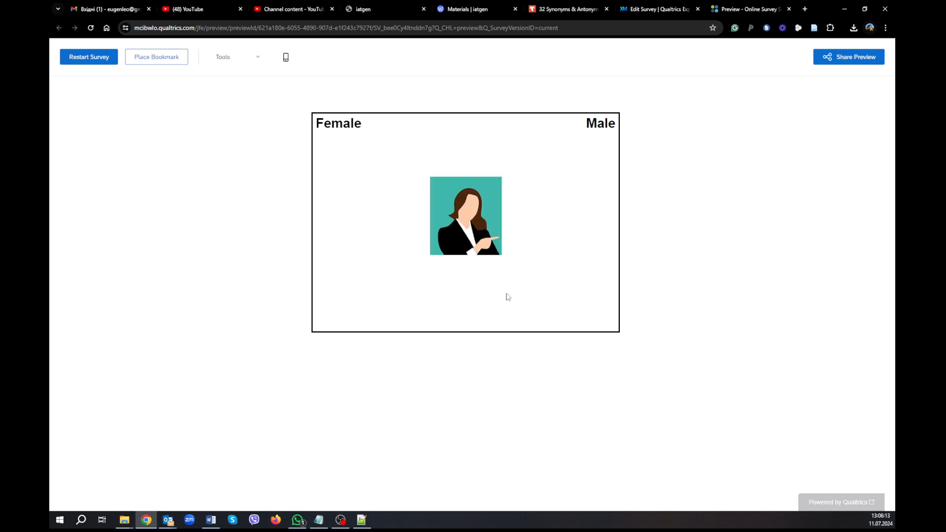
key("e")
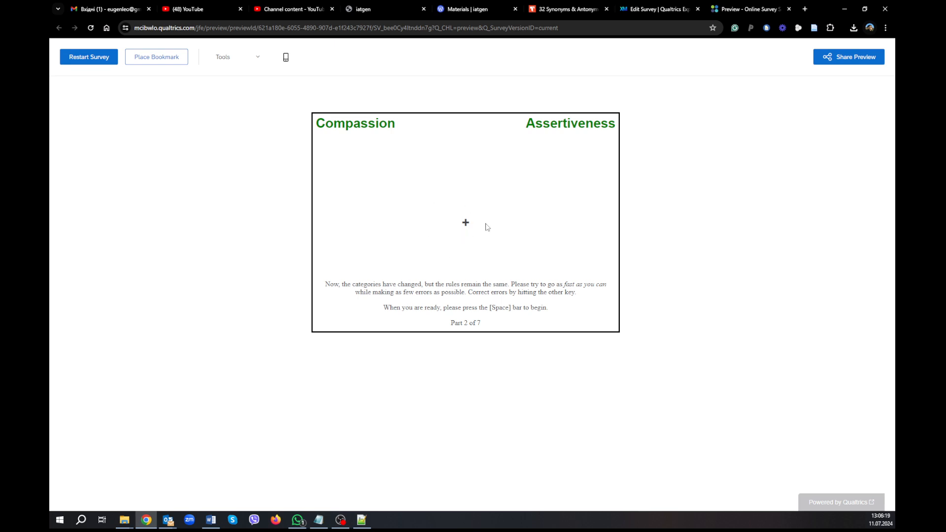
Begin part 2 and sort each word, such as empathy or aggressiveness, into the Compassion or Assertiveness category until the part is finished
key("space")
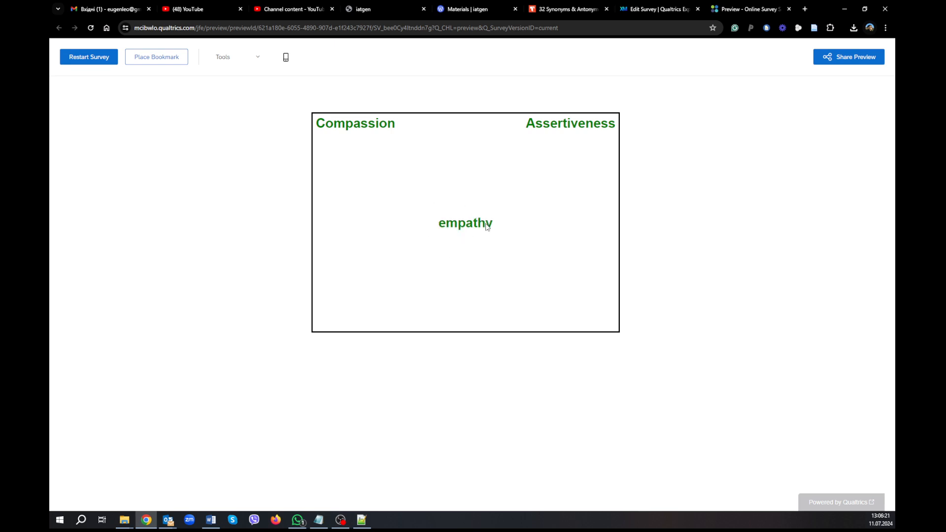
key("e")
key("i")
key("e")
key("i")
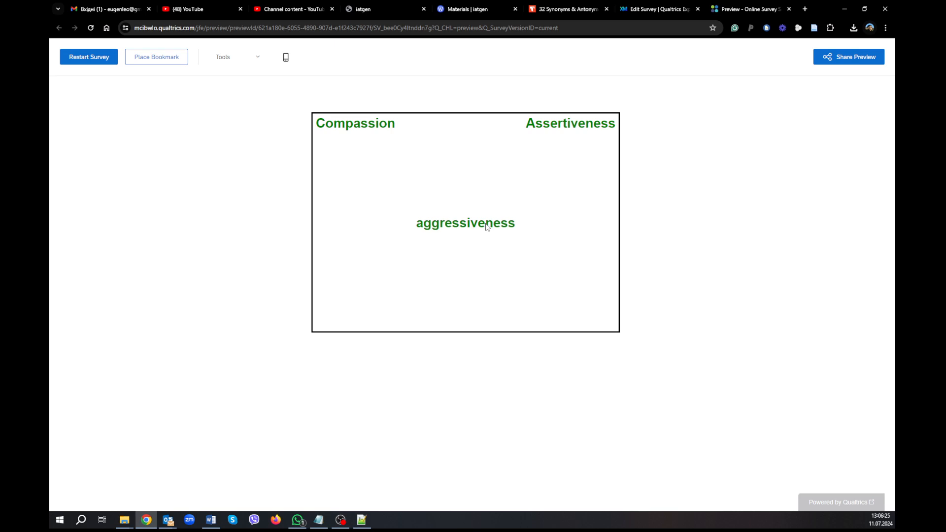
key("i")
key("e")
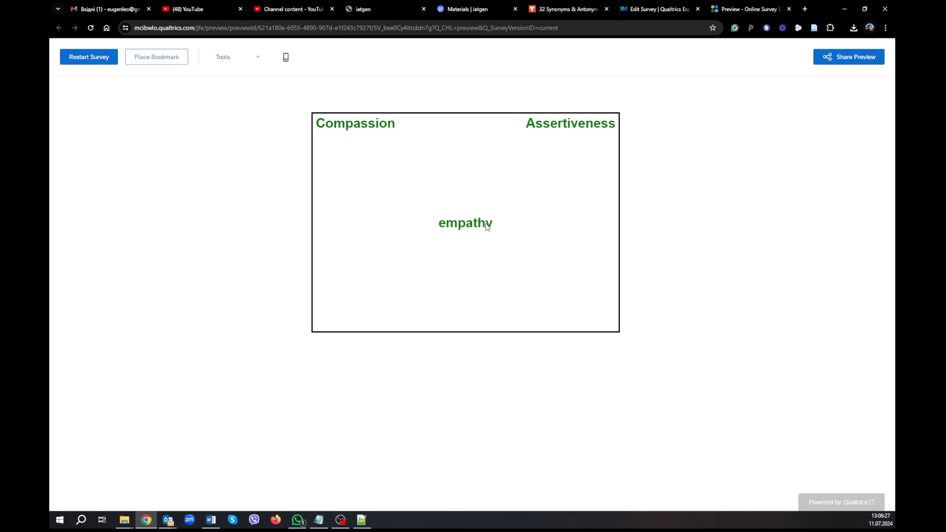
key("e")
key("i")
key("i")
key("e")
key("e")
key("i")
key("e")
key("i")
key("i")
key("e")
key("e")
key("i")
key("e")
key("i")
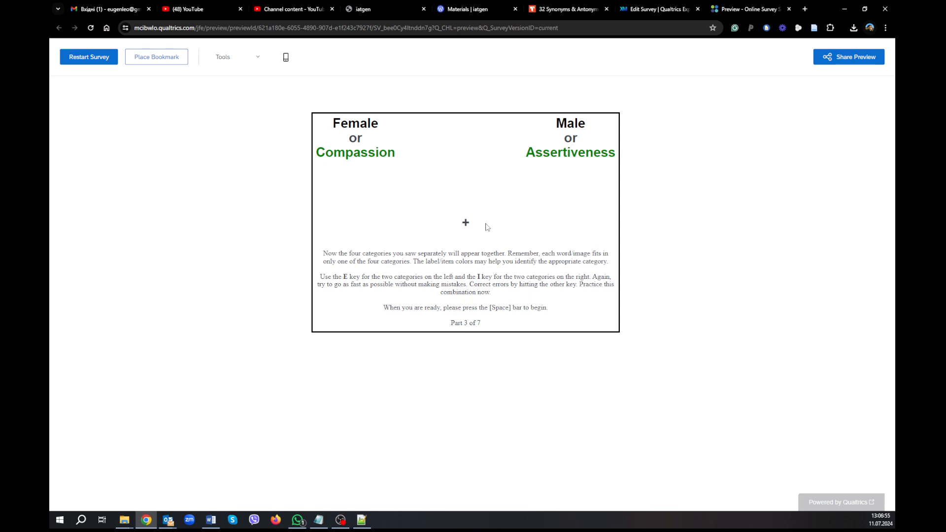
Complete part 3 by sorting the mixed images and words into Female or Compassion versus Male or Assertiveness, and close the survey preview
key("space")
key("e")
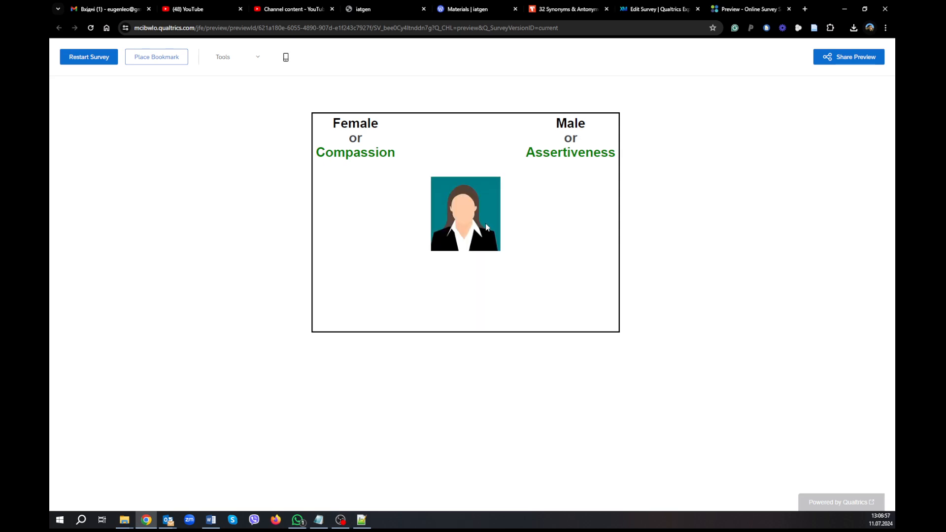
key("e")
key("e")
key("e")
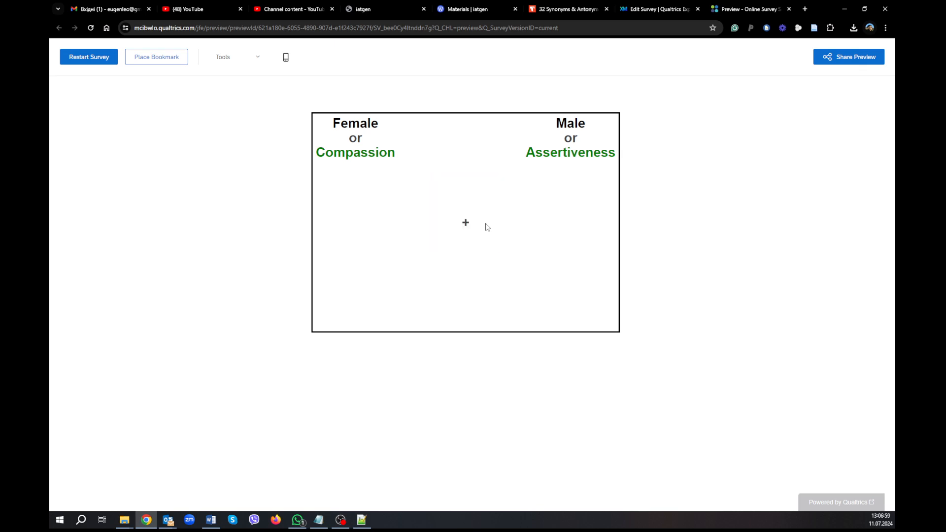
key("e")
key("e")
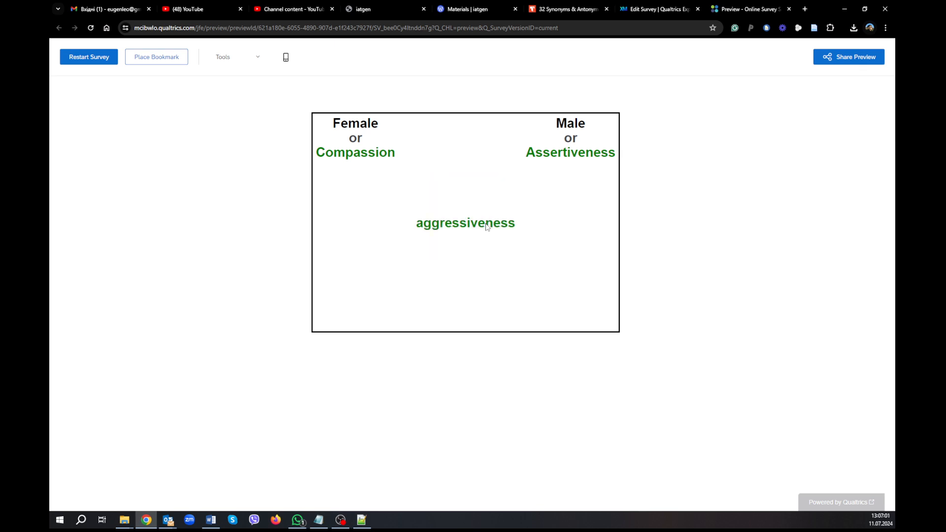
key("i")
key("i")
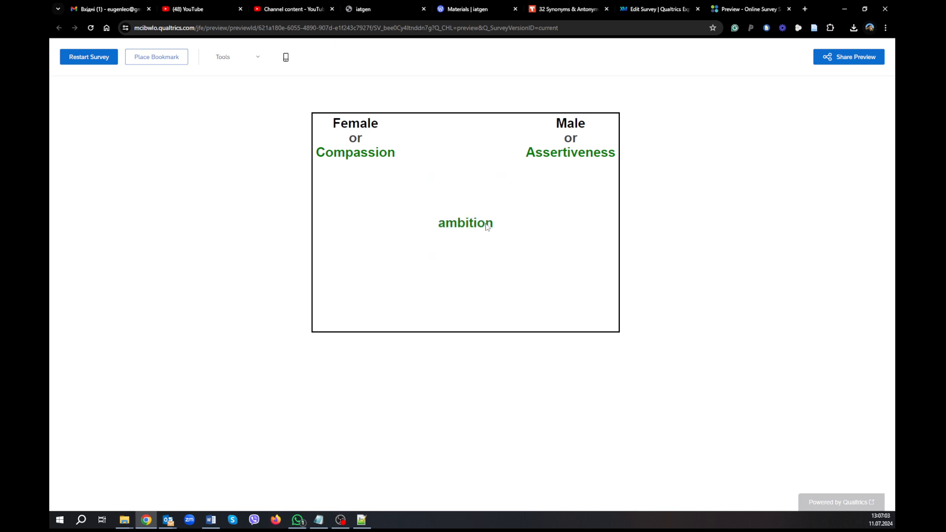
key("e")
key("i")
key("i")
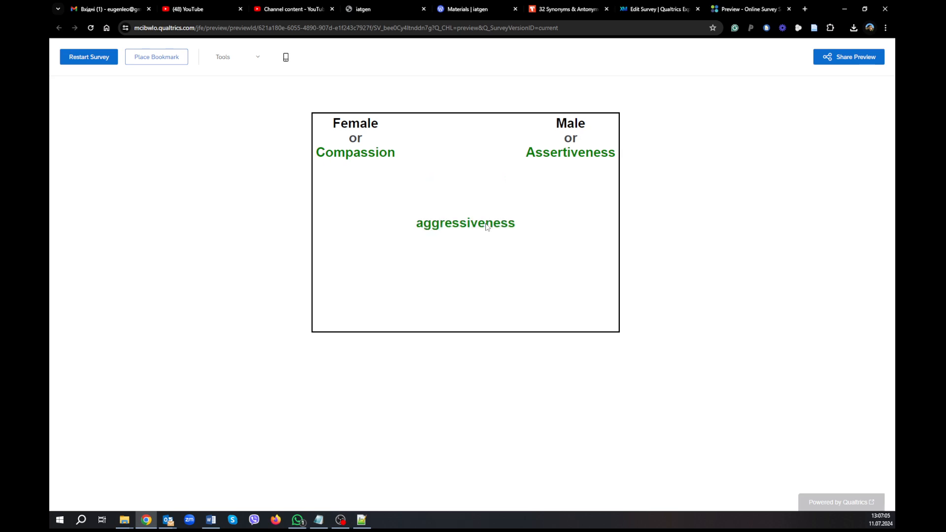
key("i")
key("e")
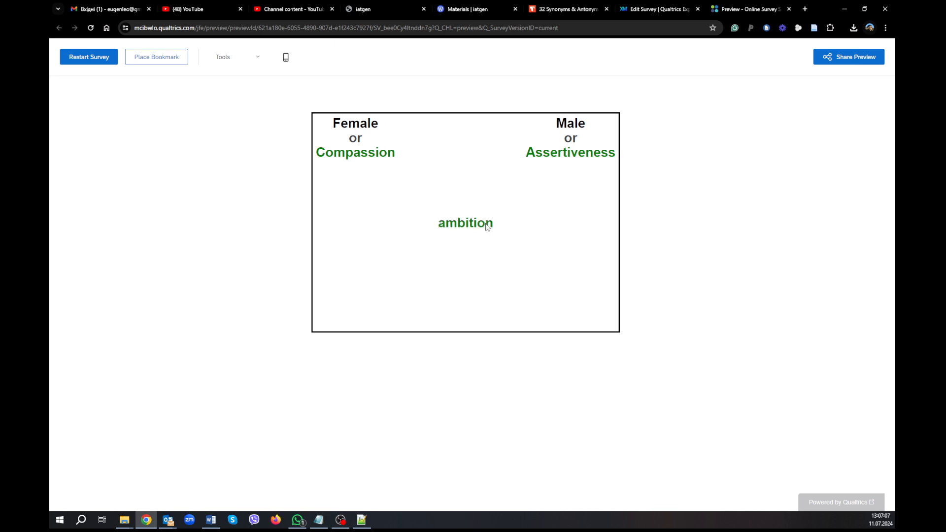
key("e")
key("i")
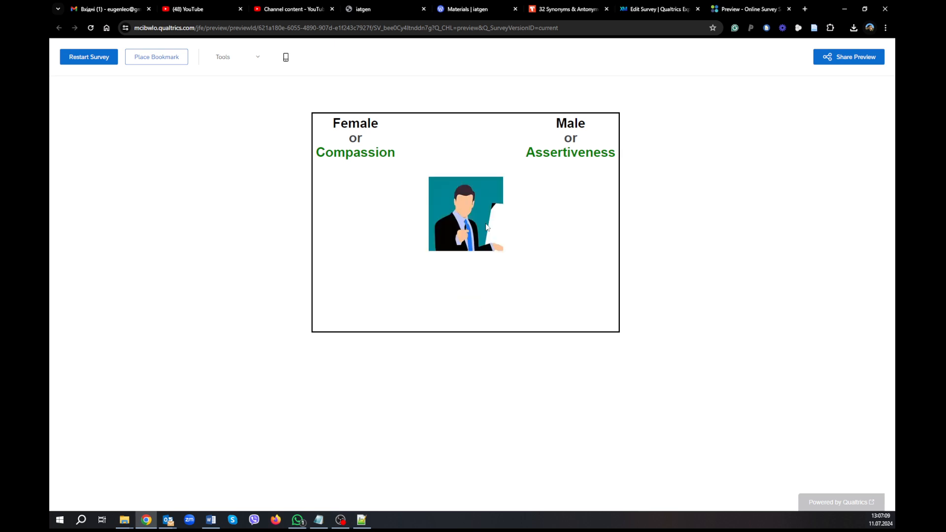
key("i")
key("e")
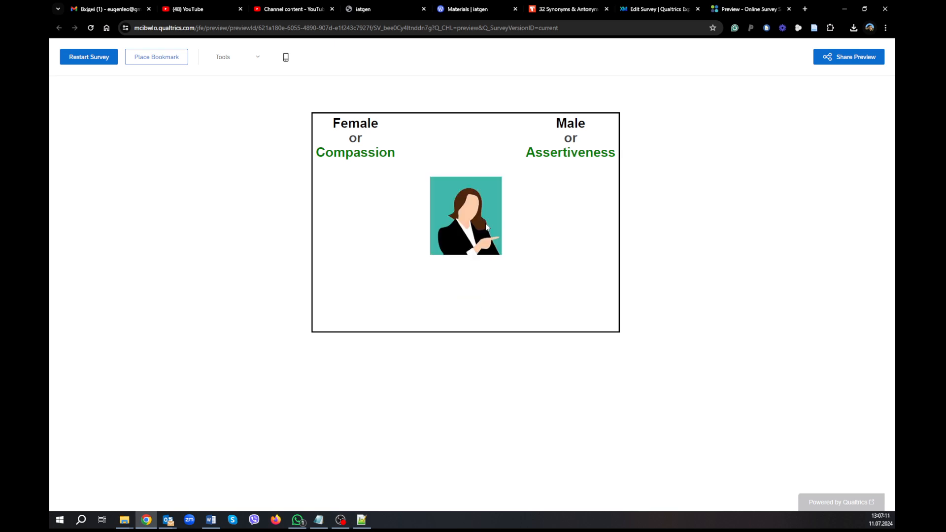
key("e")
key("e")
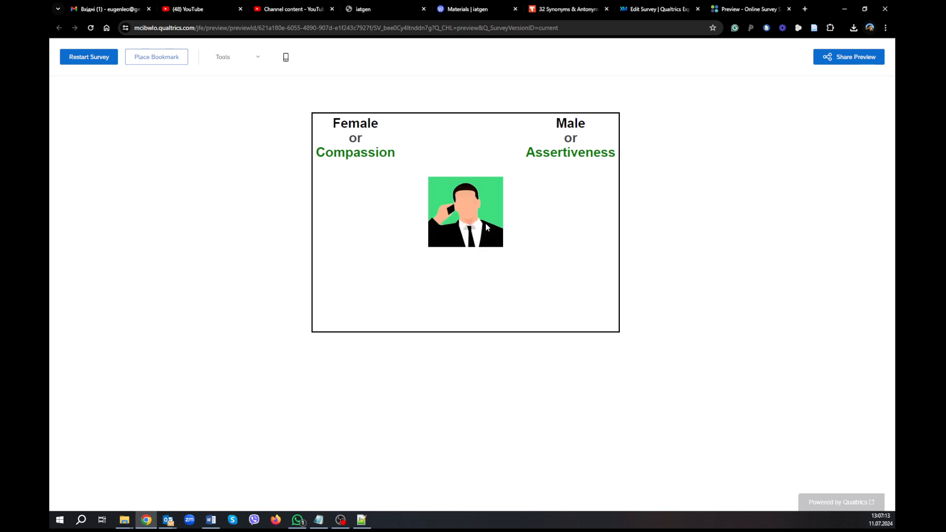
key("i")
key("i")
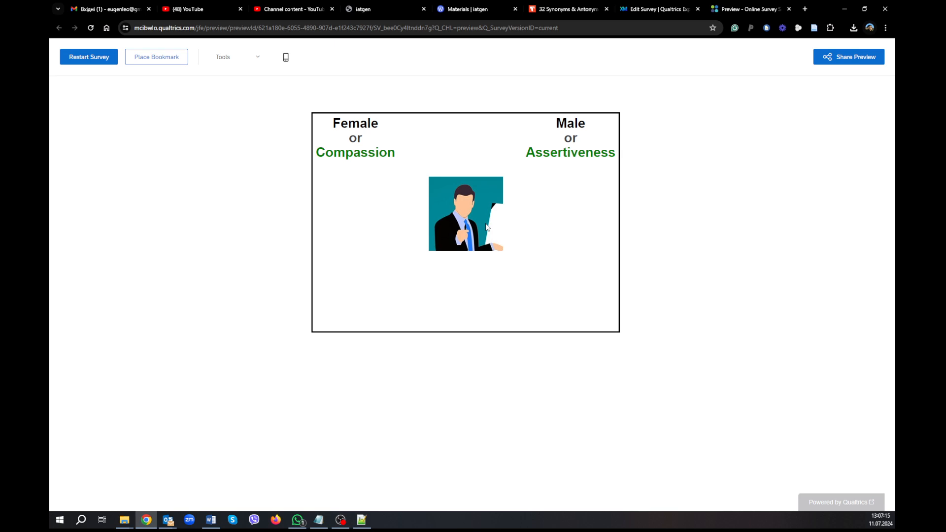
key("i")
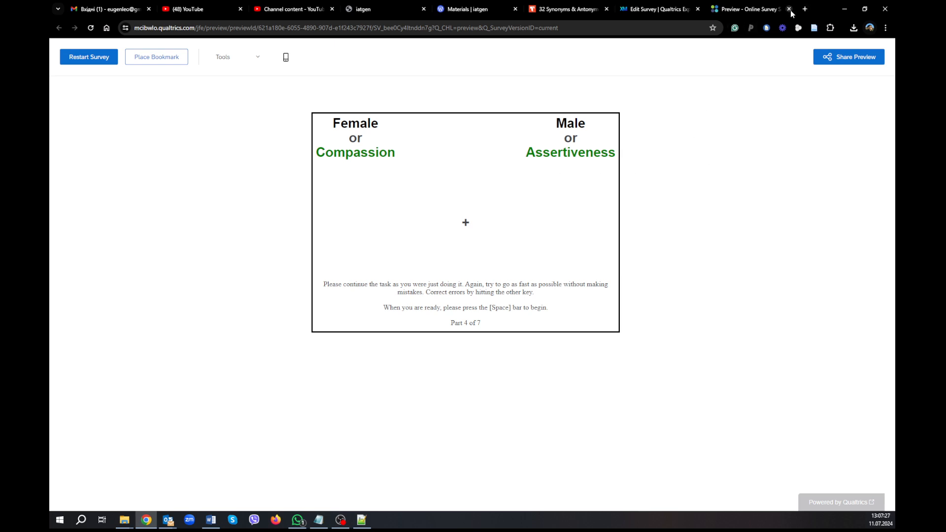
left_click(788, 9)
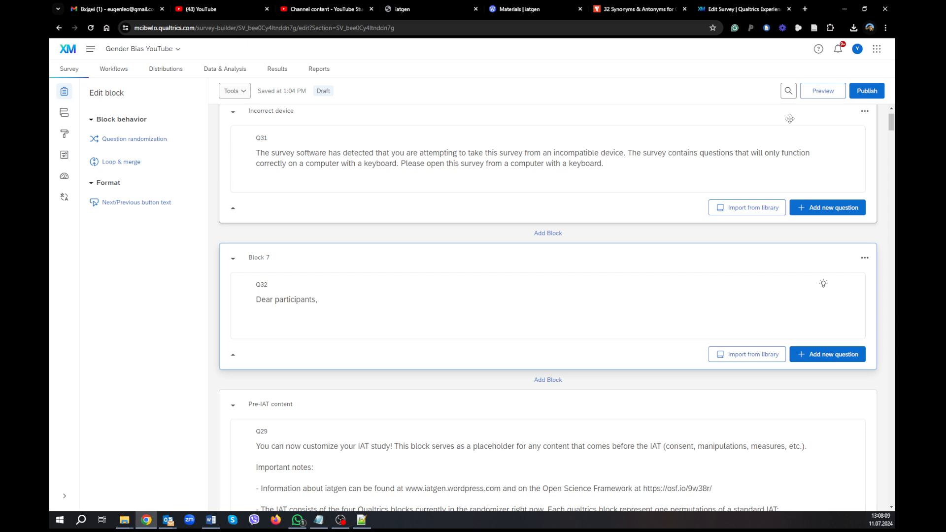
scroll(759, 121, "up", 1)
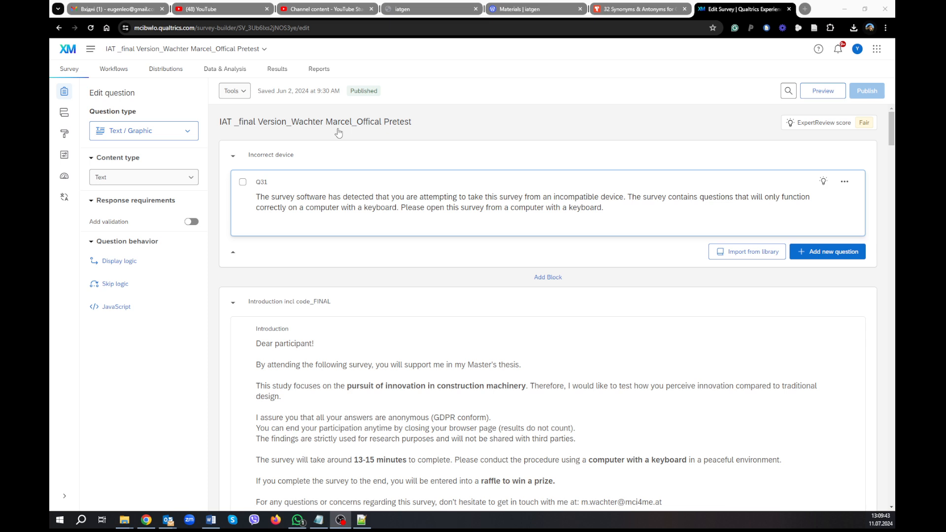
Look over the official pretest survey's introduction text and its anger recall, fear recall and neutral condition blocks
left_click(504, 334)
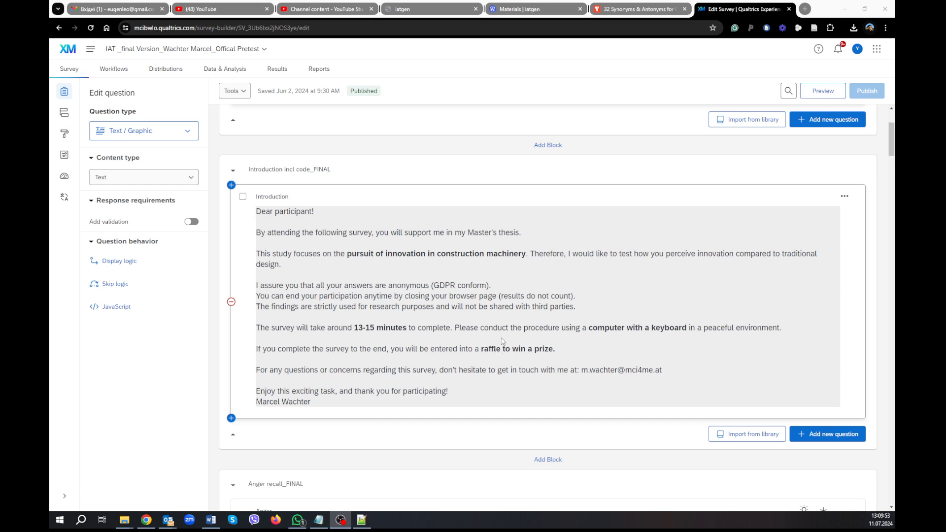
scroll(512, 340, "down", 1)
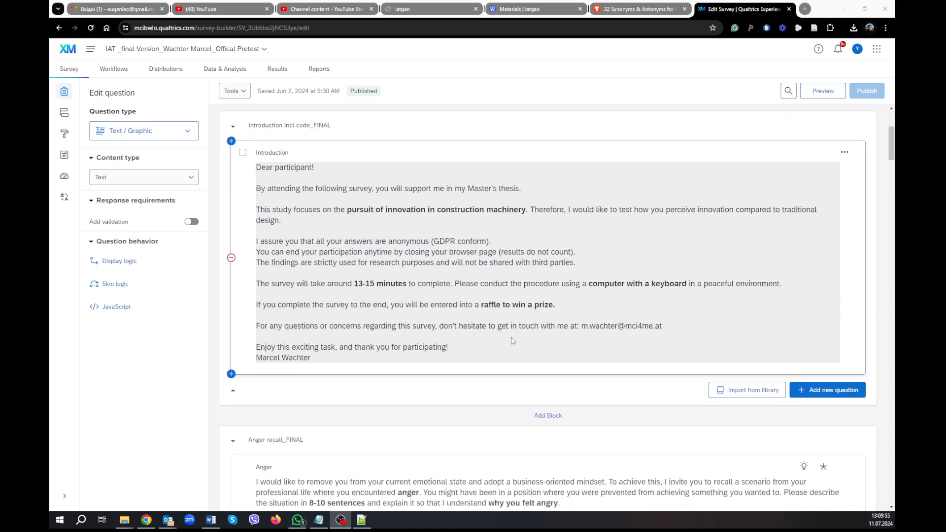
scroll(520, 313, "down", 6)
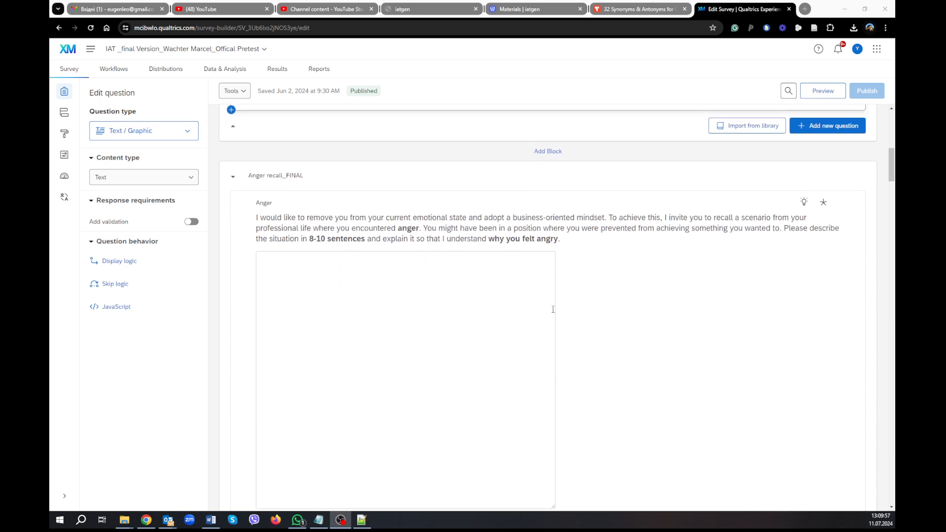
scroll(599, 279, "down", 5)
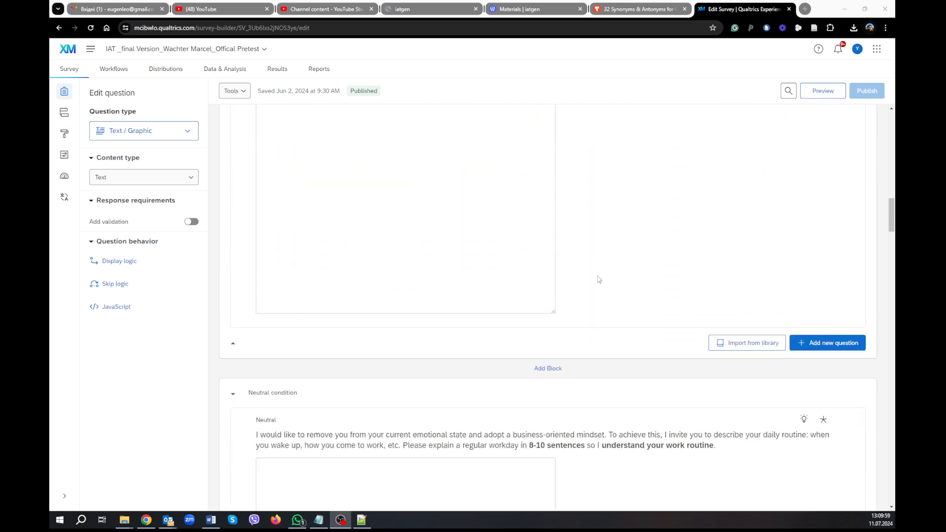
scroll(599, 279, "down", 4)
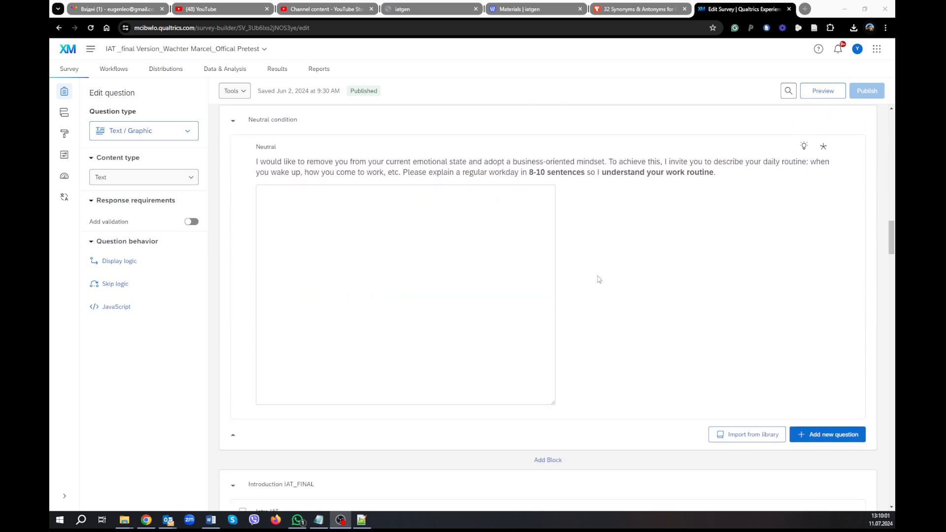
scroll(599, 279, "up", 5)
scroll(598, 279, "down", 12)
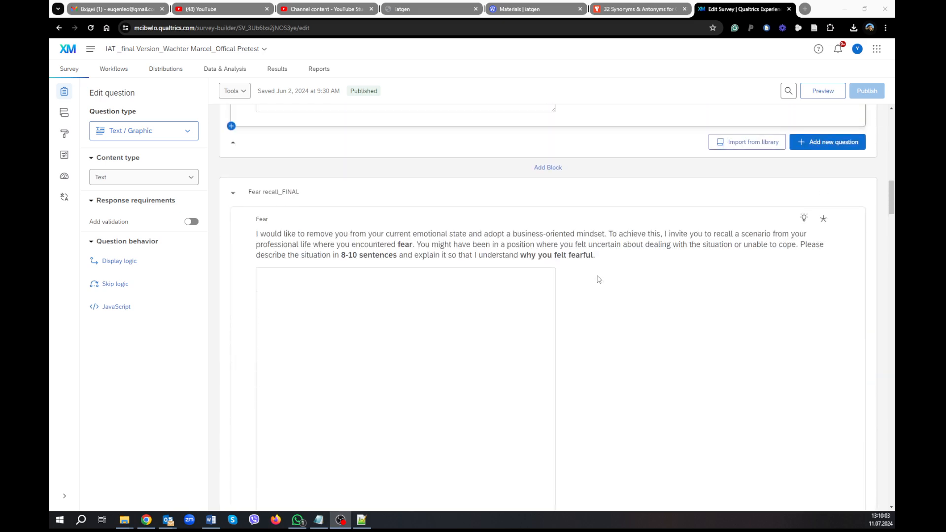
scroll(598, 280, "up", 4)
scroll(599, 279, "up", 15)
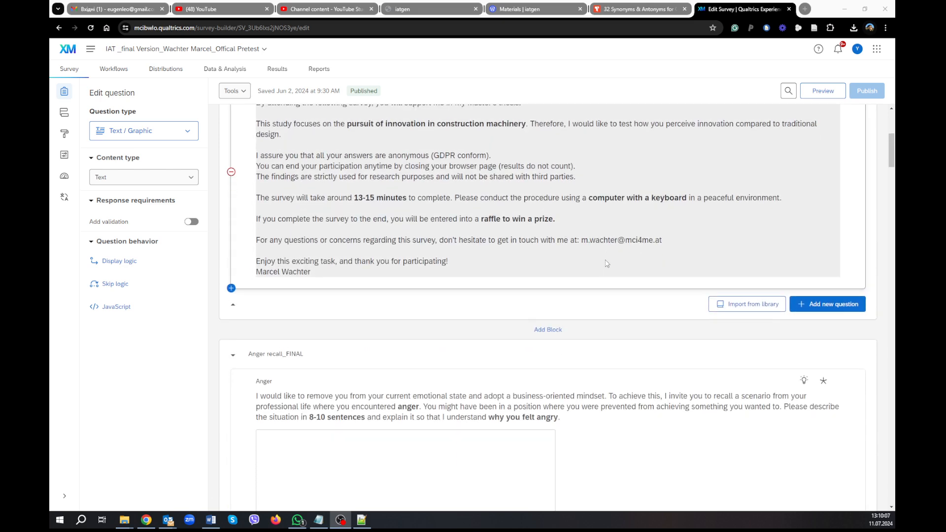
scroll(607, 264, "down", 3)
scroll(606, 264, "up", 5)
scroll(423, 215, "up", 2)
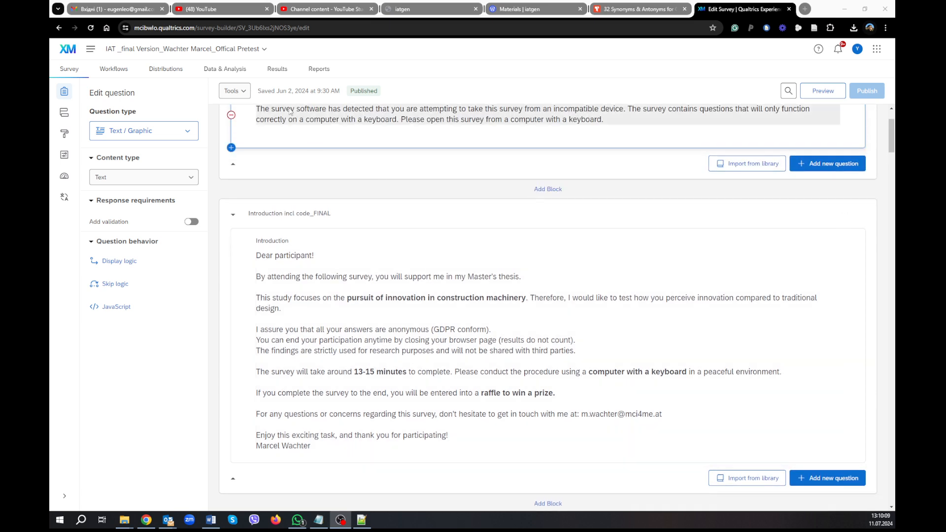
Export the official pretest survey's recorded responses as an Excel file with all fields and choice text
left_click(225, 68)
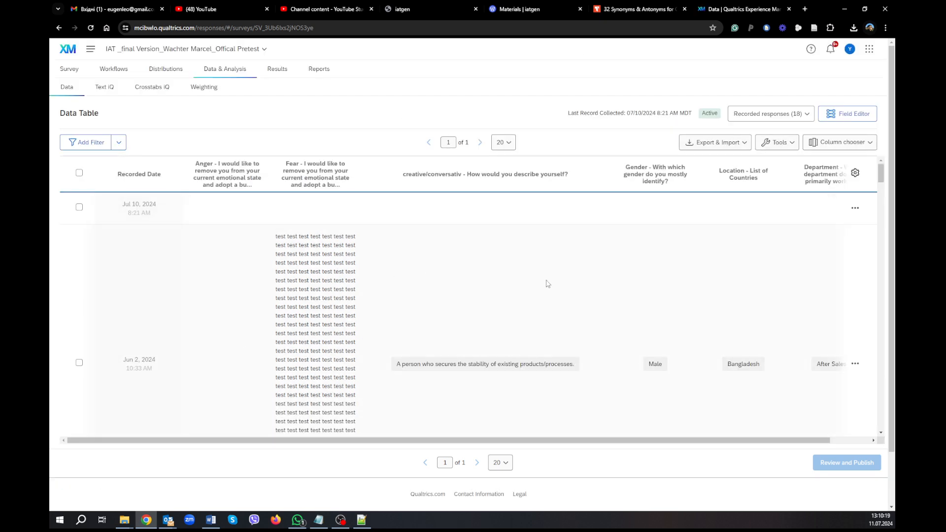
scroll(658, 287, "down", 1)
scroll(658, 287, "up", 2)
left_click(713, 147)
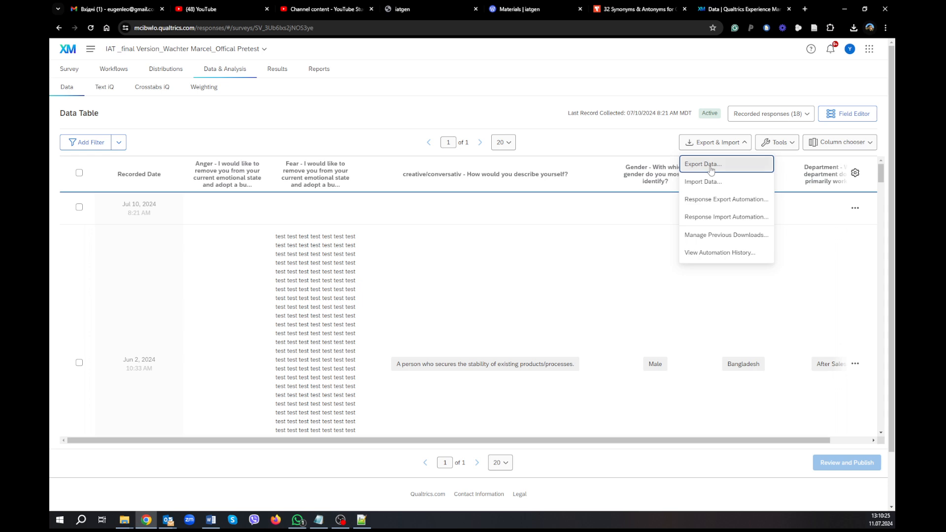
left_click(711, 165)
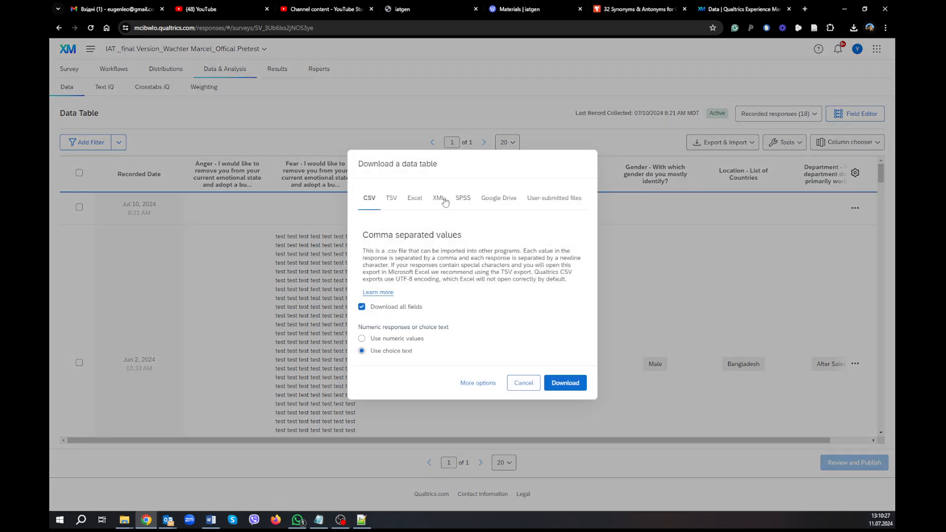
left_click(419, 202)
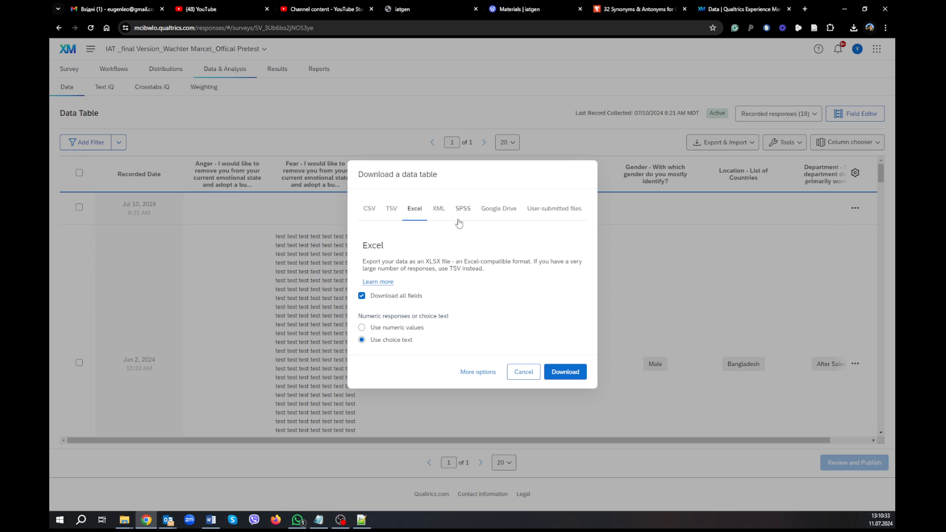
left_click(569, 374)
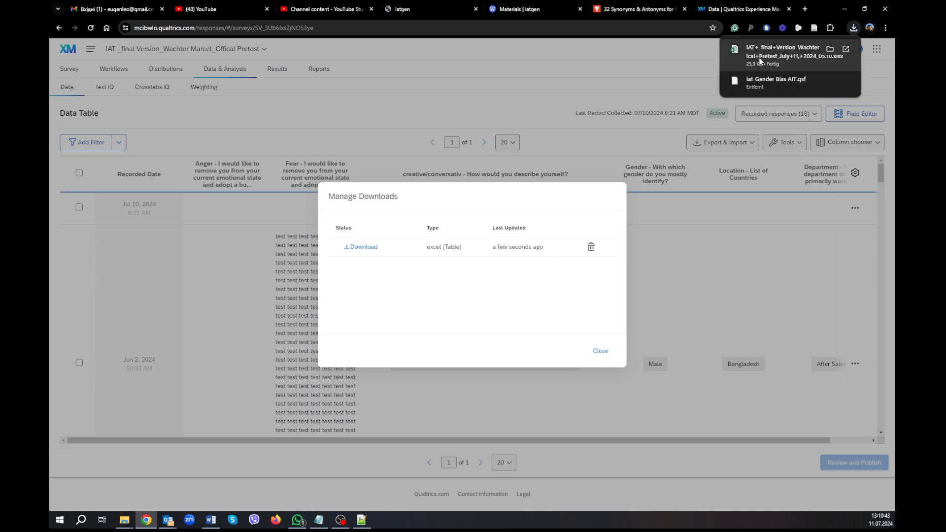
Show the exported Excel file in its Downloads folder and rename it as IATYouTube.xlsx
left_click(829, 49)
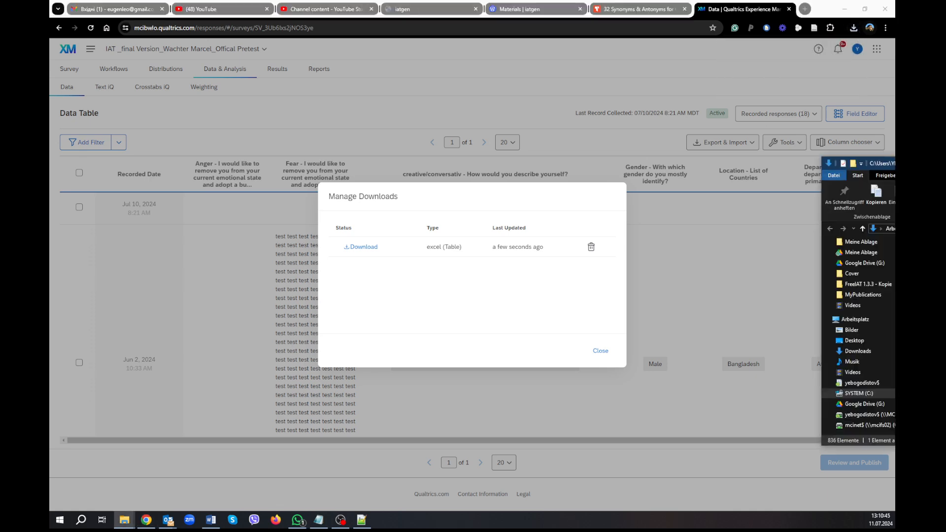
left_click_drag(867, 164, 674, 150)
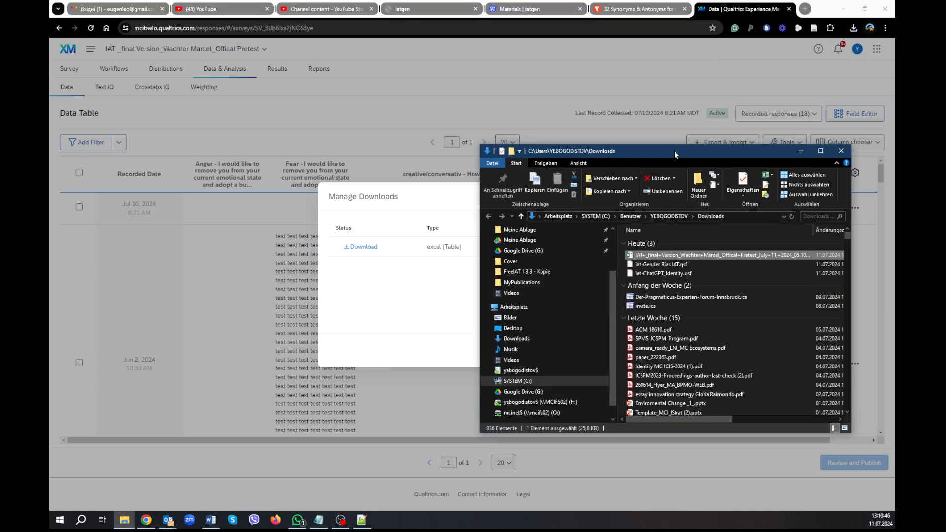
left_click(663, 261)
type("IATYou")
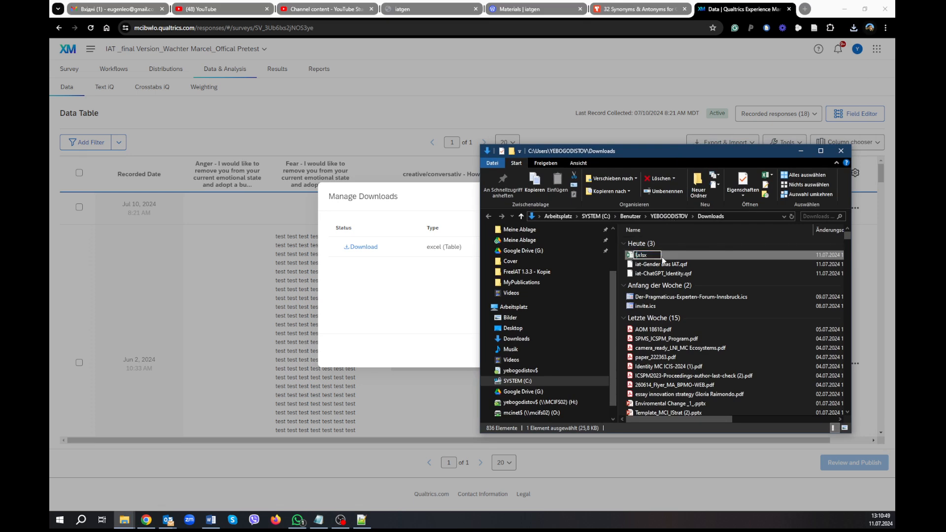
type("T")
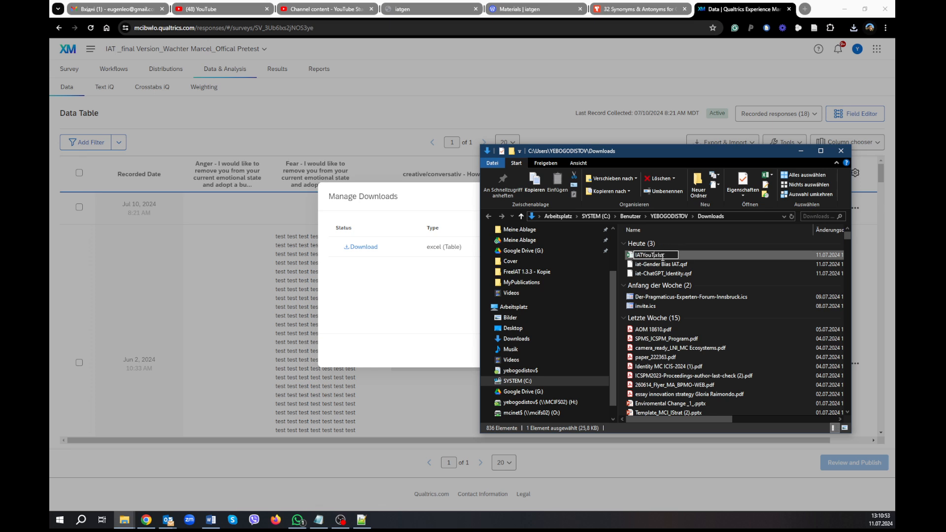
type("ube")
key("Return")
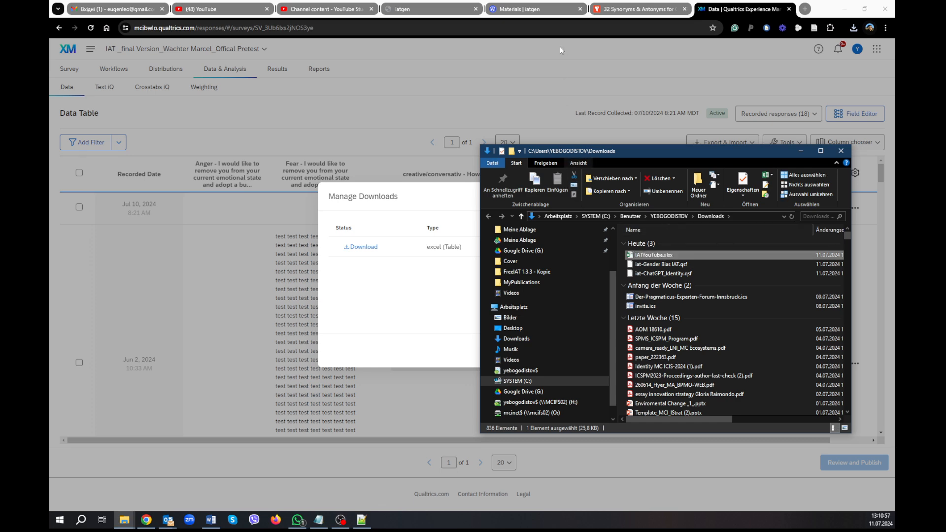
Switch to iatgen and try to import IATYouTube.xlsx for IAT analysis
left_click(452, 11)
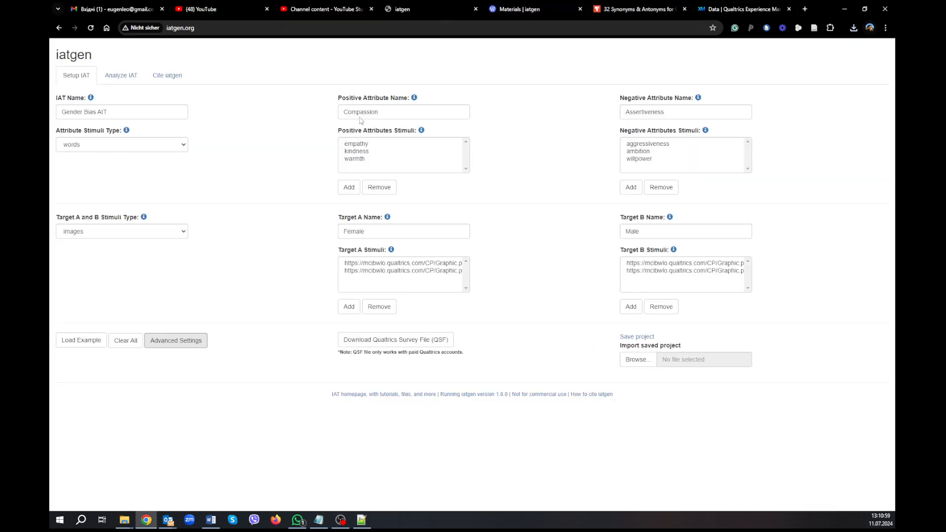
left_click(126, 79)
left_click(126, 78)
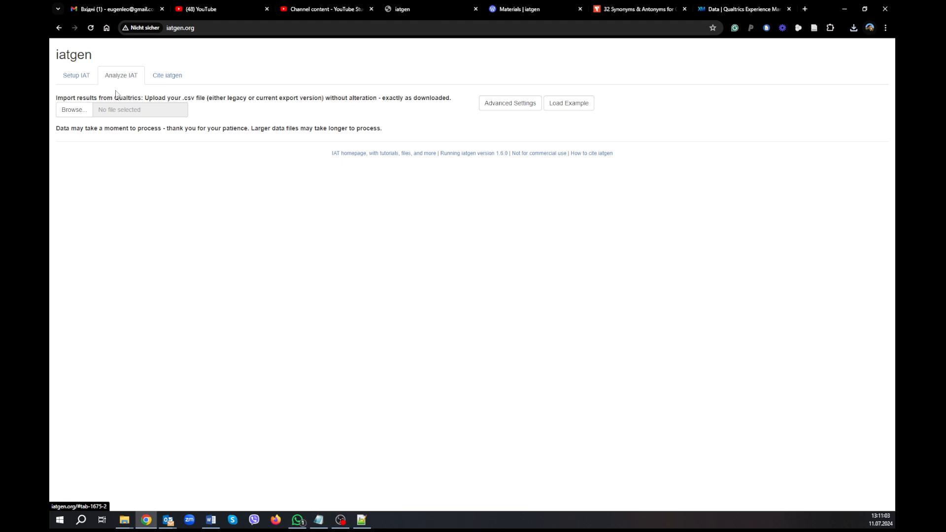
left_click(72, 110)
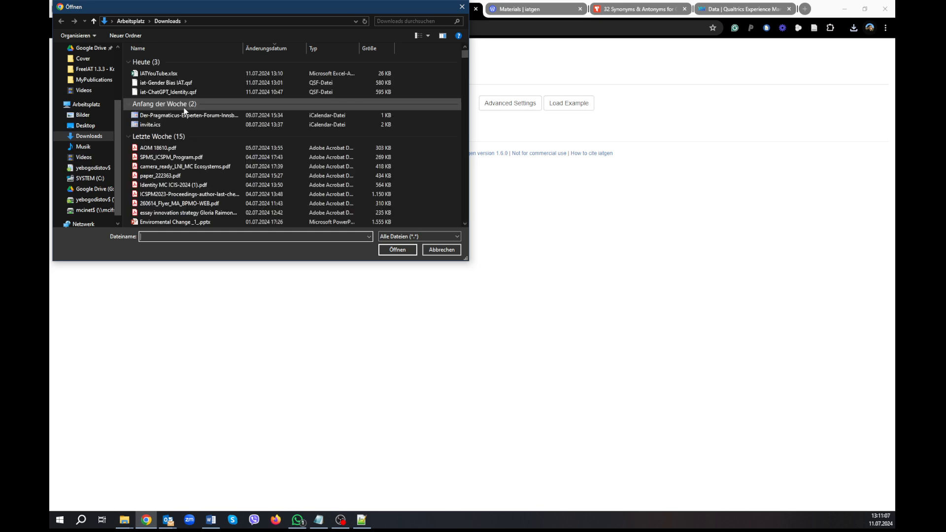
left_click(166, 75)
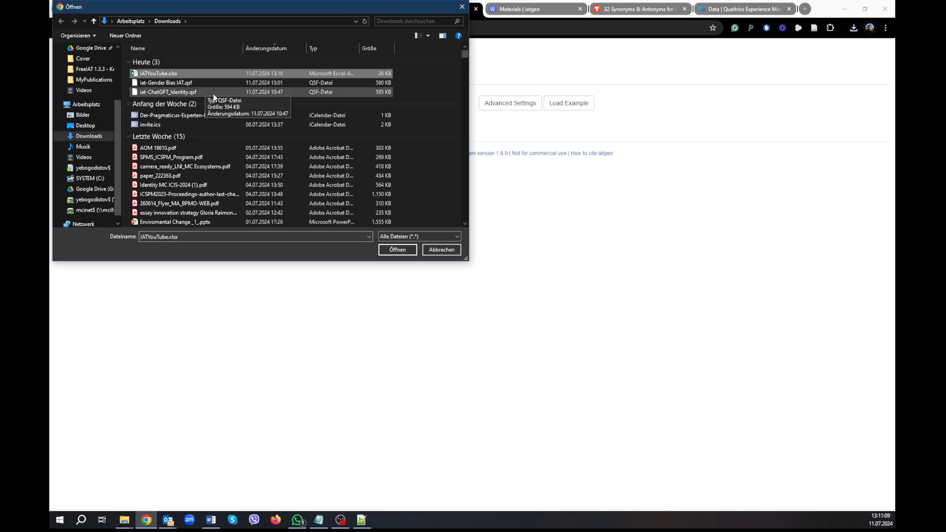
left_click(397, 249)
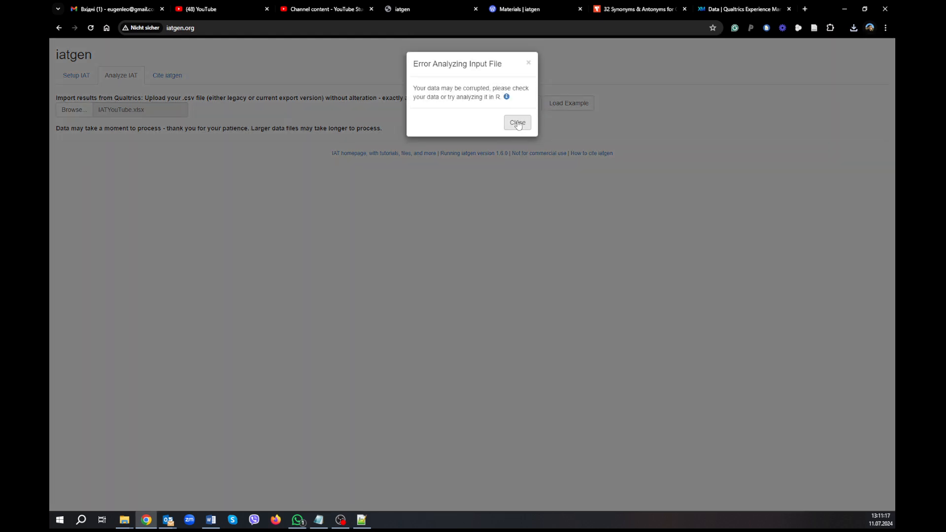
left_click(517, 124)
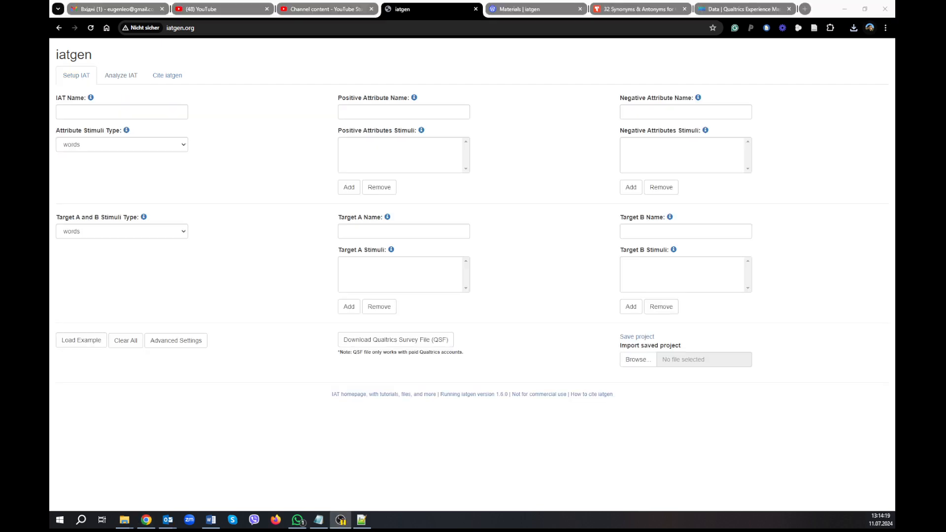
Switch to Qualtrics, review the CSV export options for the German test survey's responses, and leave the export dialog
left_click(734, 9)
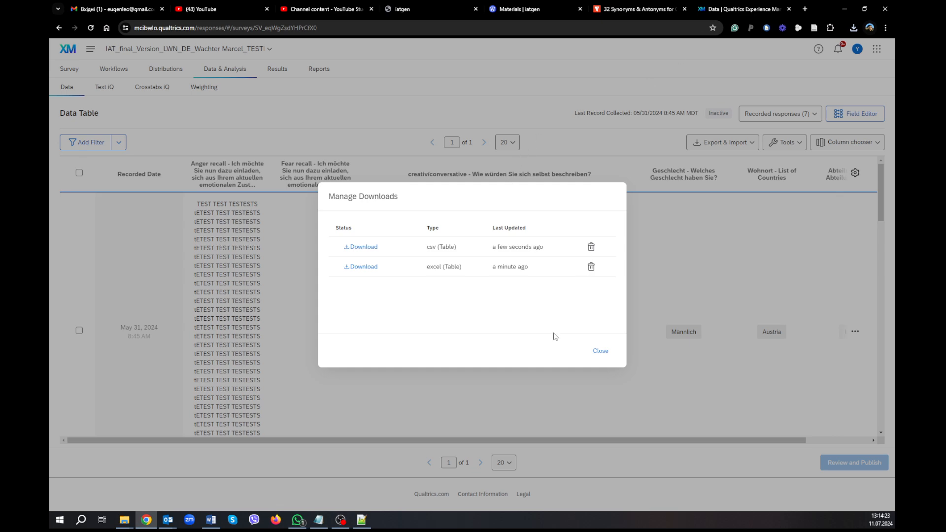
left_click(600, 350)
left_click(734, 144)
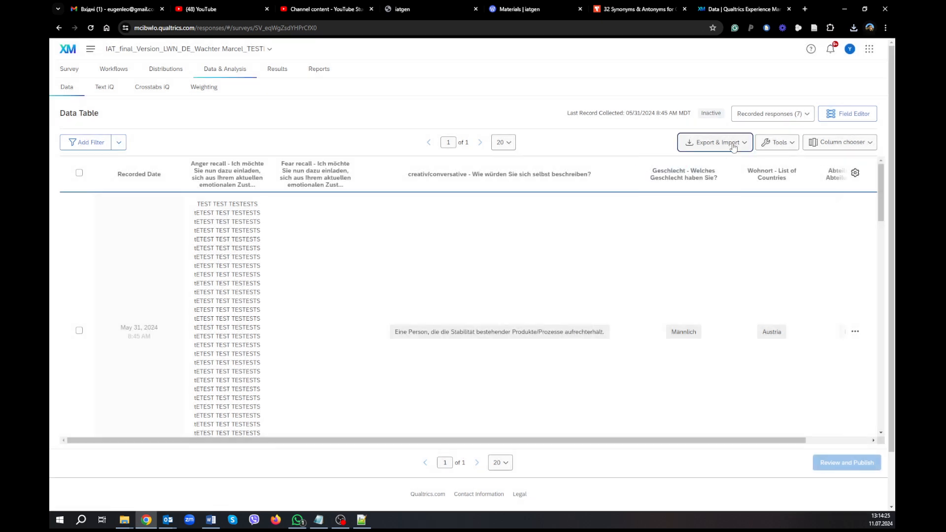
left_click(702, 163)
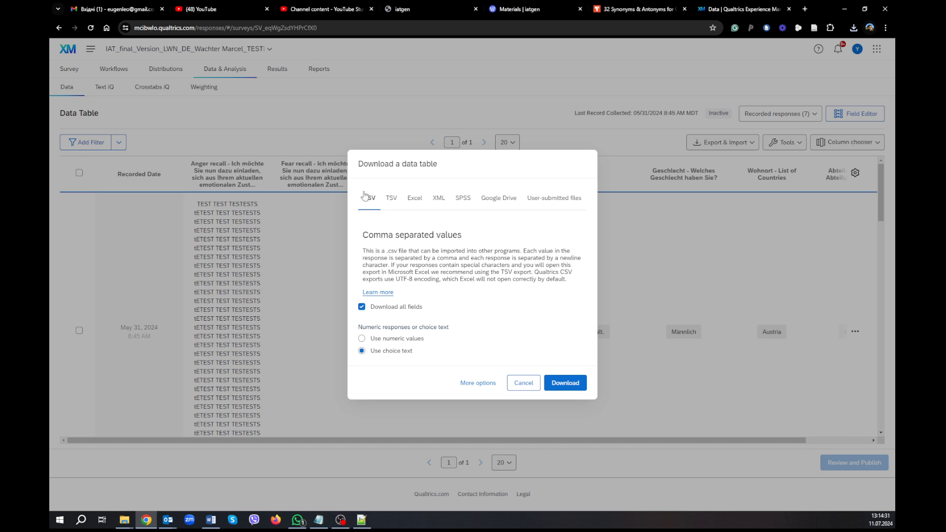
left_click(558, 383)
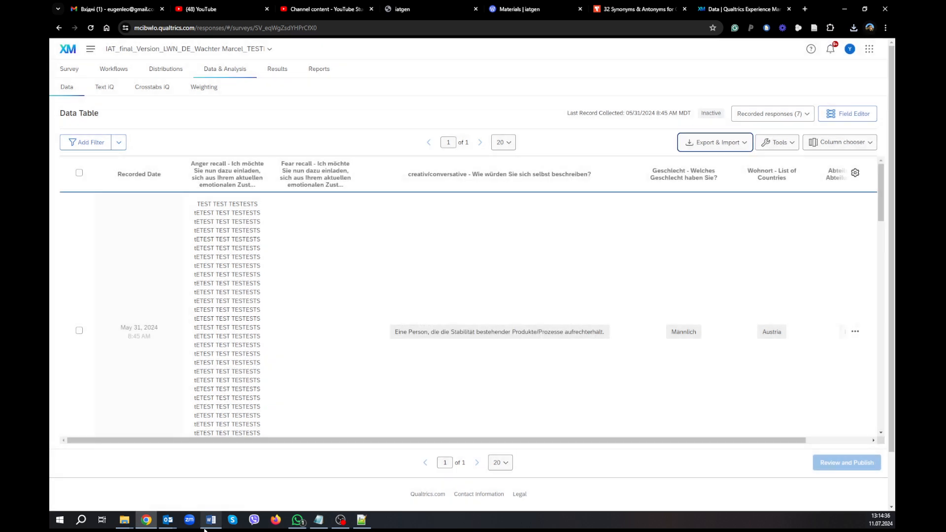
Switch to iatgen and enable a 600 ms error penalty in the IAT analysis advanced settings
left_click(421, 7)
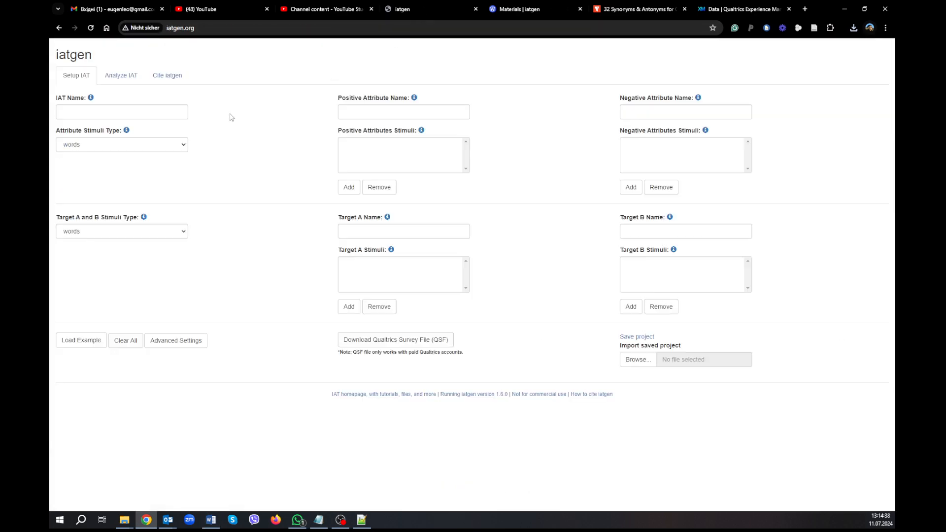
left_click(122, 78)
left_click(501, 108)
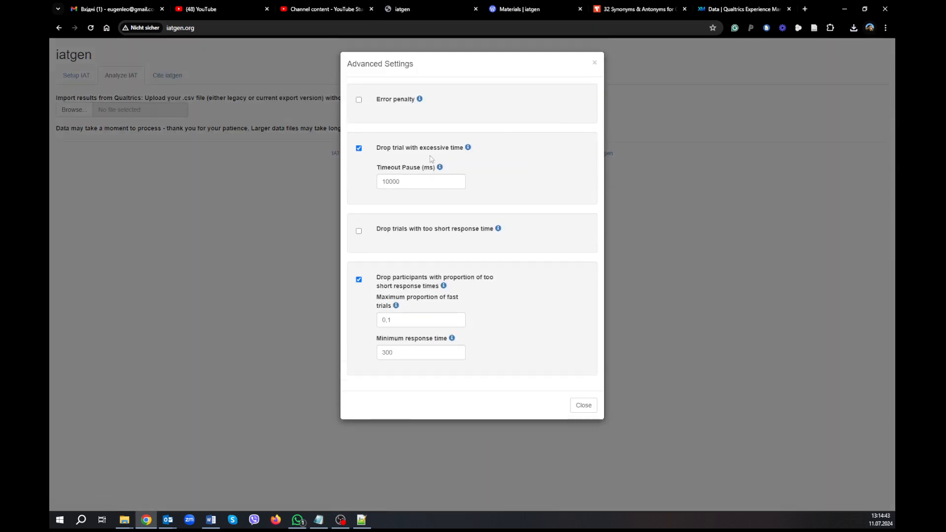
left_click(359, 100)
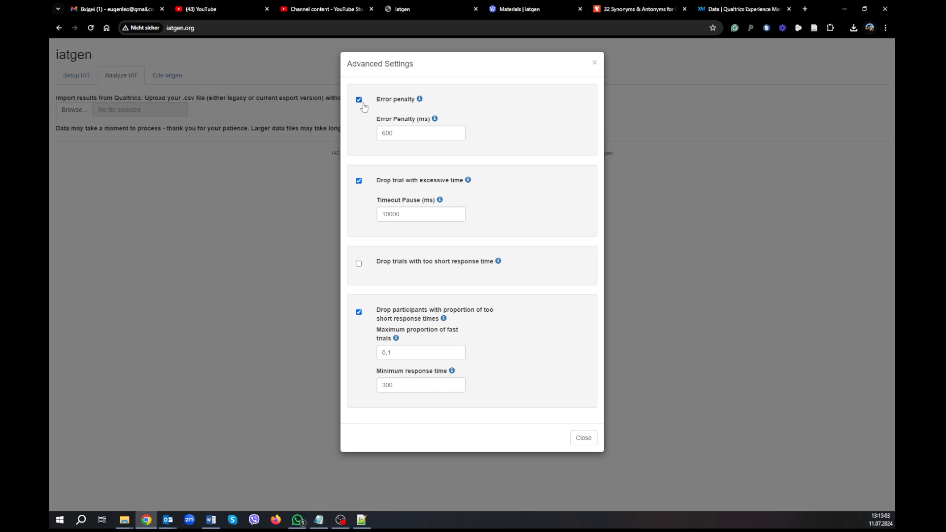
left_click(395, 131)
left_click(401, 214)
Enable dropping trials with too short response time, edit that option's minimum response time, and close the advanced settings
left_click(359, 264)
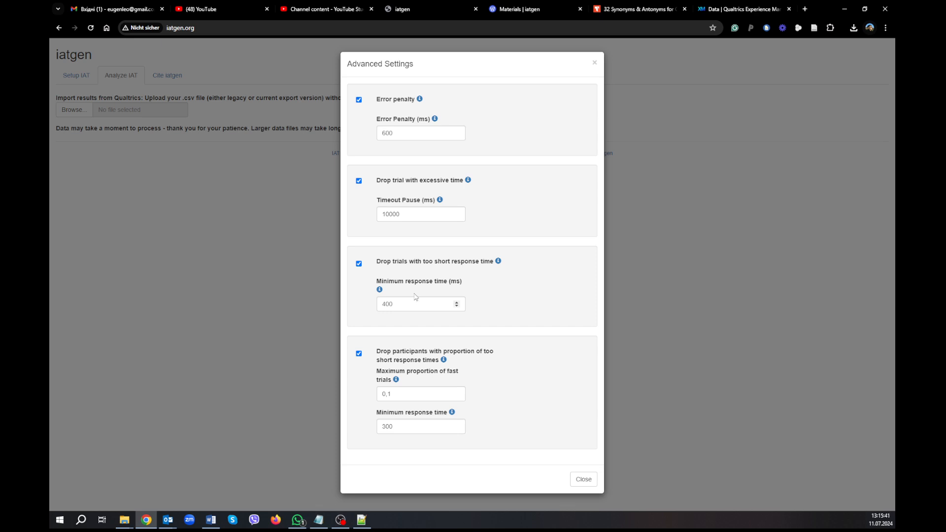
left_click(389, 305)
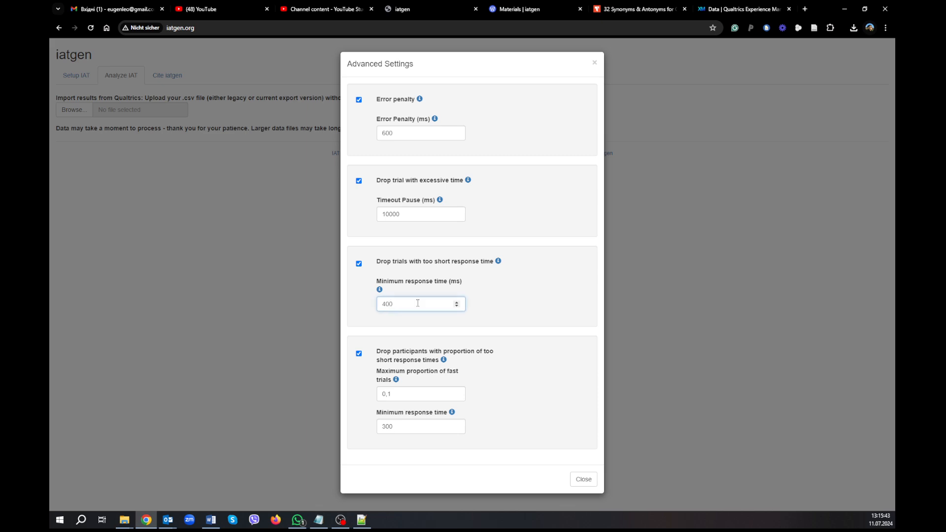
key("BackSpace")
type("25")
key("BackSpace")
left_click(581, 480)
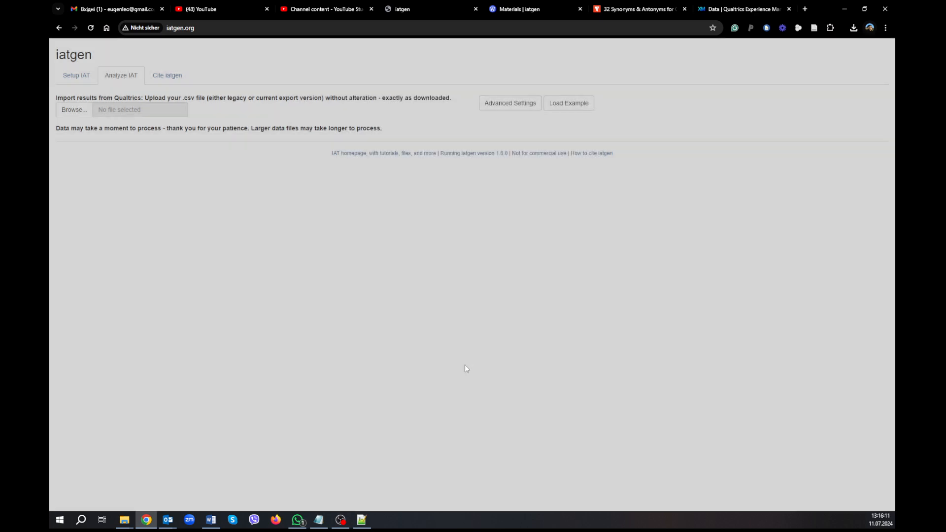
Import IATYouTube.csv for IAT analysis and look over the summary statistics and the D-scores per response
left_click(73, 118)
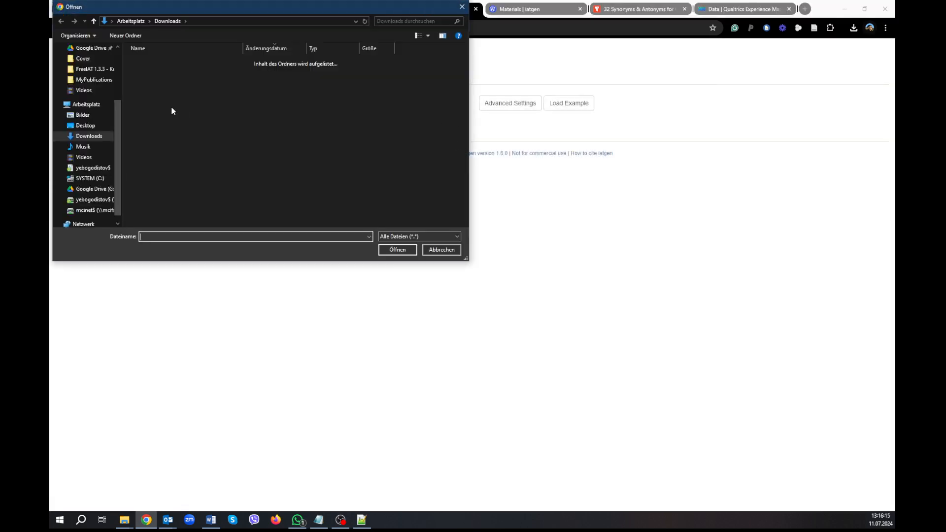
left_click(165, 75)
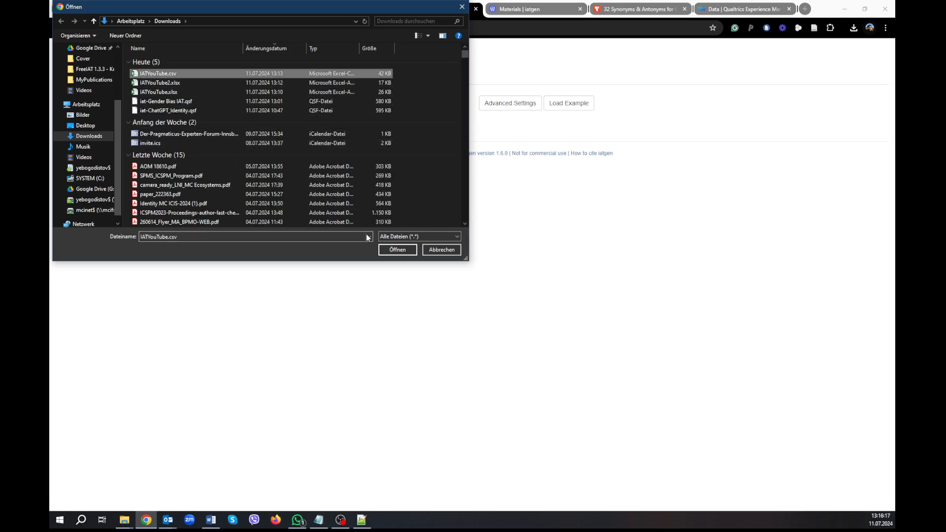
left_click(399, 250)
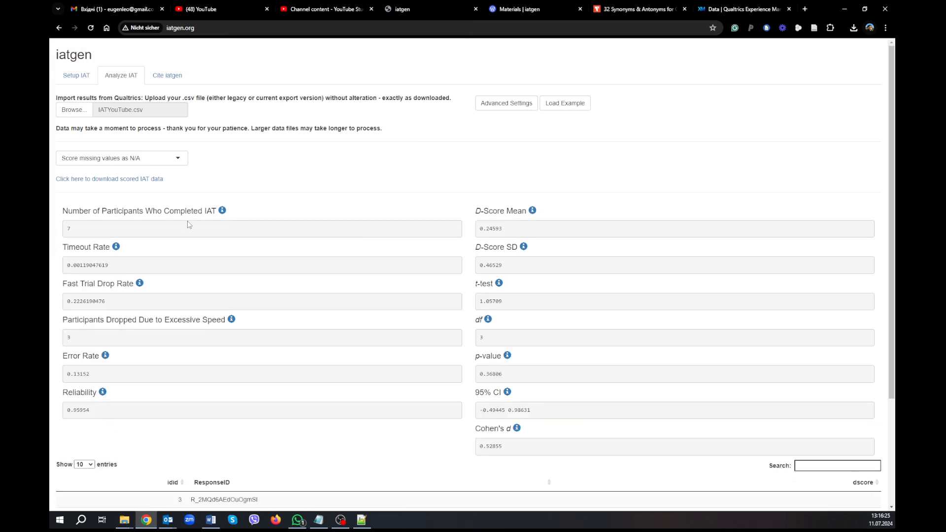
scroll(151, 267, "down", 1)
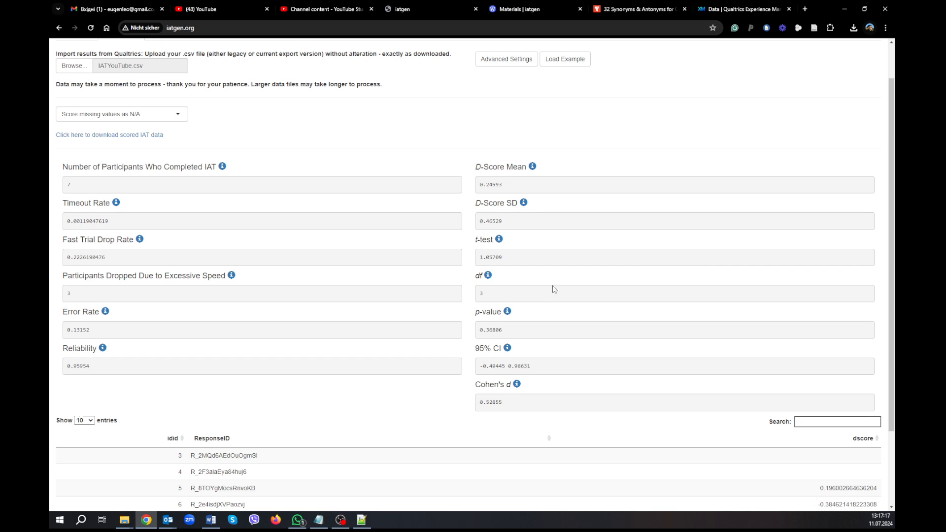
scroll(427, 272, "down", 2)
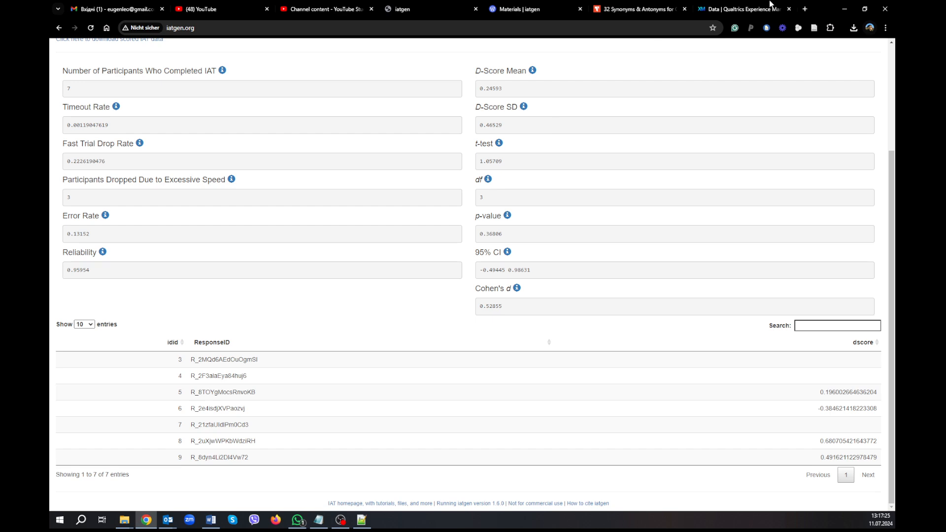
Switch to Qualtrics to view the SPSS export option for the survey's responses, and return to the iatgen results
left_click(725, 10)
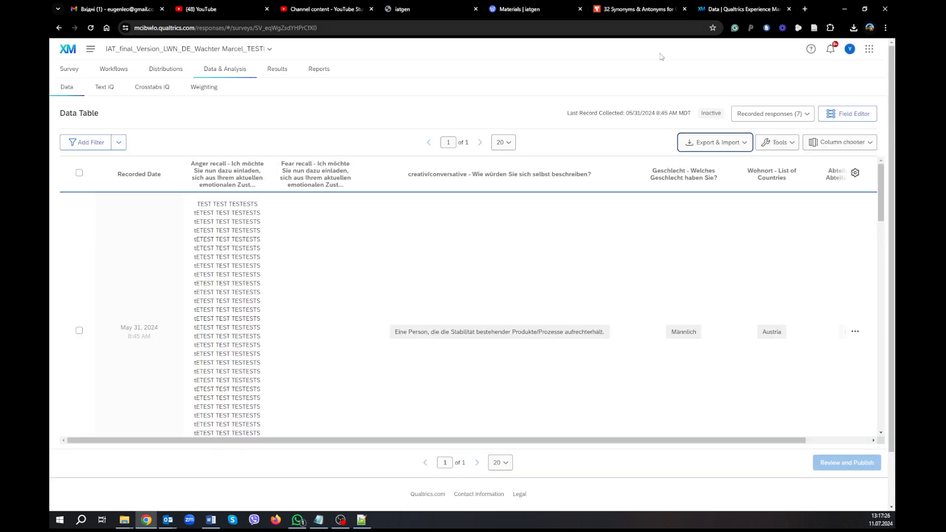
left_click(742, 142)
left_click(702, 164)
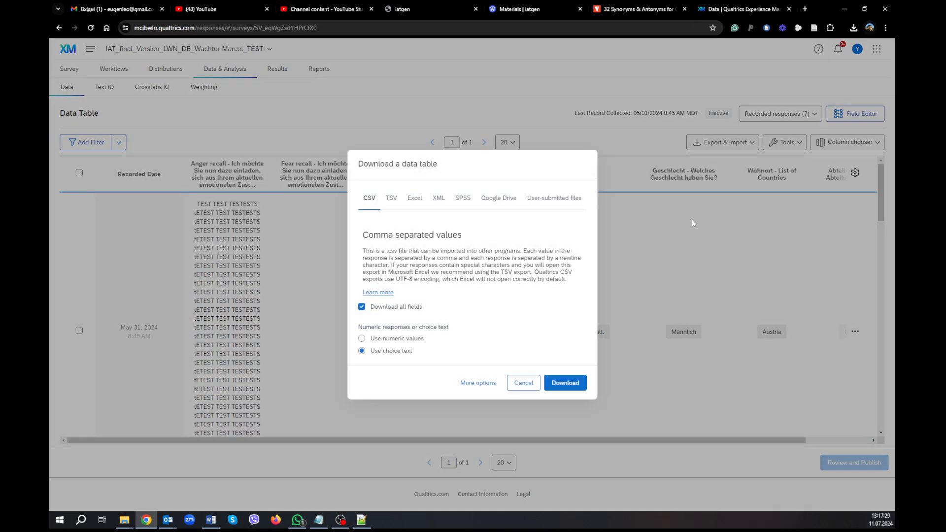
left_click(464, 199)
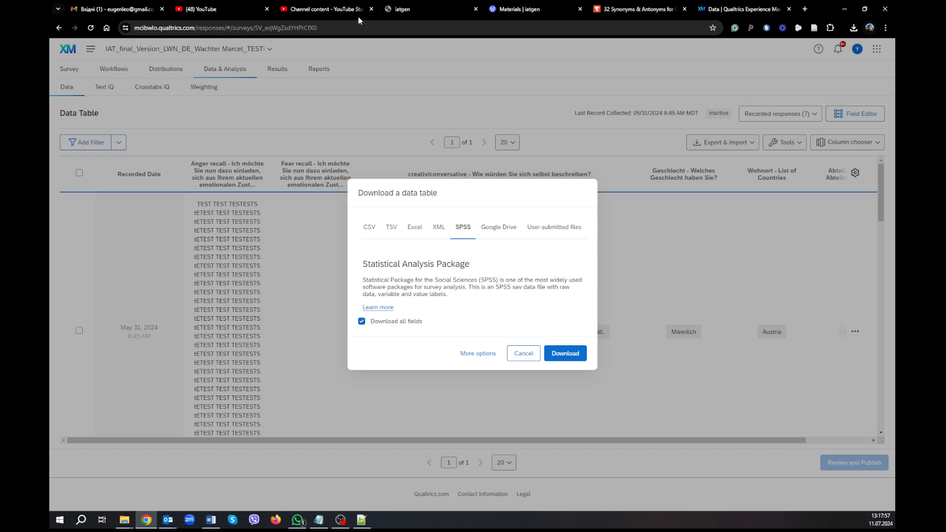
left_click(424, 9)
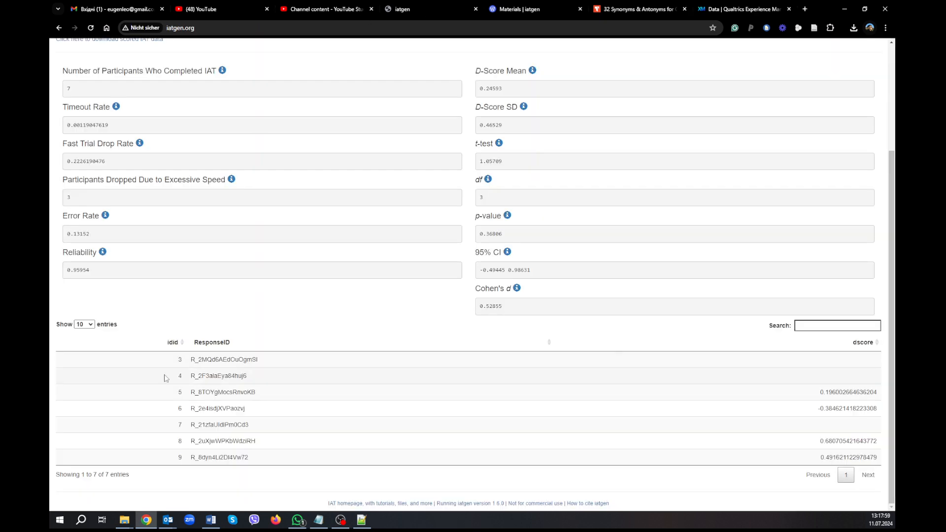
Highlight all rows of the D-score table in the iatgen results and clear the highlighting
left_click_drag(158, 362, 879, 467)
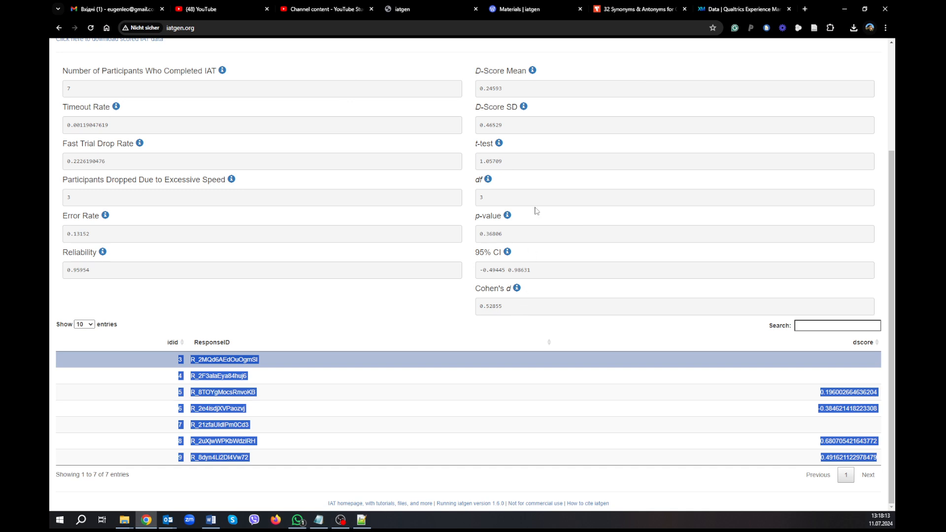
left_click(472, 326)
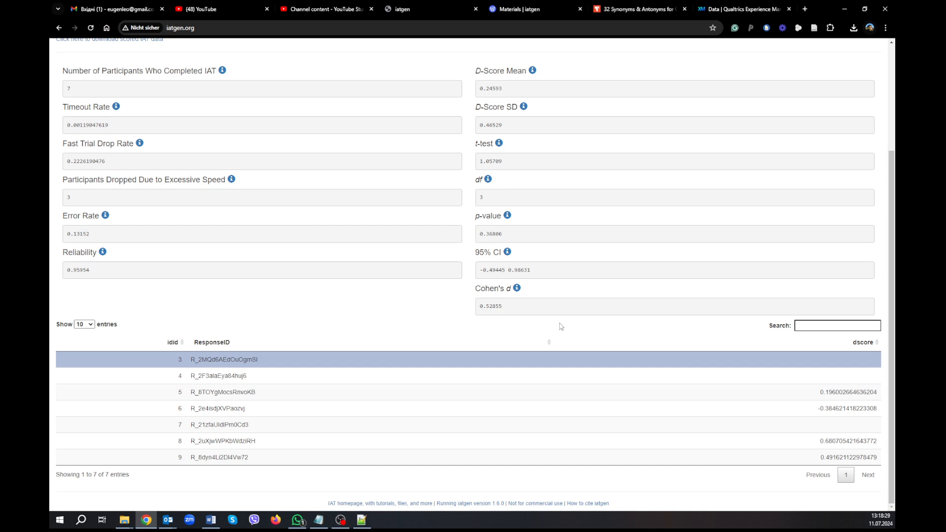
Switch to Qualtrics, dismiss the data table download, and look through the survey editor's tool options
left_click(723, 11)
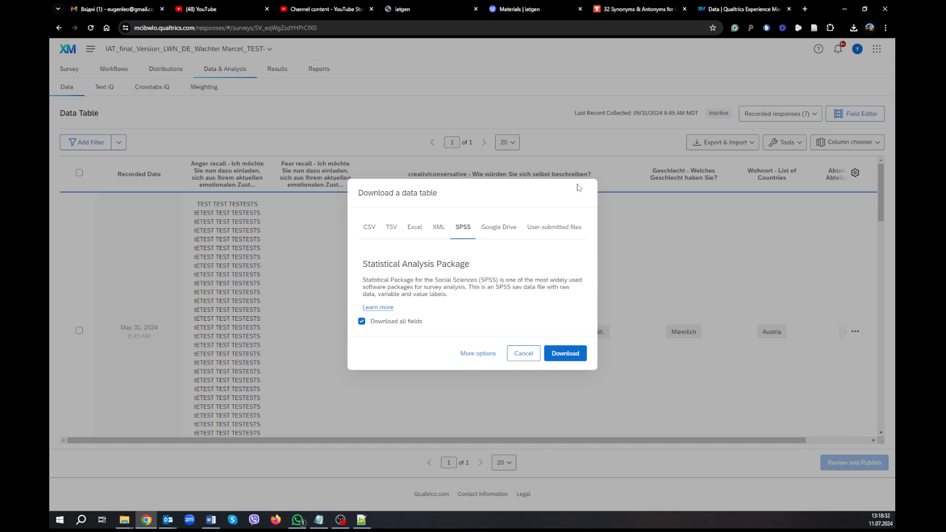
left_click(521, 354)
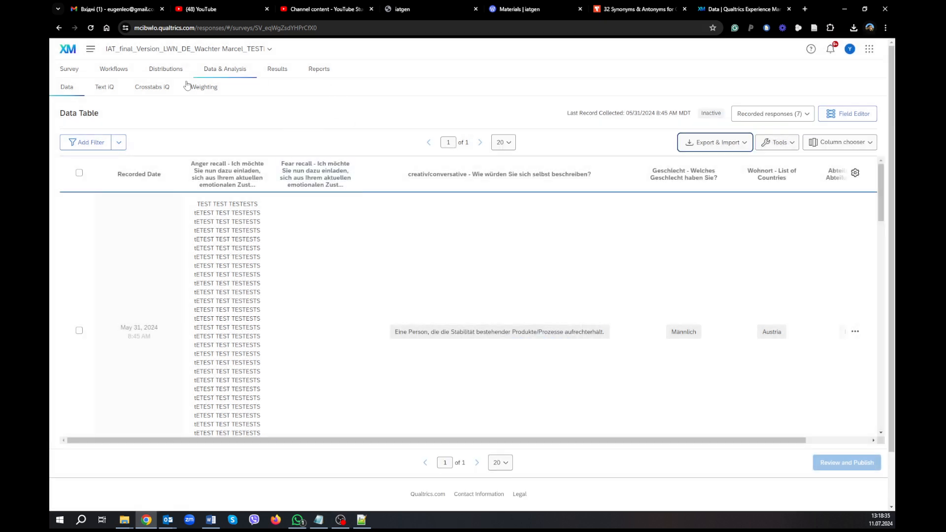
left_click(69, 68)
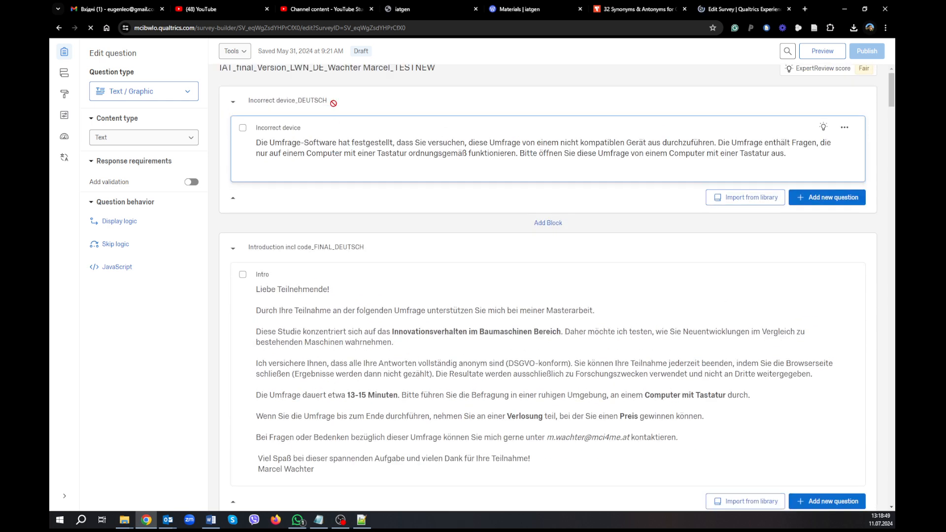
left_click(242, 54)
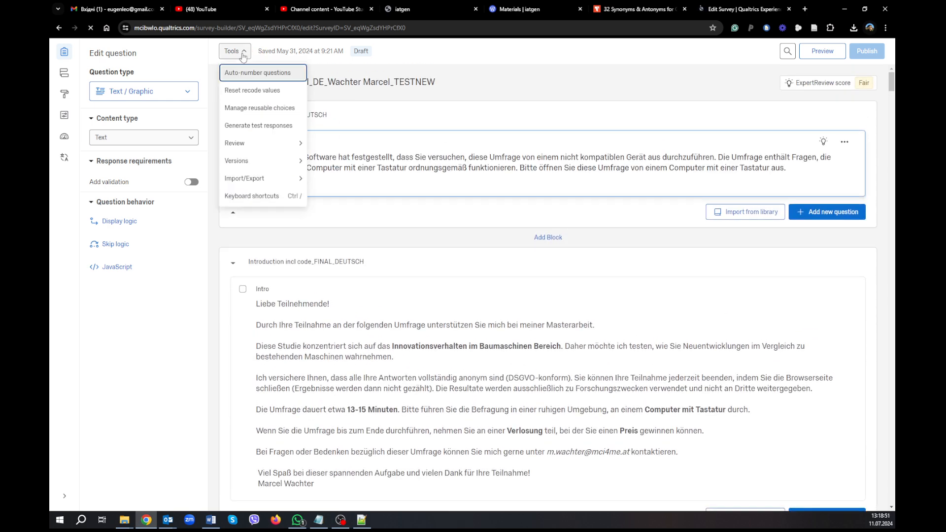
mouse_move(254, 146)
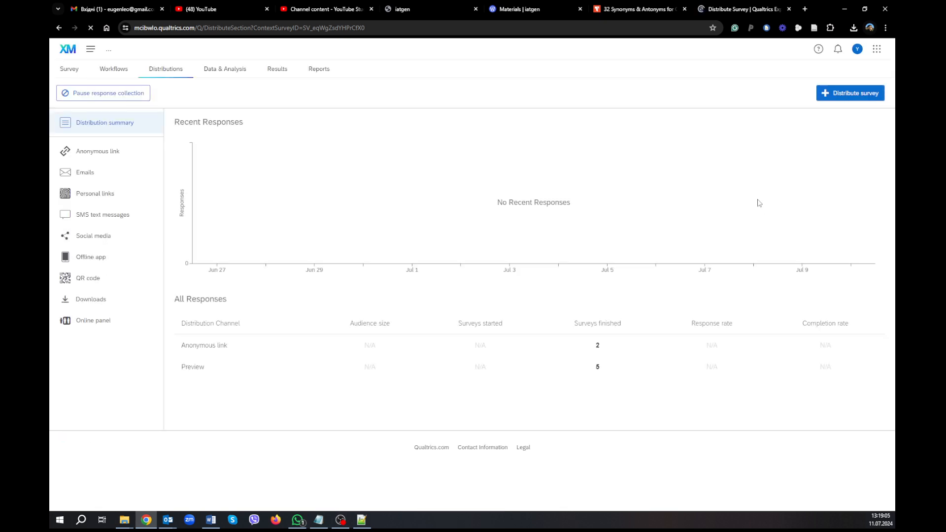
View the survey's anonymous distribution link in Qualtrics and return to the iatgen results
left_click(116, 151)
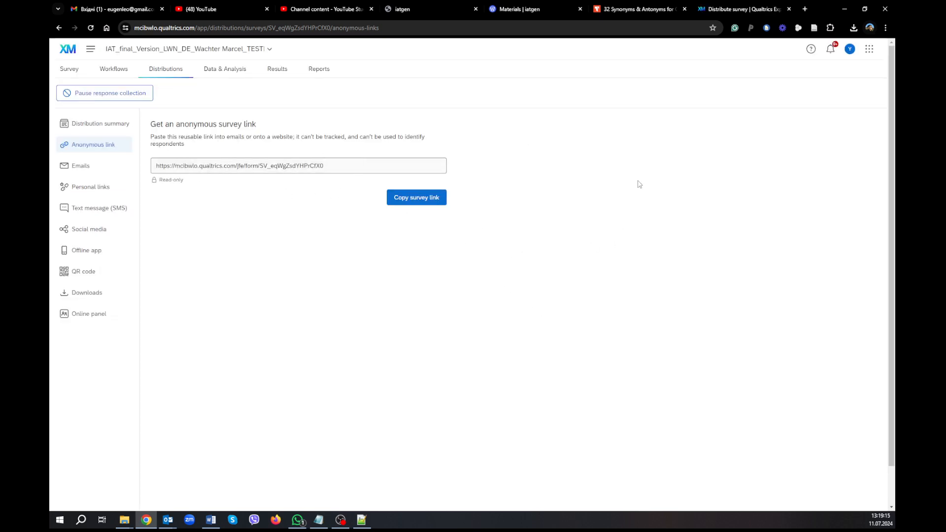
left_click(433, 11)
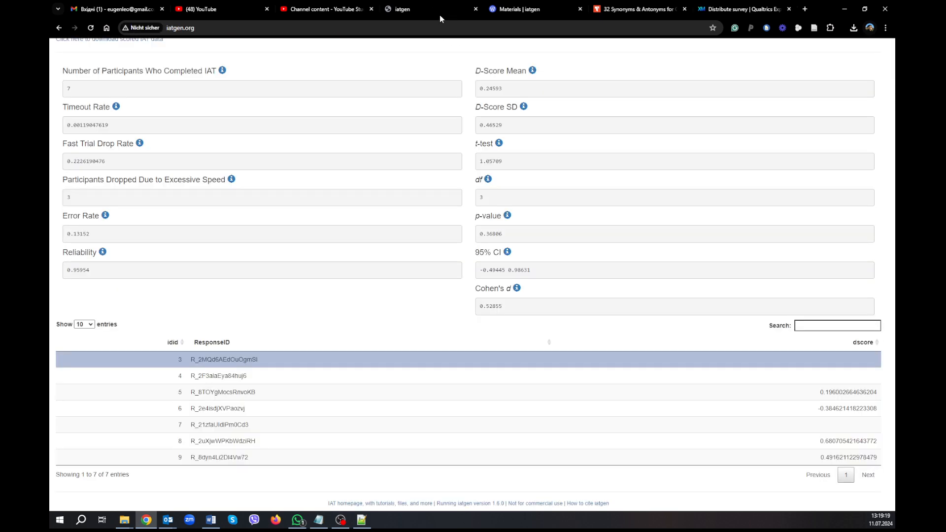